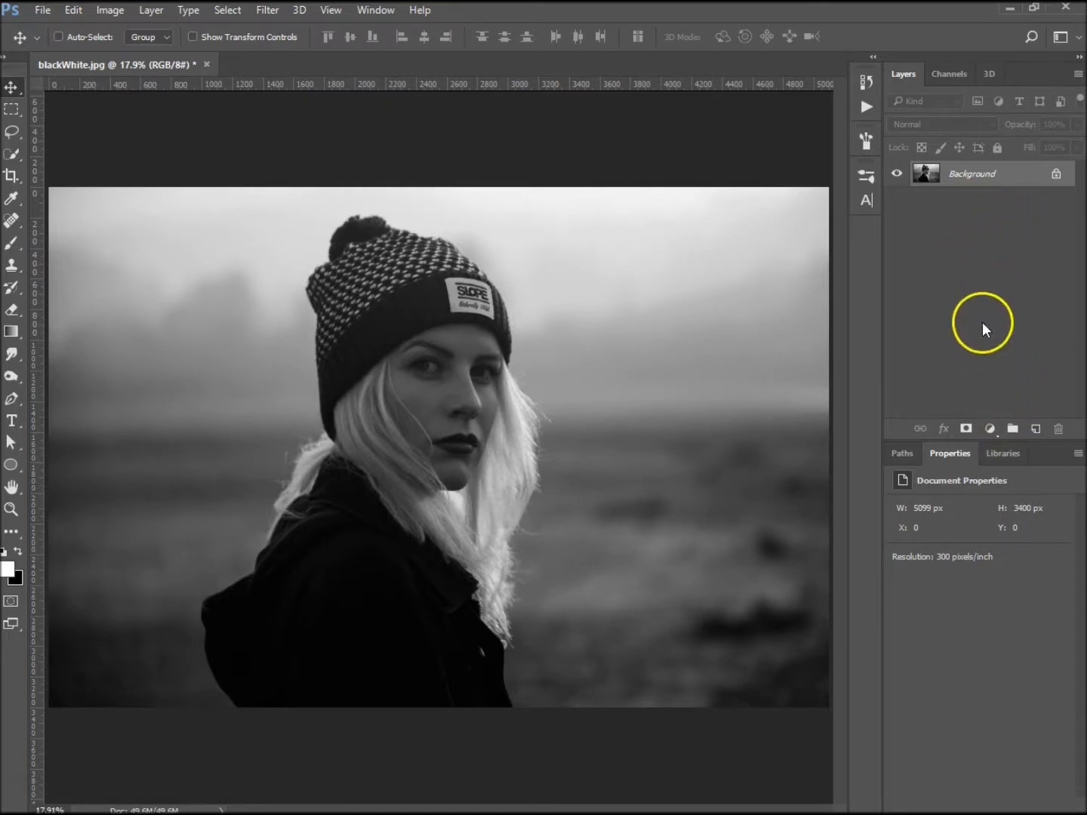
Step: Create six empty layer groups above the Background layer
click(1012, 429)
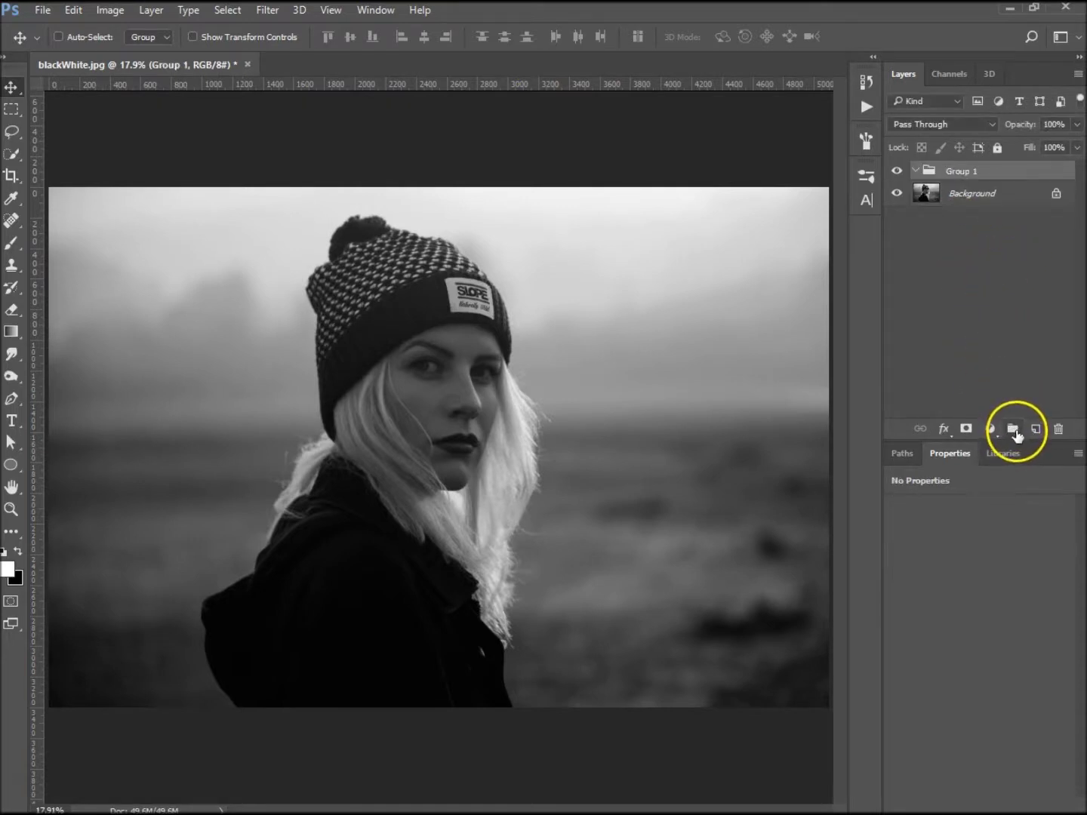
click(1013, 431)
click(1014, 431)
click(1015, 431)
click(1017, 433)
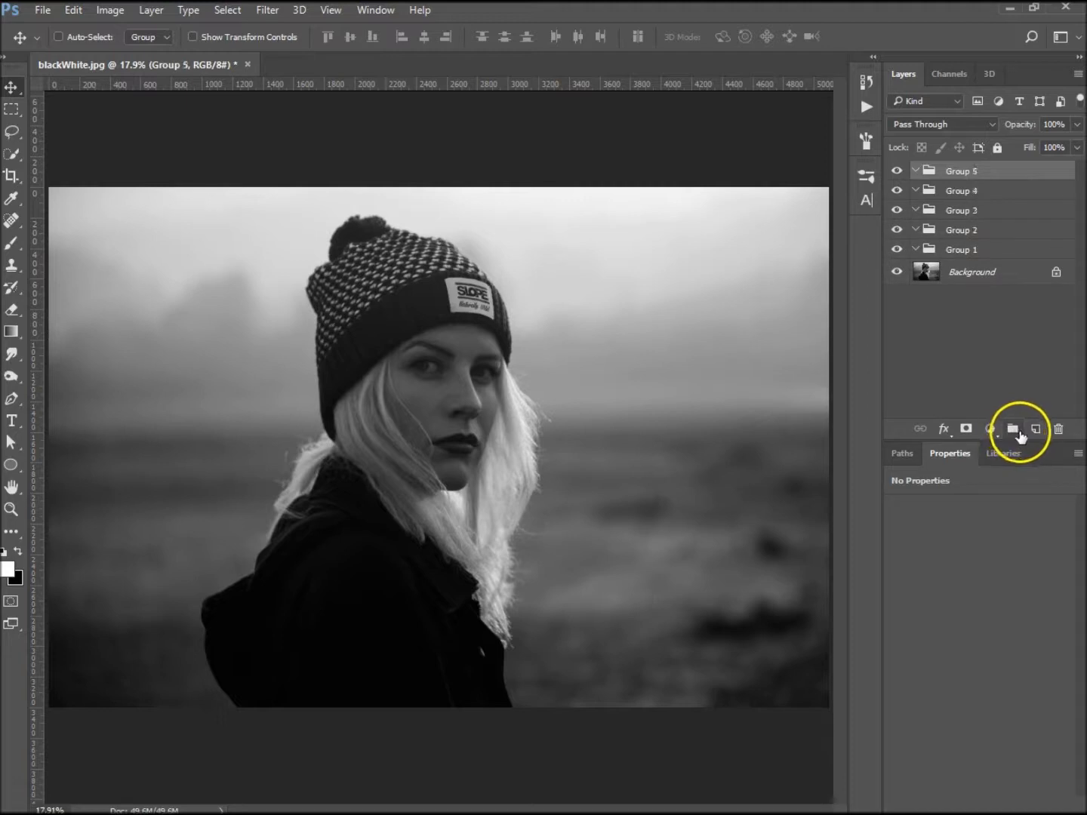
click(1018, 434)
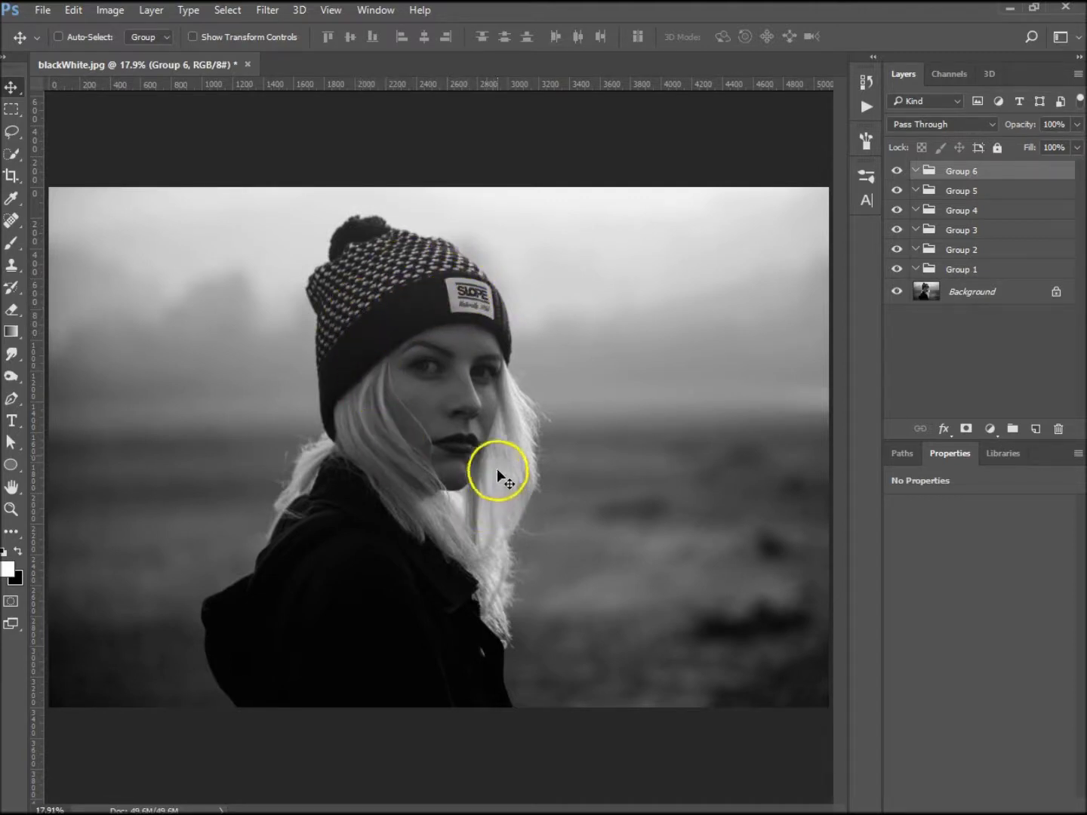
Step: Rename the lowest layer group, Group 1, as "hat"
click(968, 272)
double_click(968, 272)
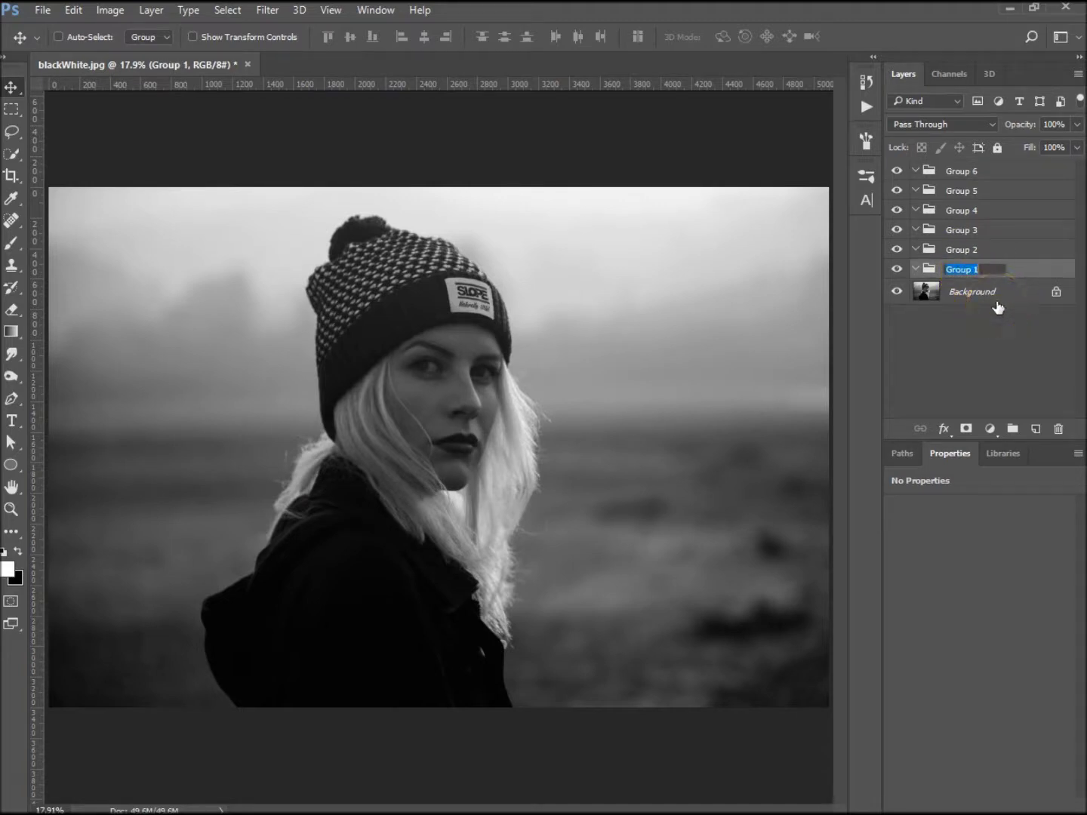
text(hat)
key(Return)
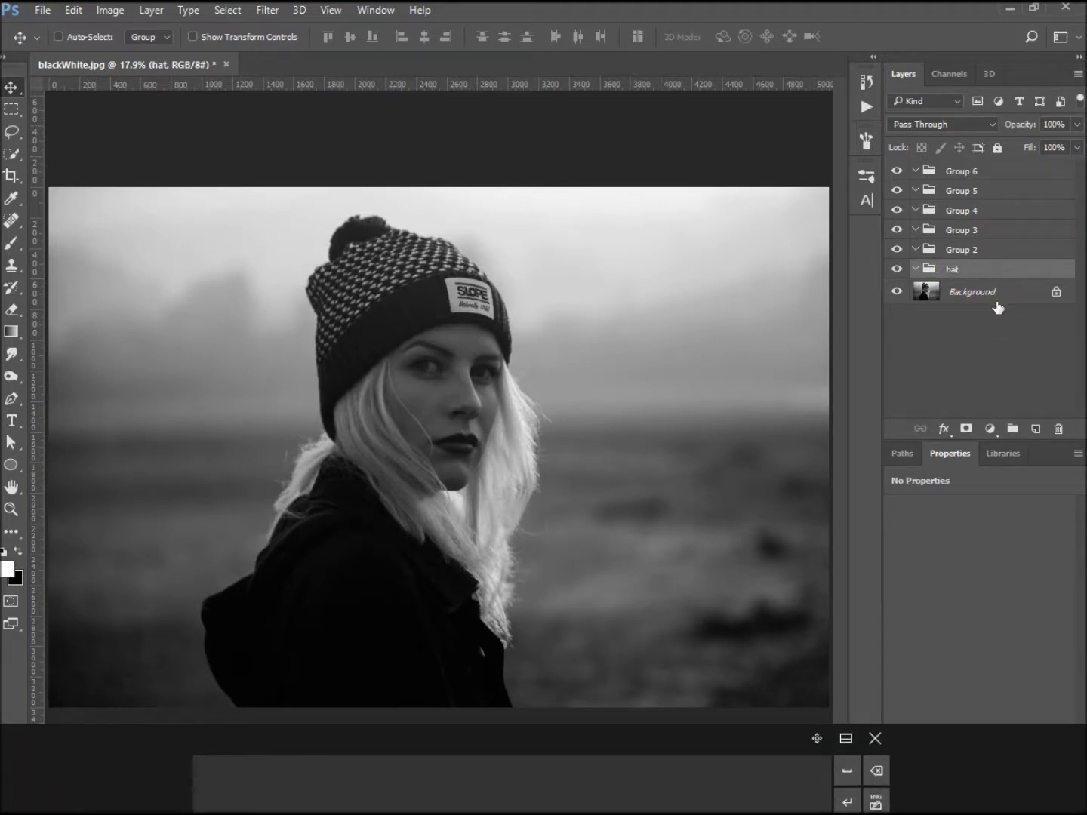
Step: Select the woman's whole knitted hat, including its label, using the Quick Selection tool with a brush size of 175
key(w)
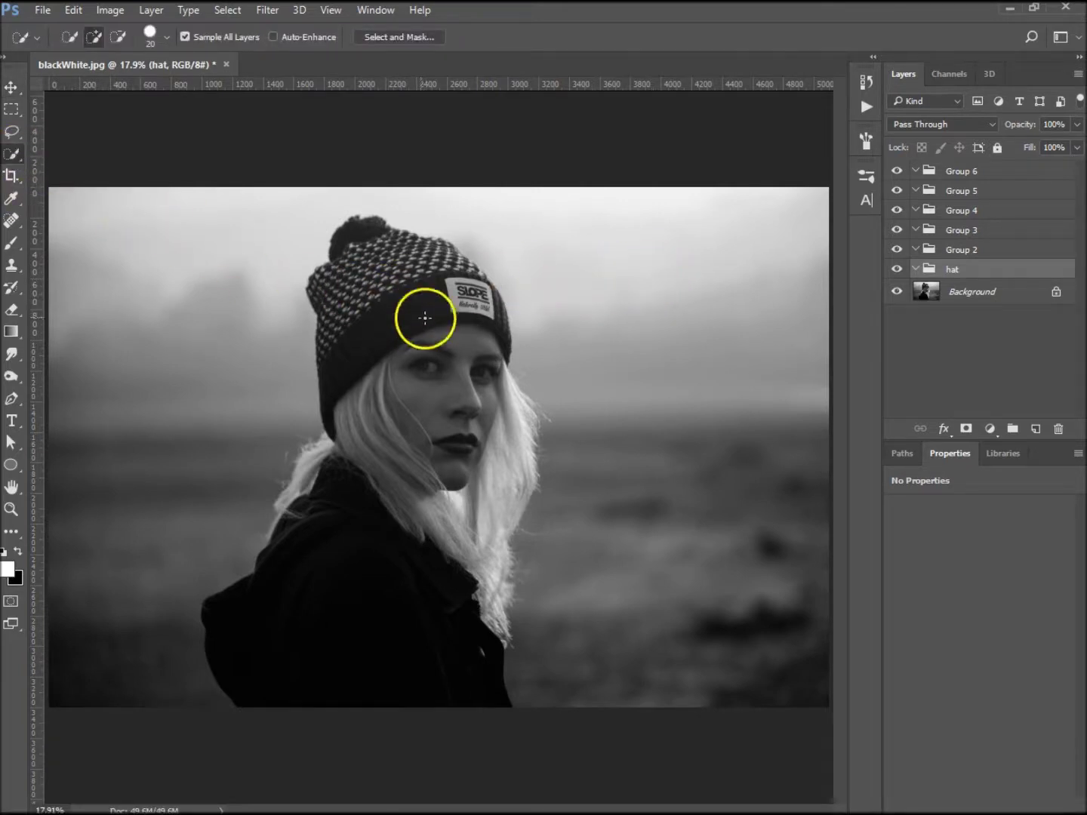
key(bracketright)
key(bracketright)
key(bracketright)
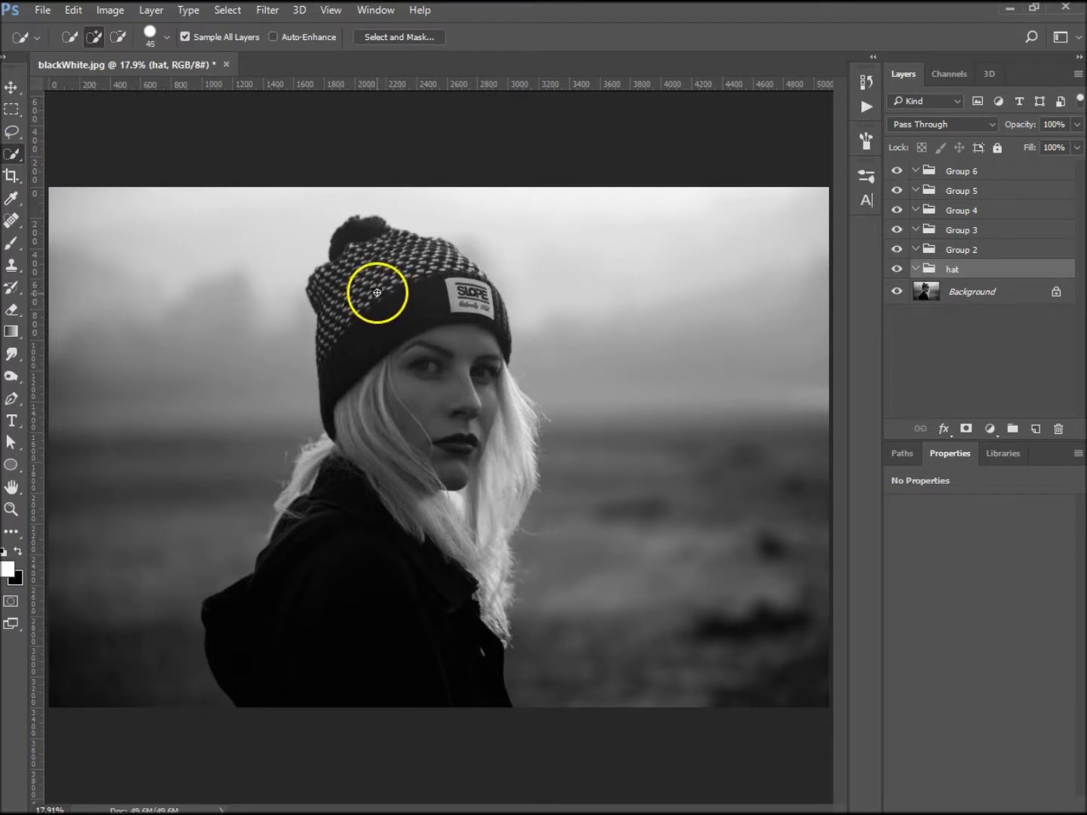
key(bracketright)
key(bracketright)
key(bracketright)
key(bracketright)
key(bracketright)
key(bracketright)
key(bracketright)
key(bracketright)
key(bracketright)
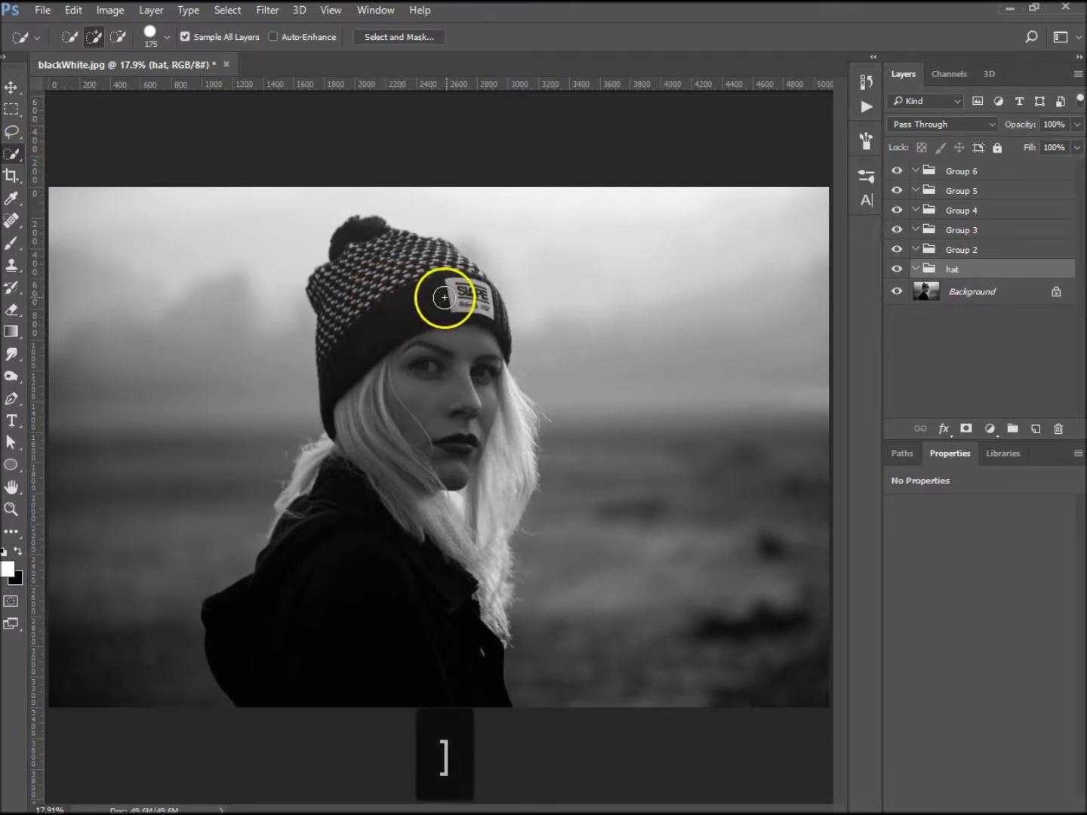
mouse_move(468, 298)
mouse_down()
mouse_move(480, 301)
mouse_move(415, 258)
mouse_move(390, 261)
mouse_move(366, 245)
mouse_move(340, 286)
mouse_move(342, 309)
mouse_move(434, 286)
mouse_move(488, 309)
mouse_up()
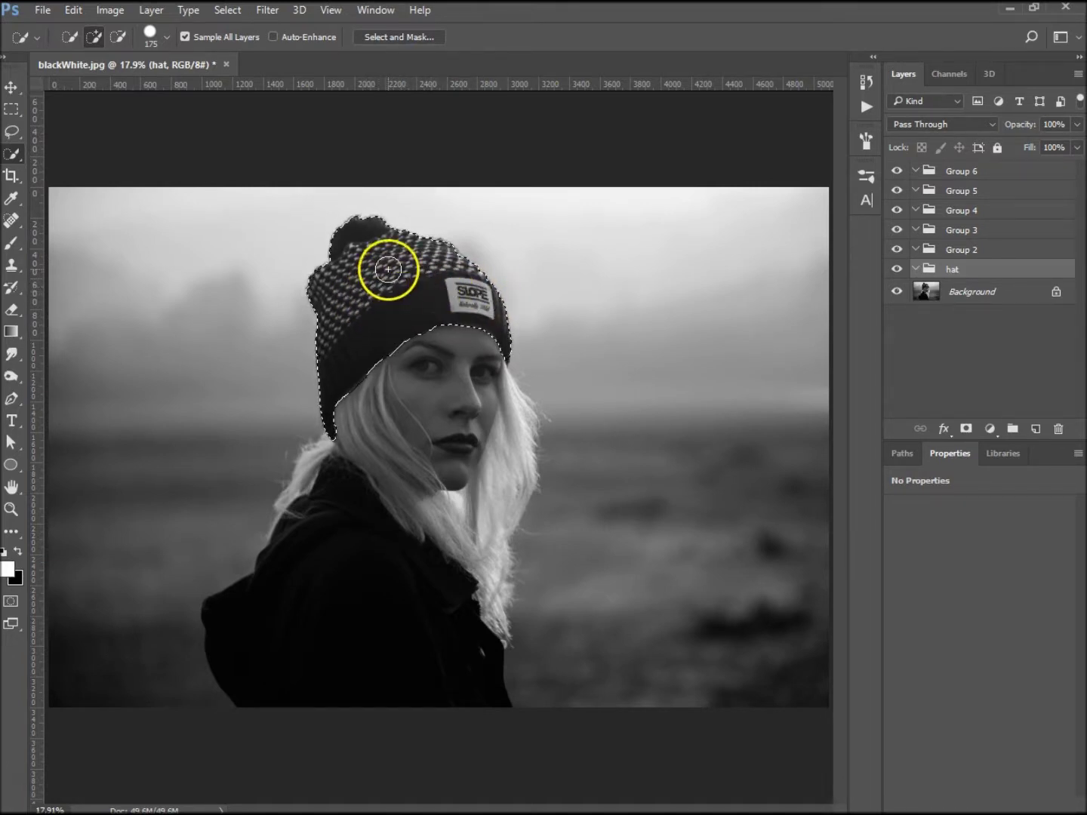
Step: Refine the hat selection in Select and Mask with Smooth 6 and Feather 1.5 px, and have the settings remembered
click(426, 37)
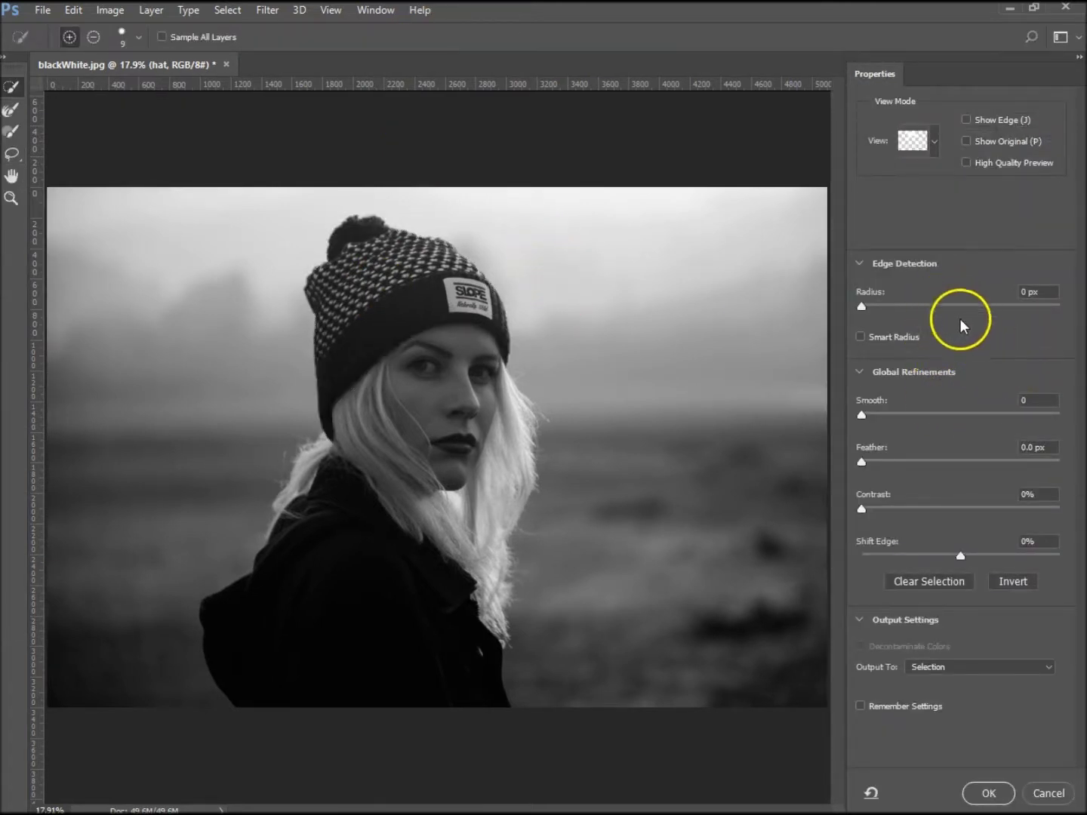
drag(862, 415, 873, 417)
key(ctrl+equal)
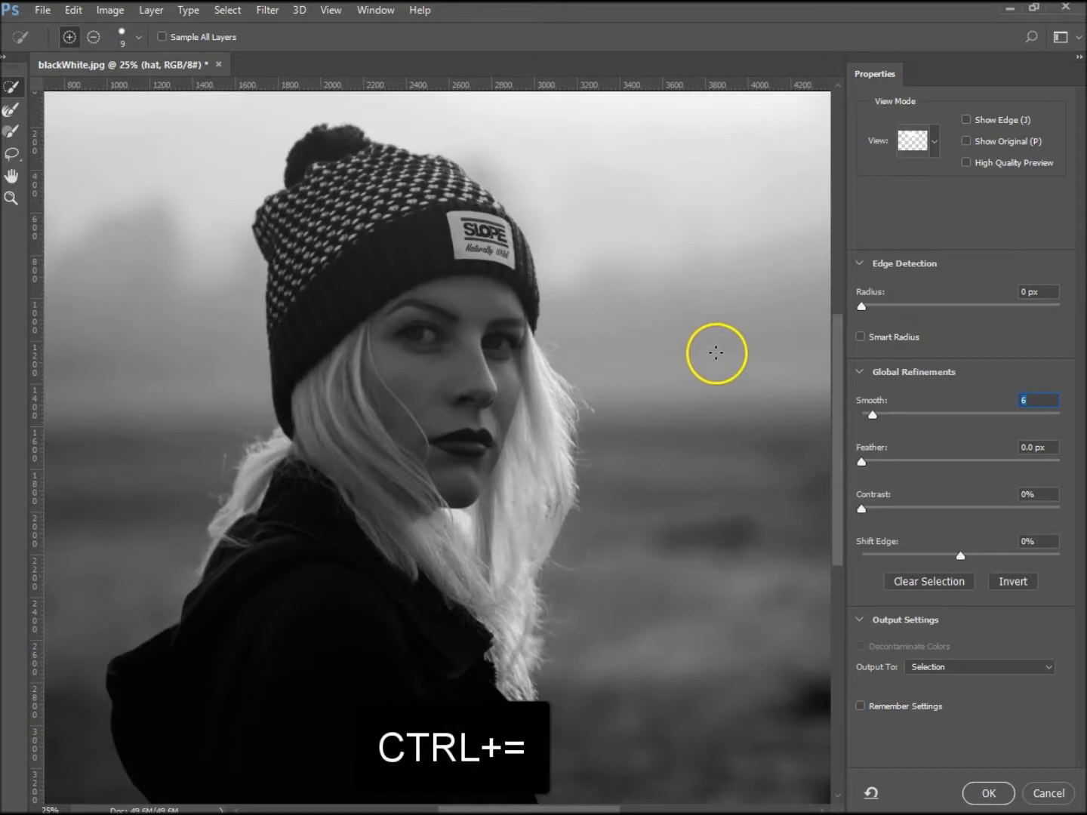
drag(594, 293, 599, 351)
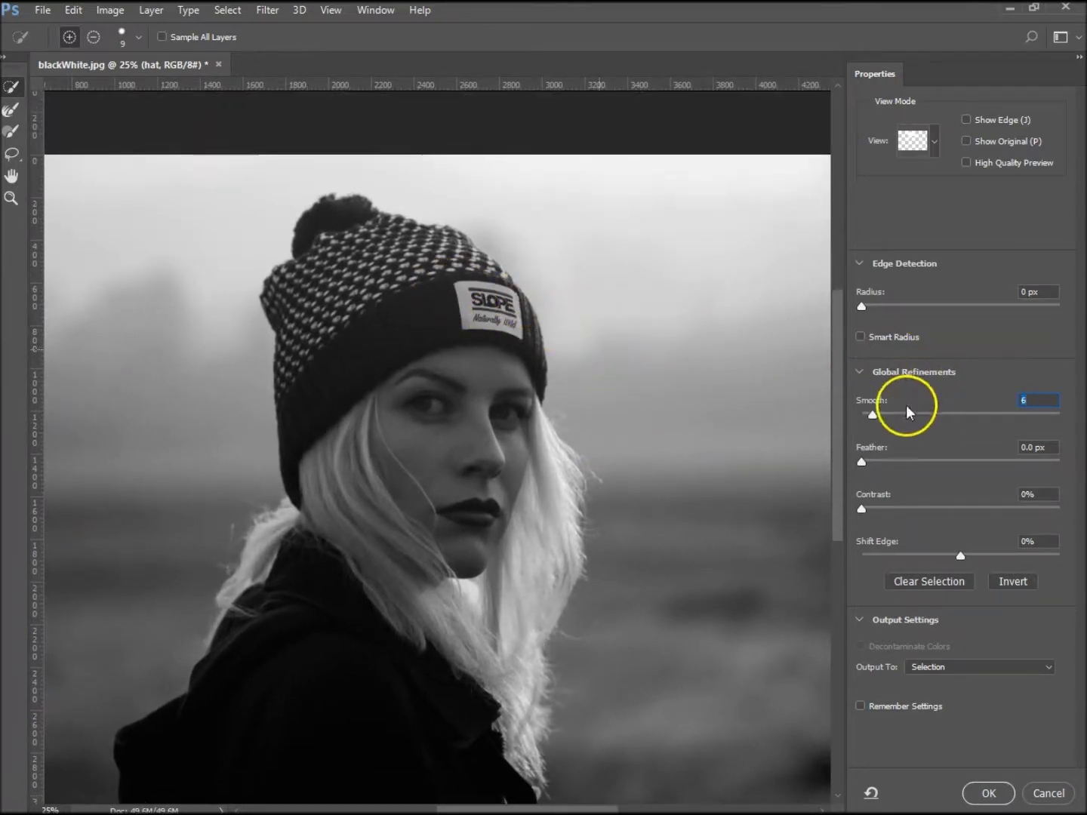
drag(861, 463, 875, 468)
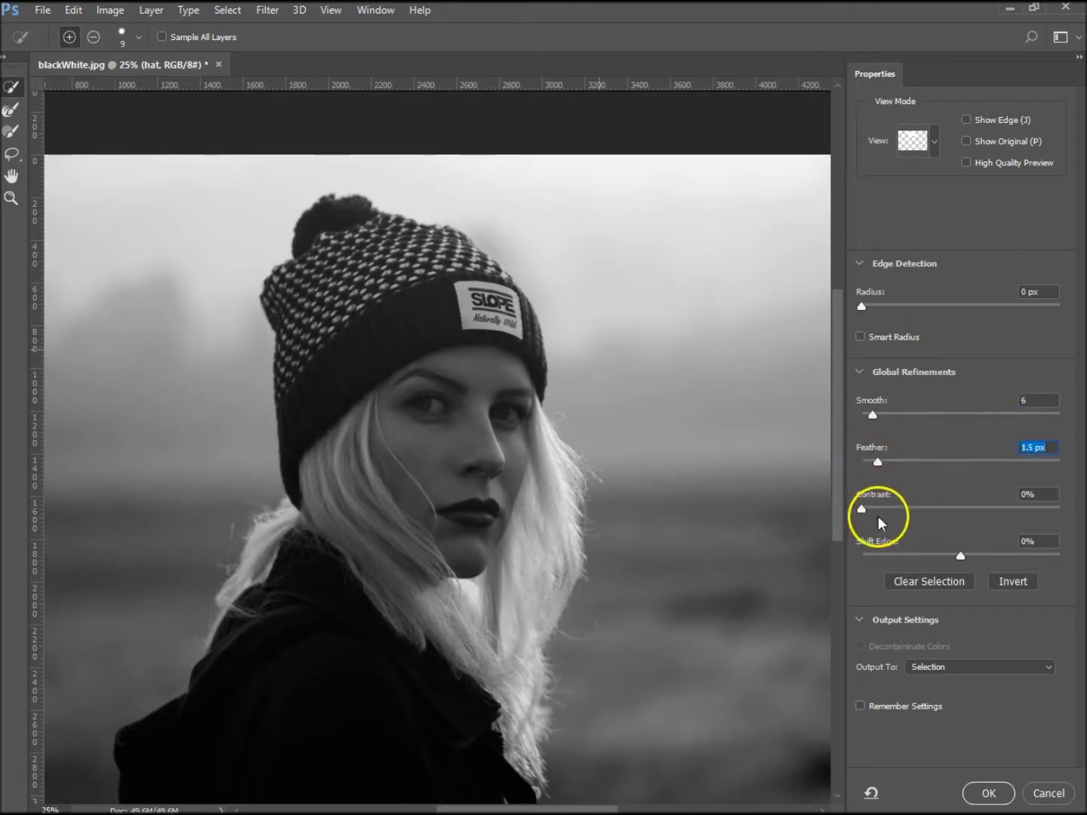
click(860, 706)
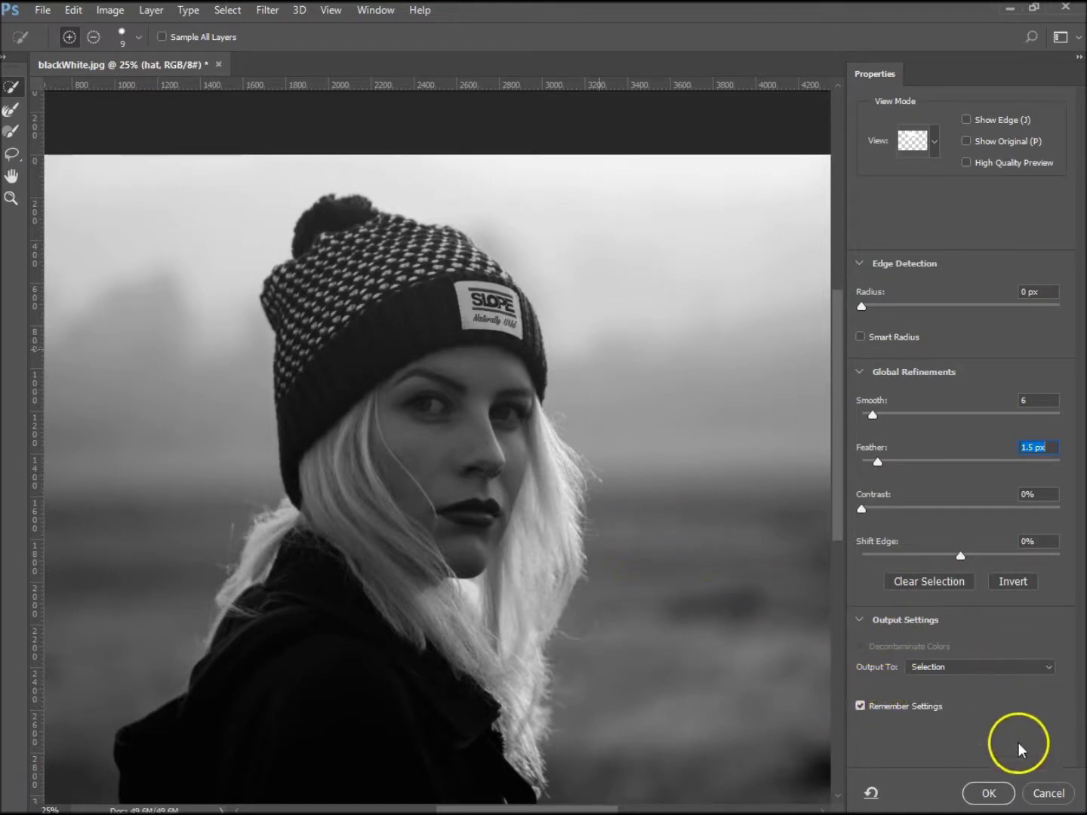
click(990, 793)
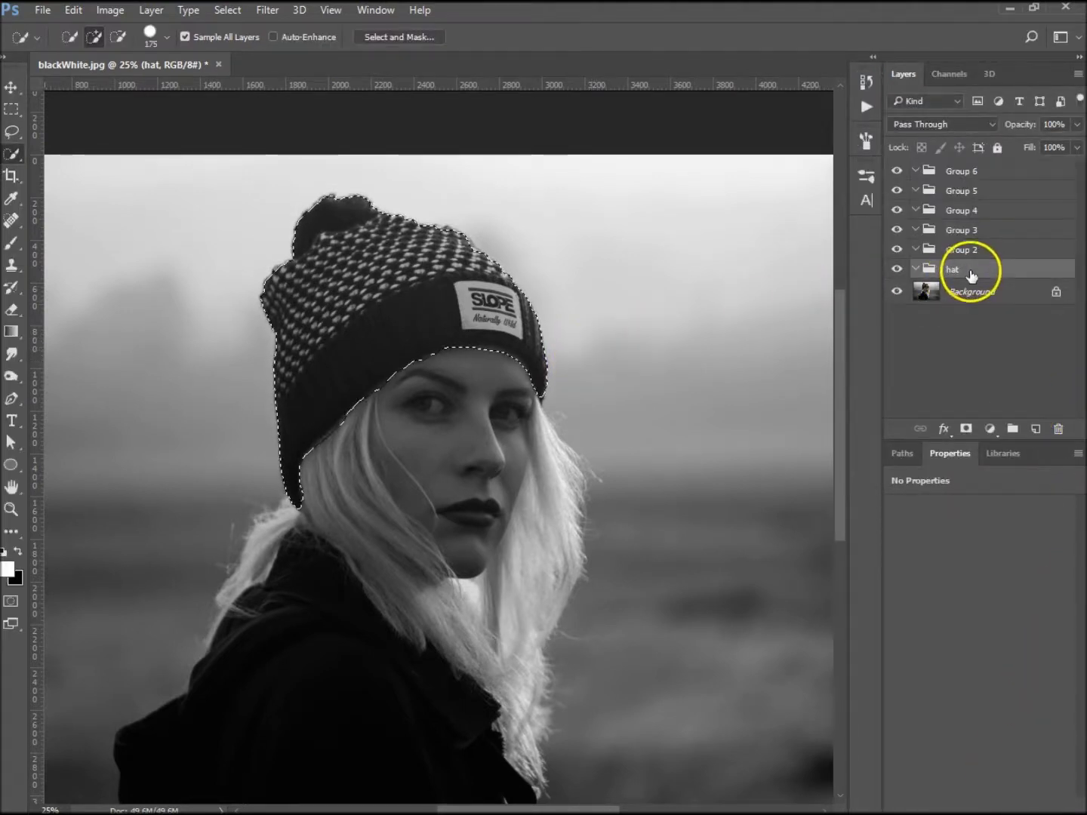
Step: Mask the hat group with the selection and add a Solid Color fill layer in red #9d0614 inside it
click(966, 428)
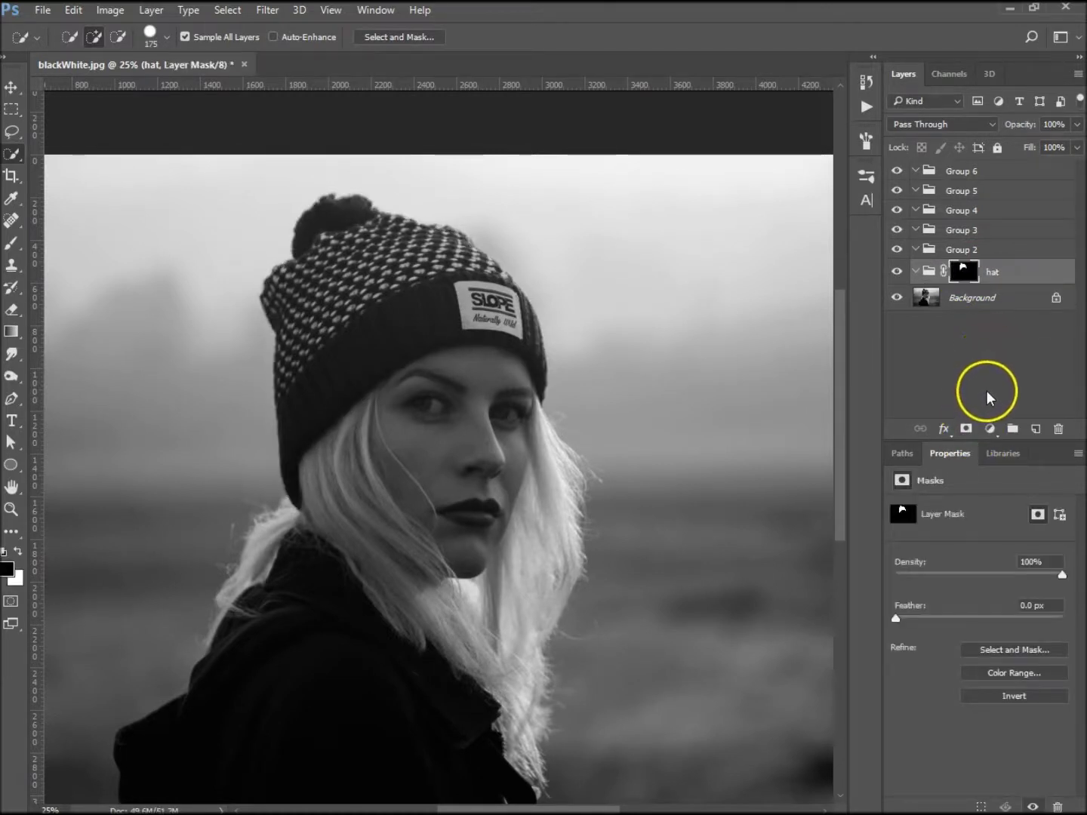
click(989, 430)
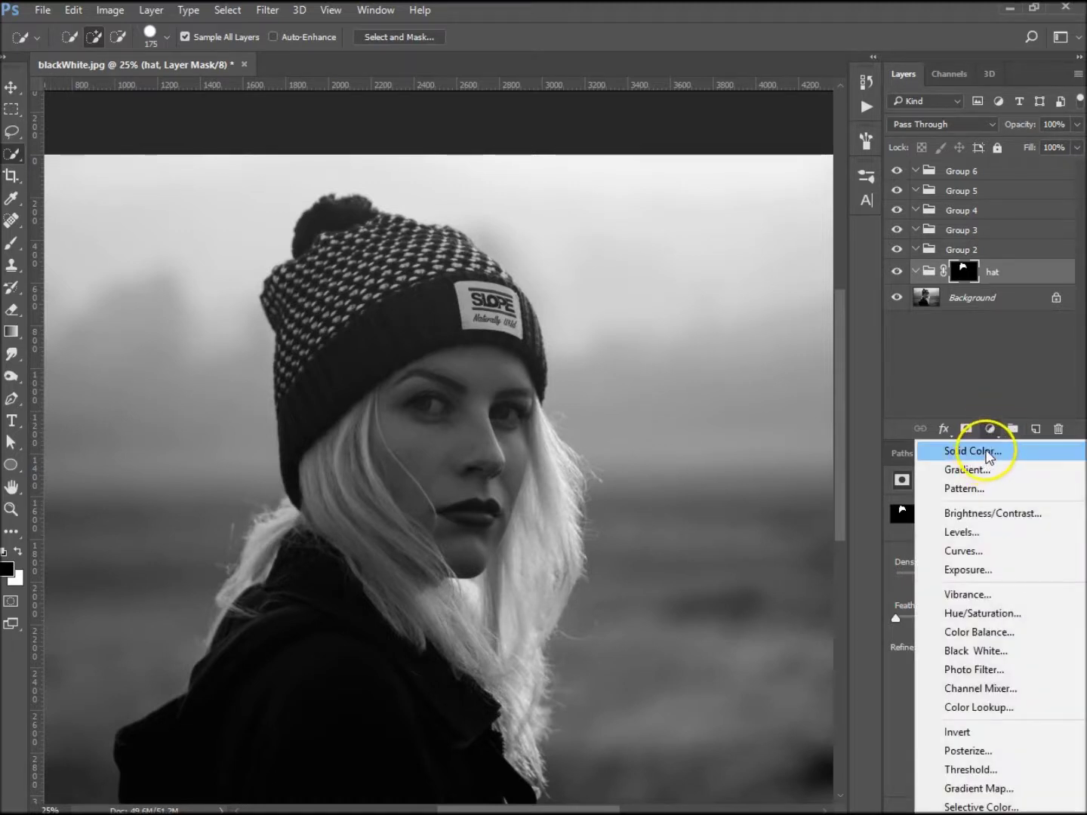
click(986, 452)
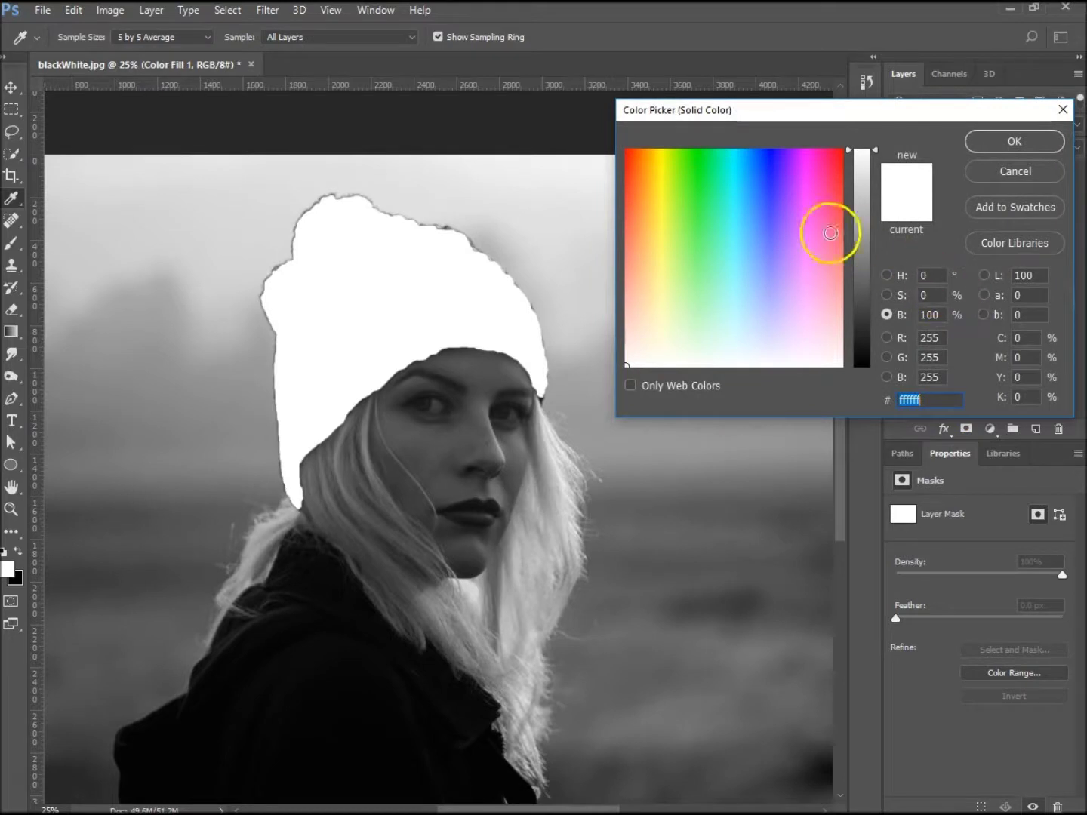
click(839, 160)
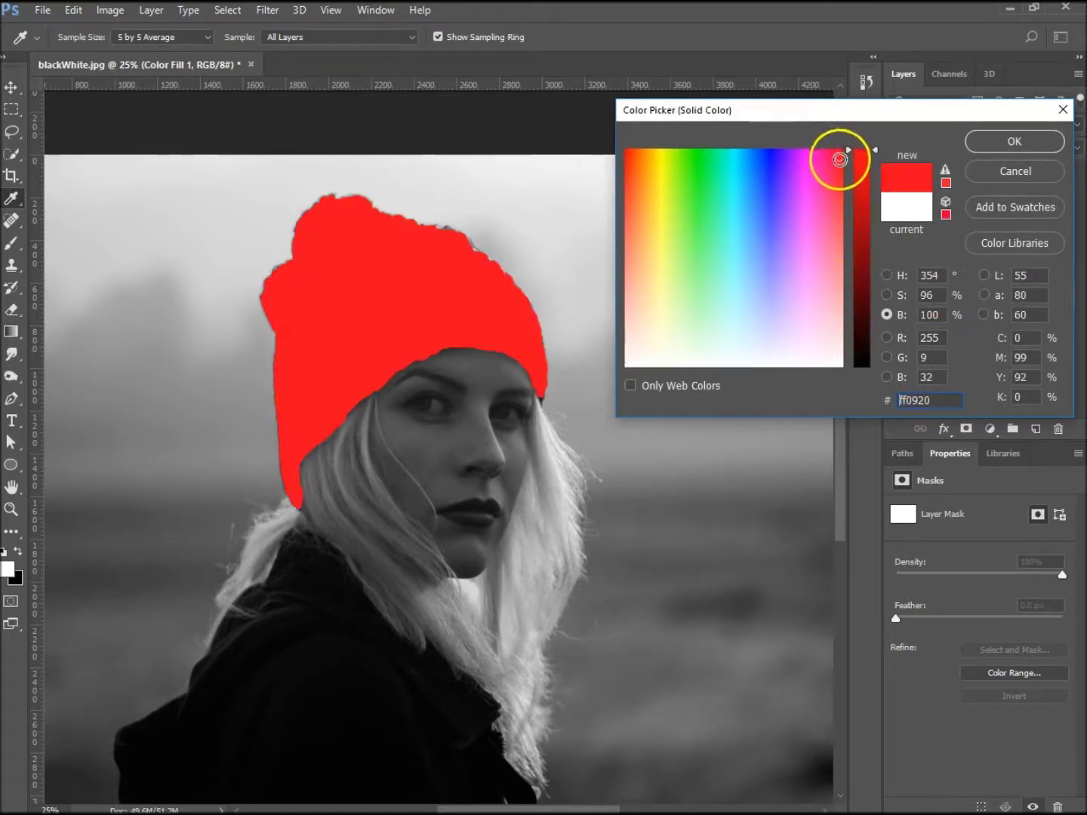
drag(859, 210, 858, 235)
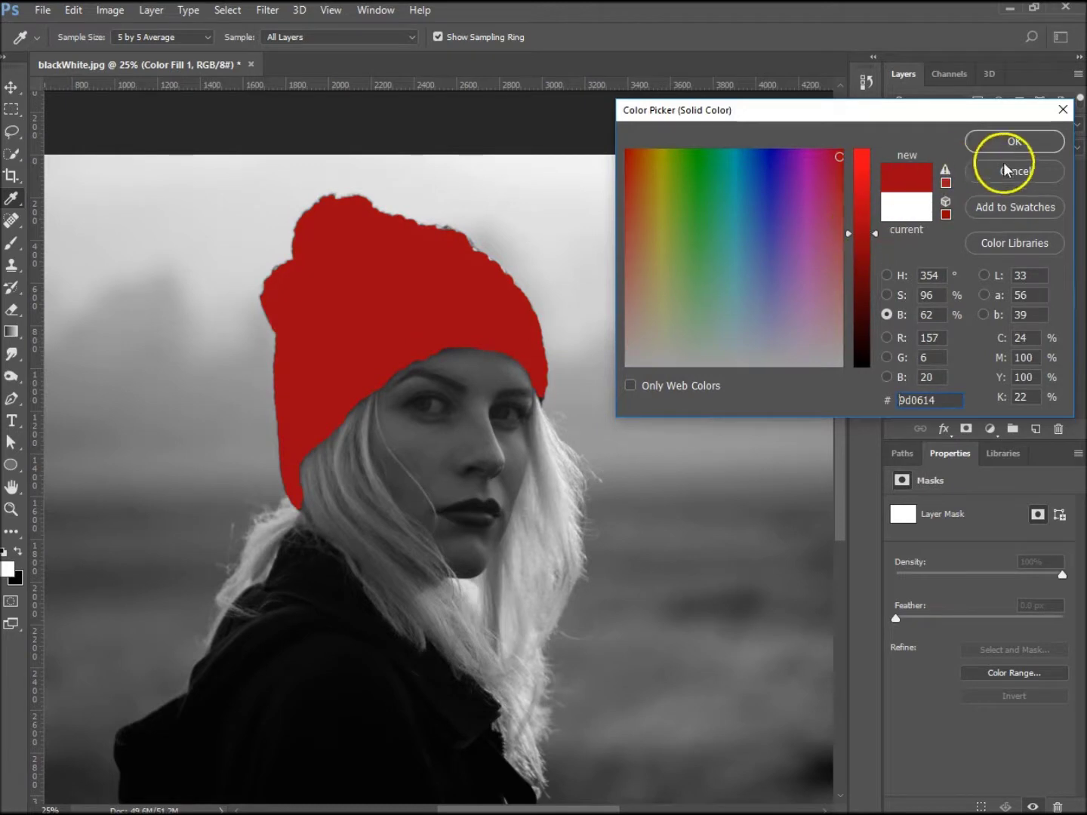
click(1013, 141)
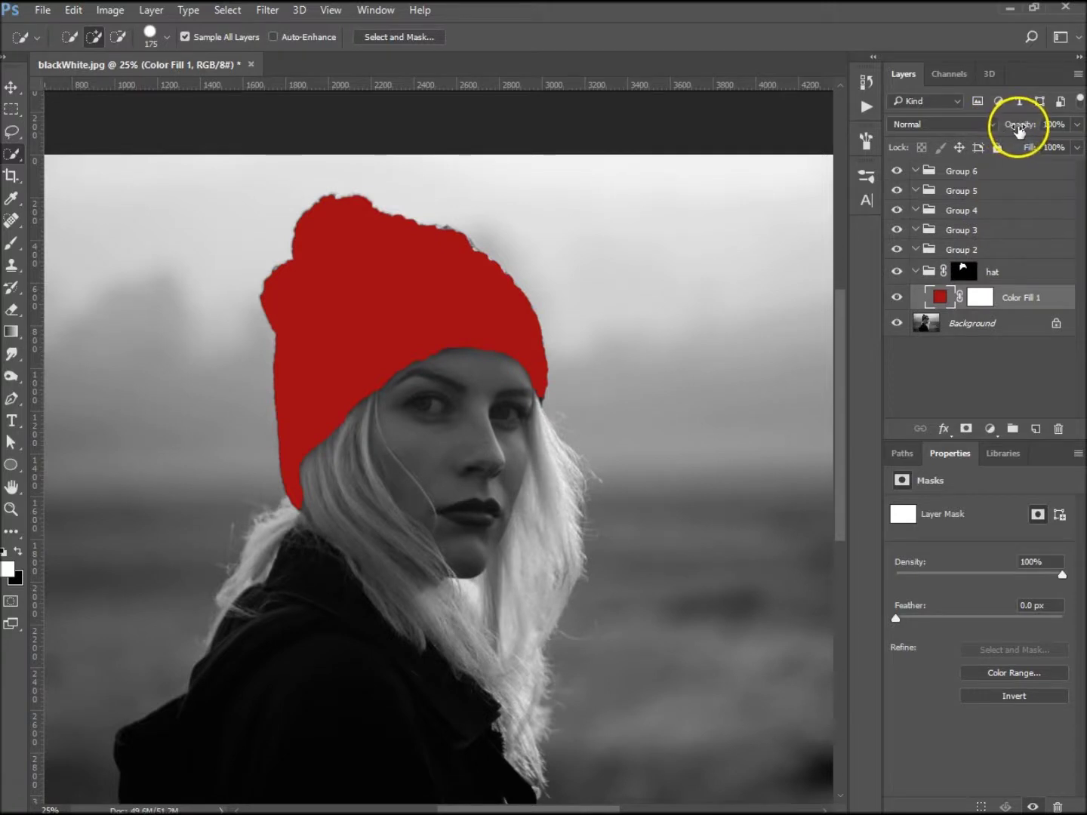
Step: Set the hat's color fill layer to the Color blend mode at 41% opacity
click(991, 123)
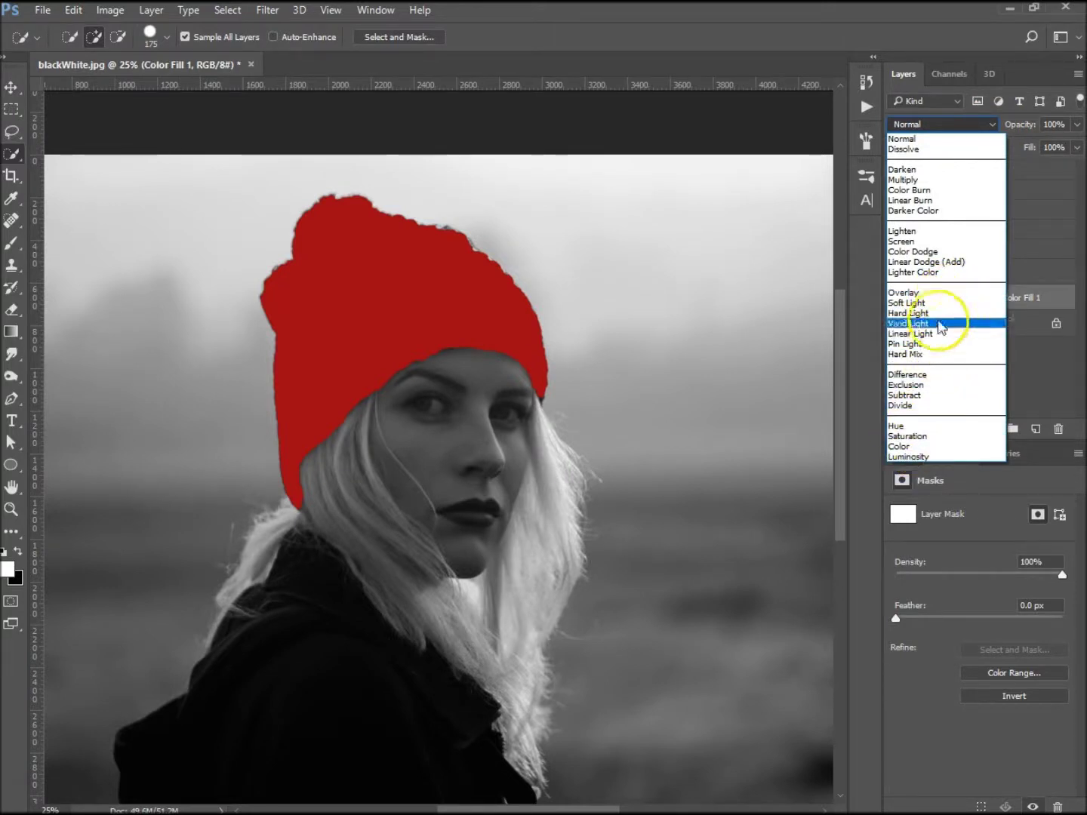
click(912, 446)
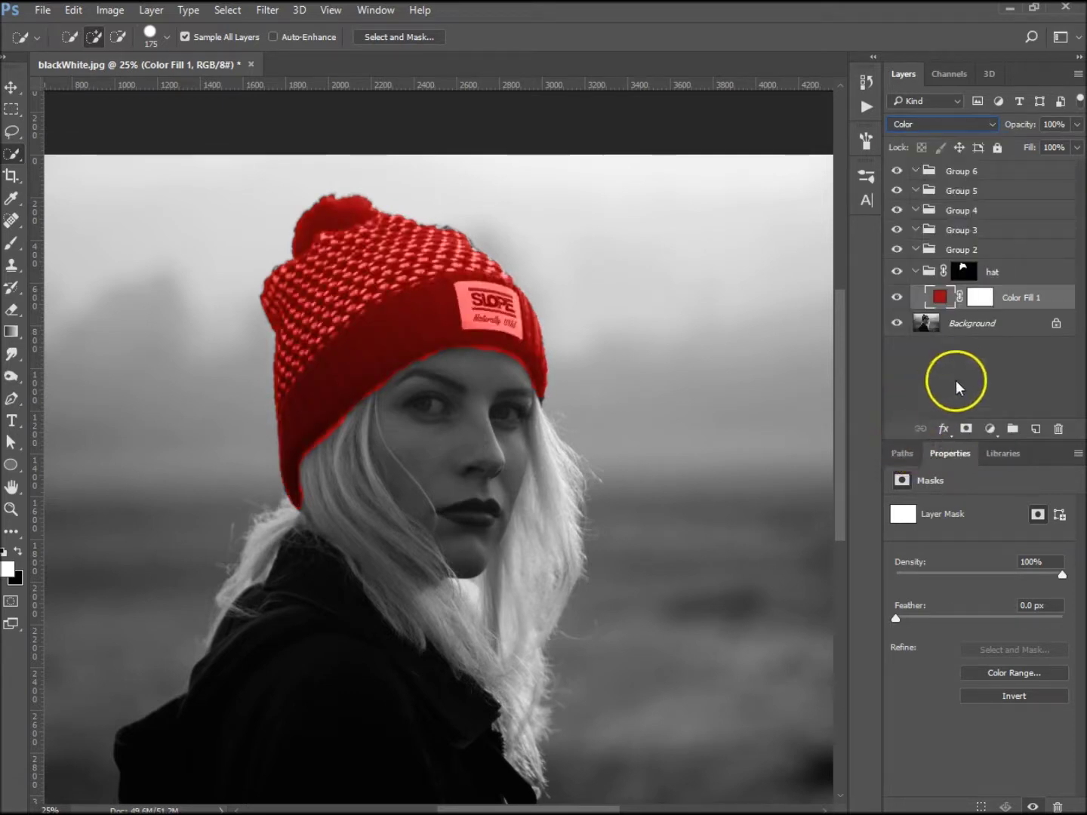
drag(1019, 121, 979, 129)
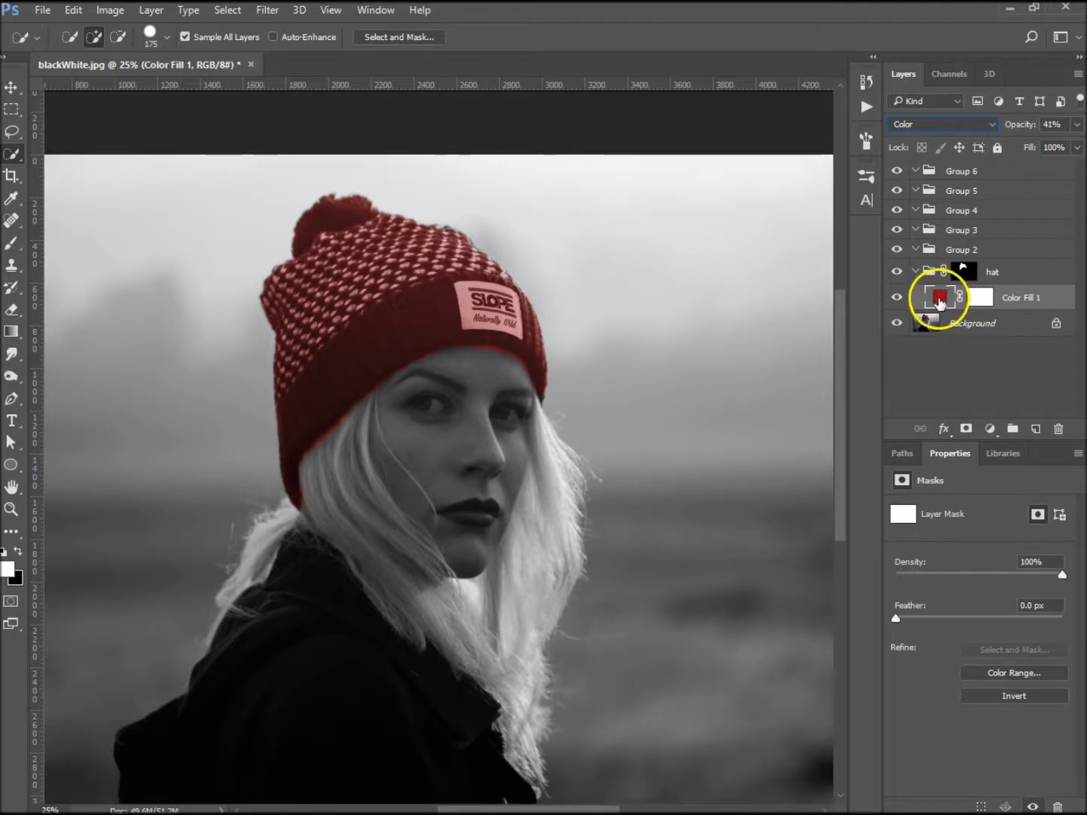
Step: Darken the hat's fill color to deep red #53030a
double_click(941, 299)
drag(867, 265, 861, 299)
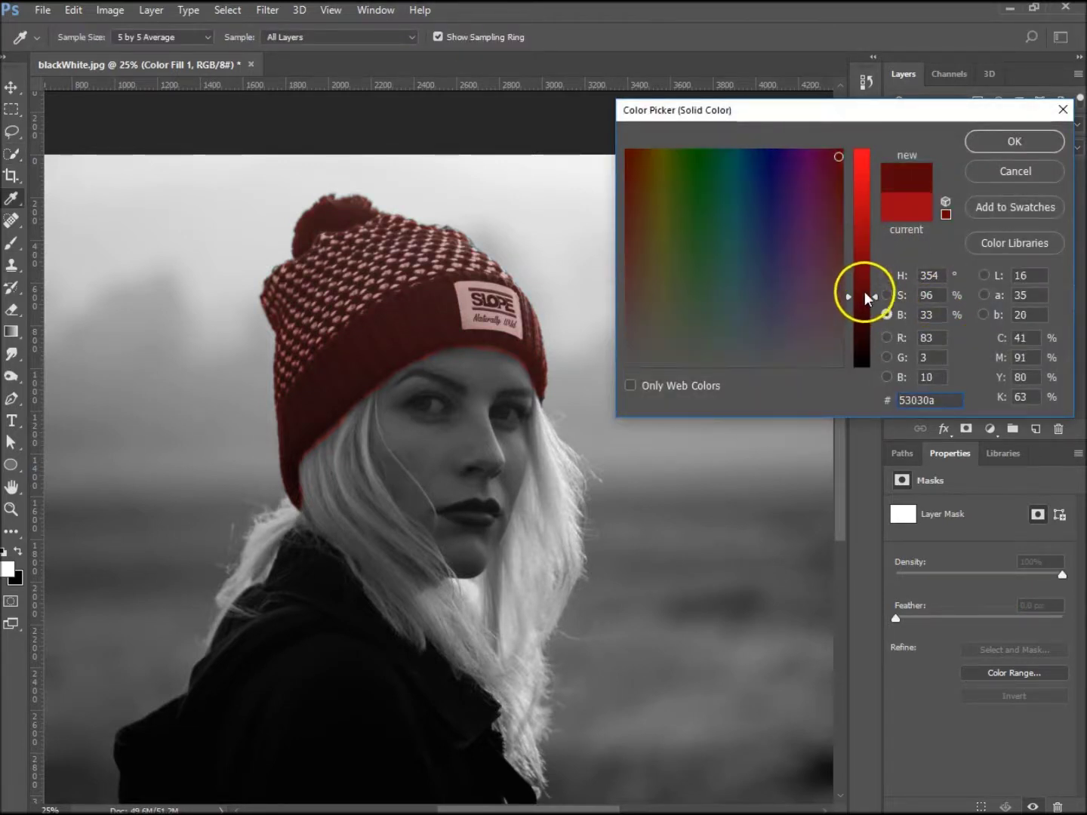
click(1023, 140)
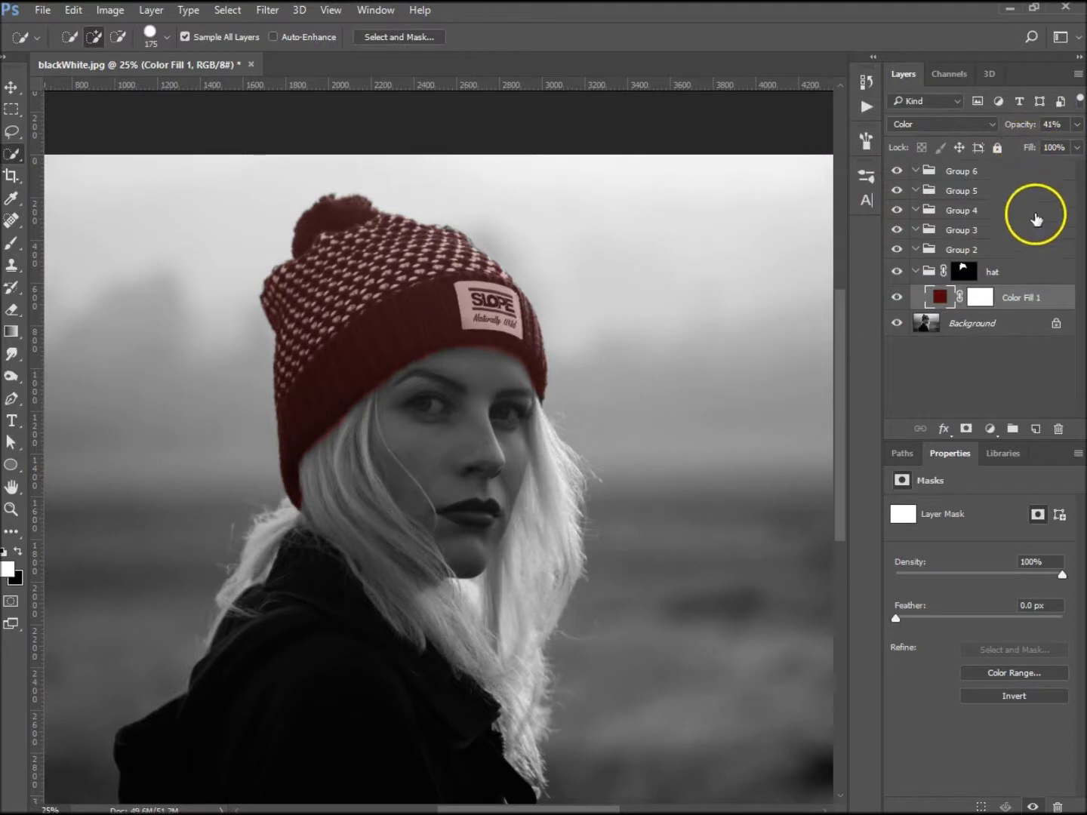
Step: Rename Group 2 as "skin" and collapse the hat group
click(964, 250)
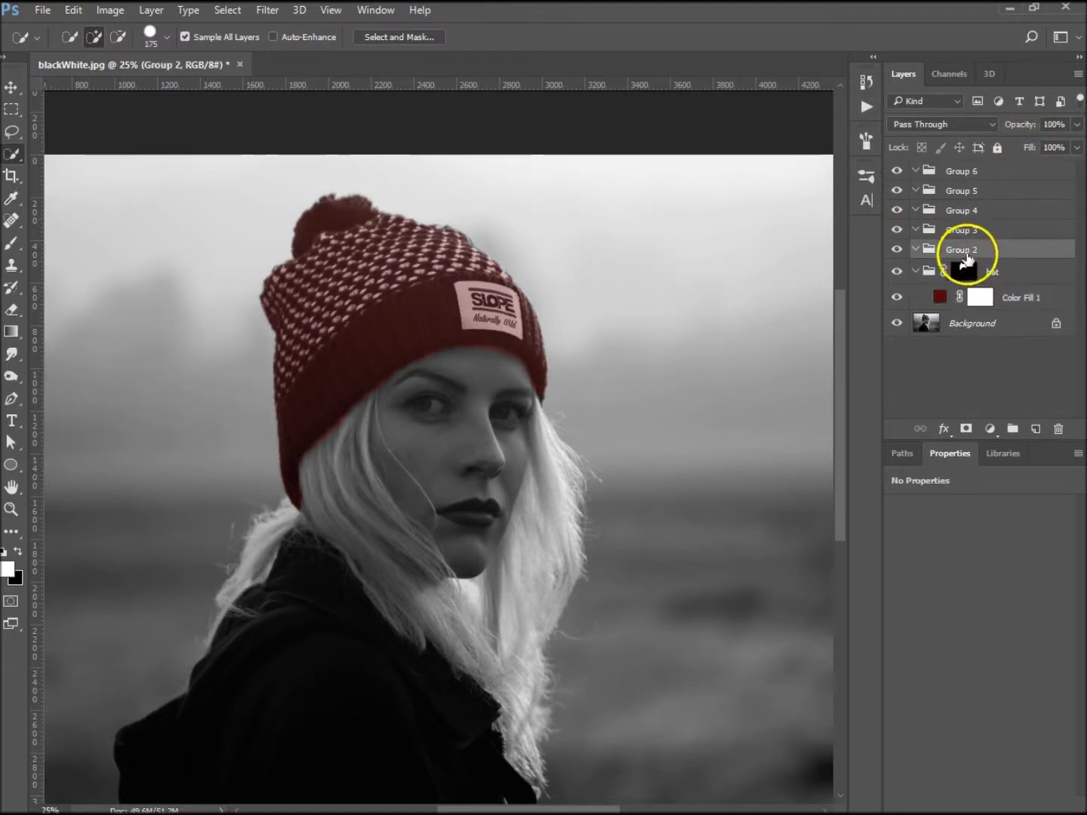
double_click(964, 250)
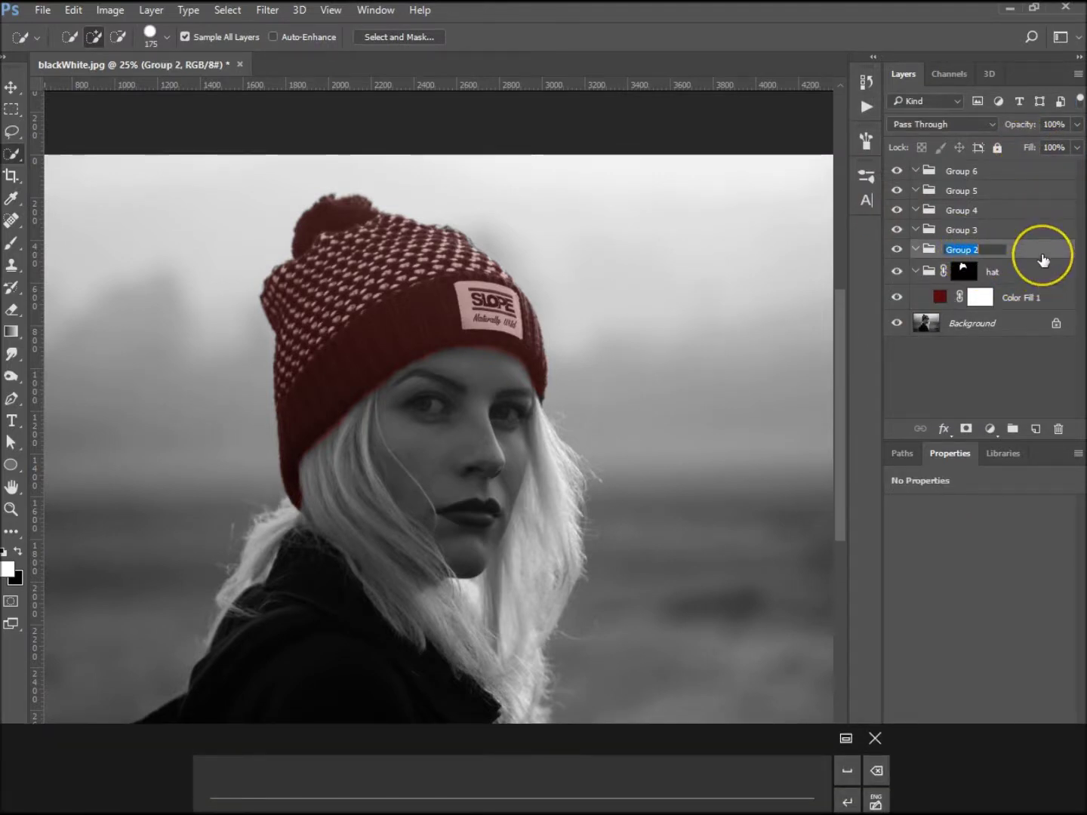
text(skin)
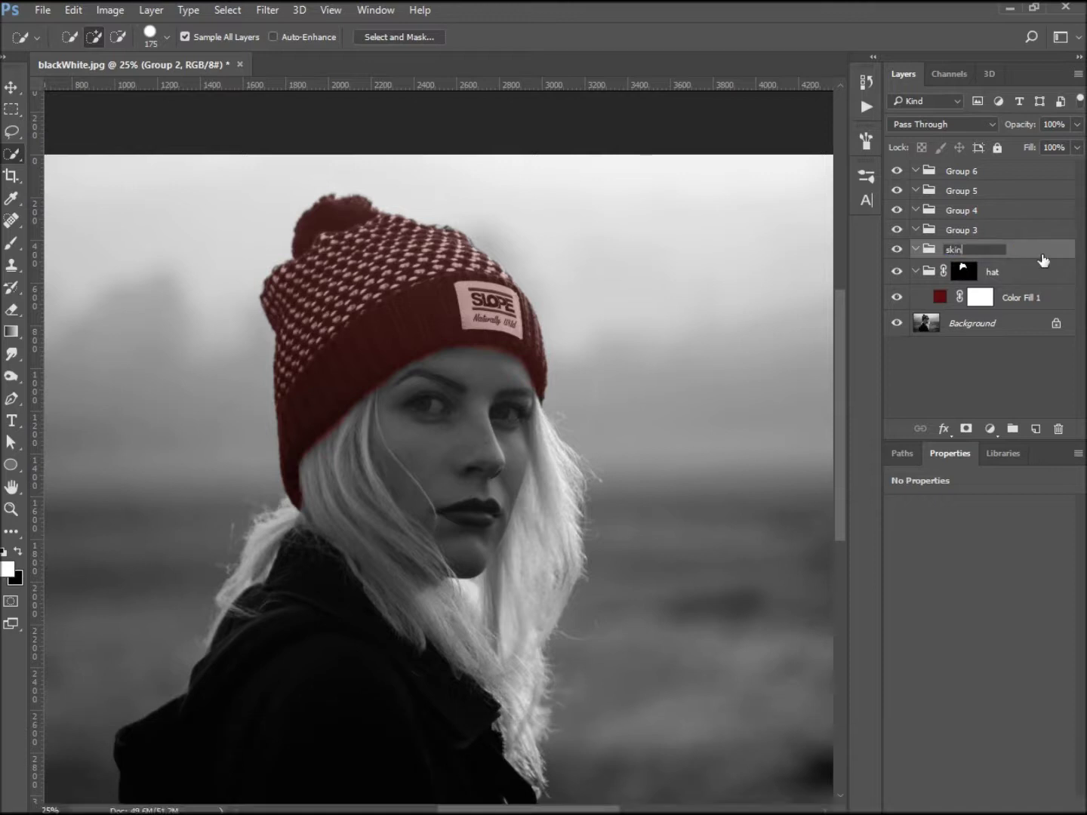
key(Return)
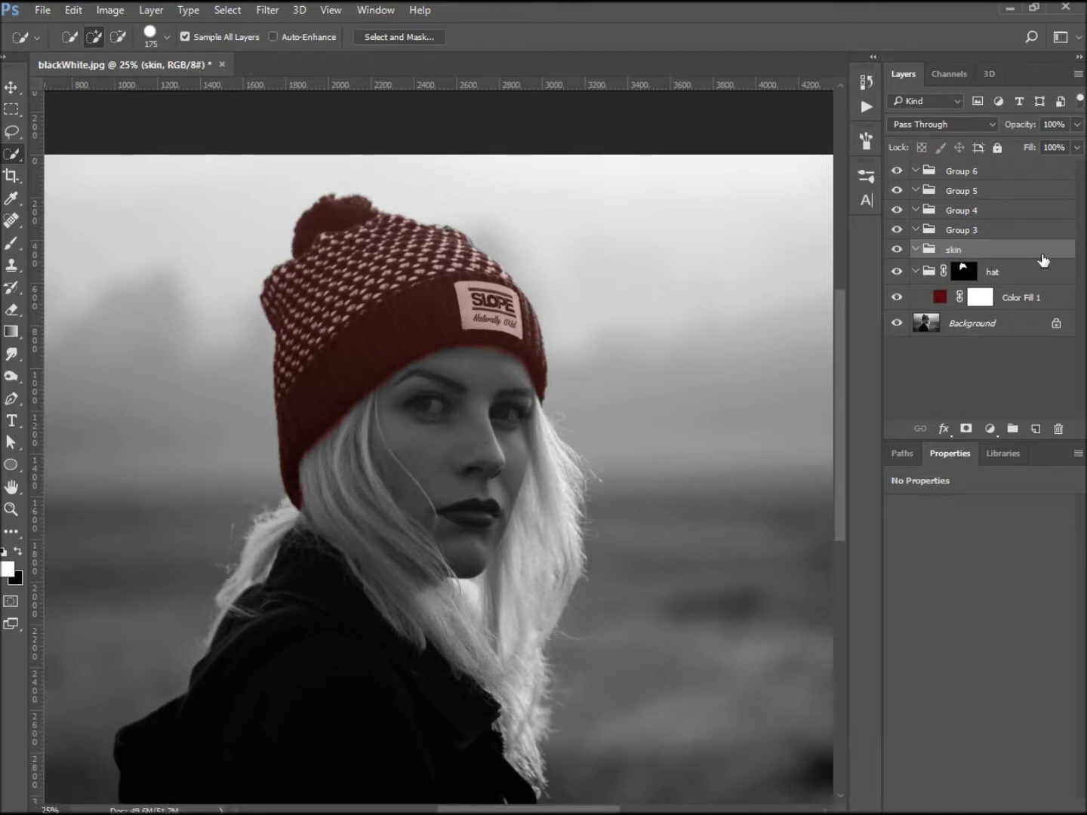
click(915, 271)
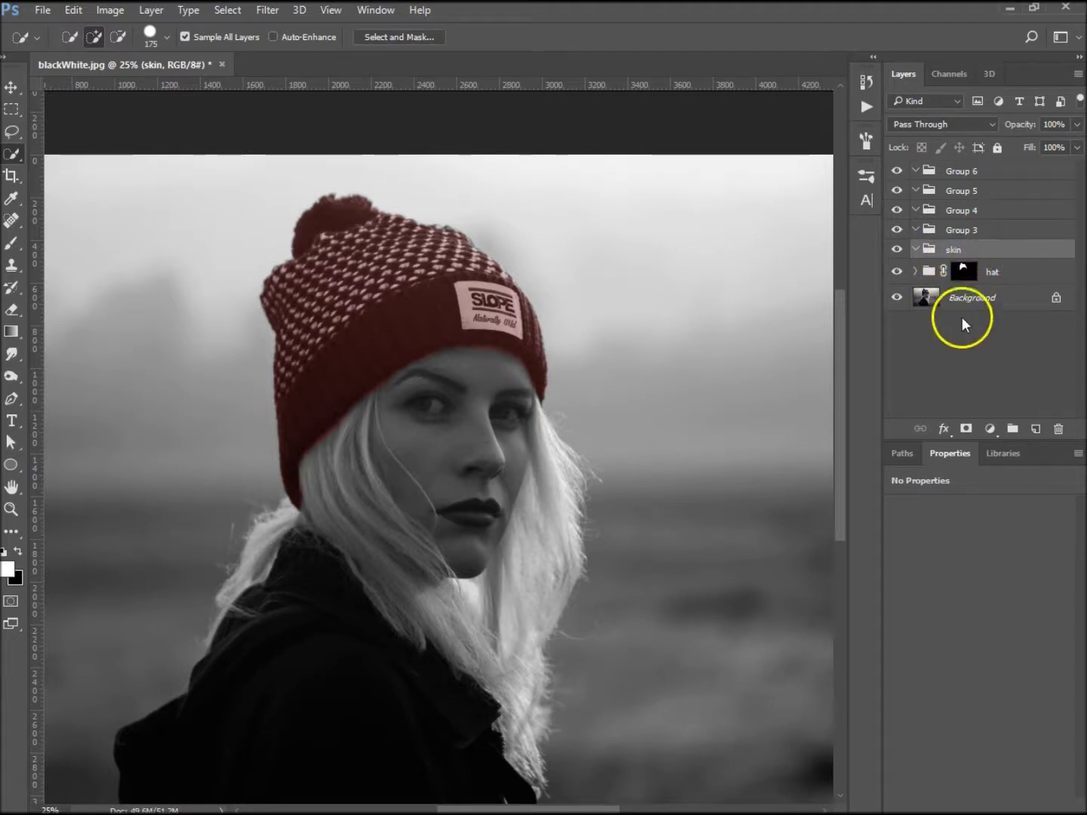
Step: Quick-select the woman's face, excluding the hair beside it, and refine the selection with Smooth 6 and Feather 1.5 px
key(w)
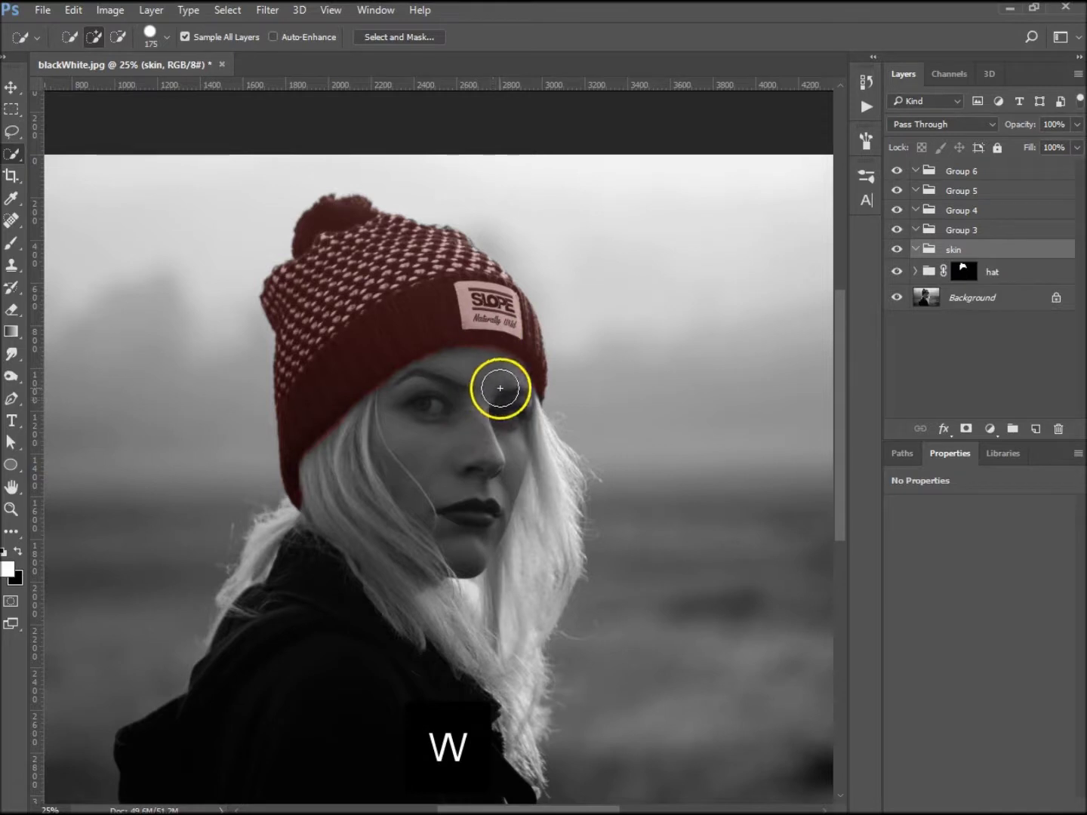
key(ctrl+plus)
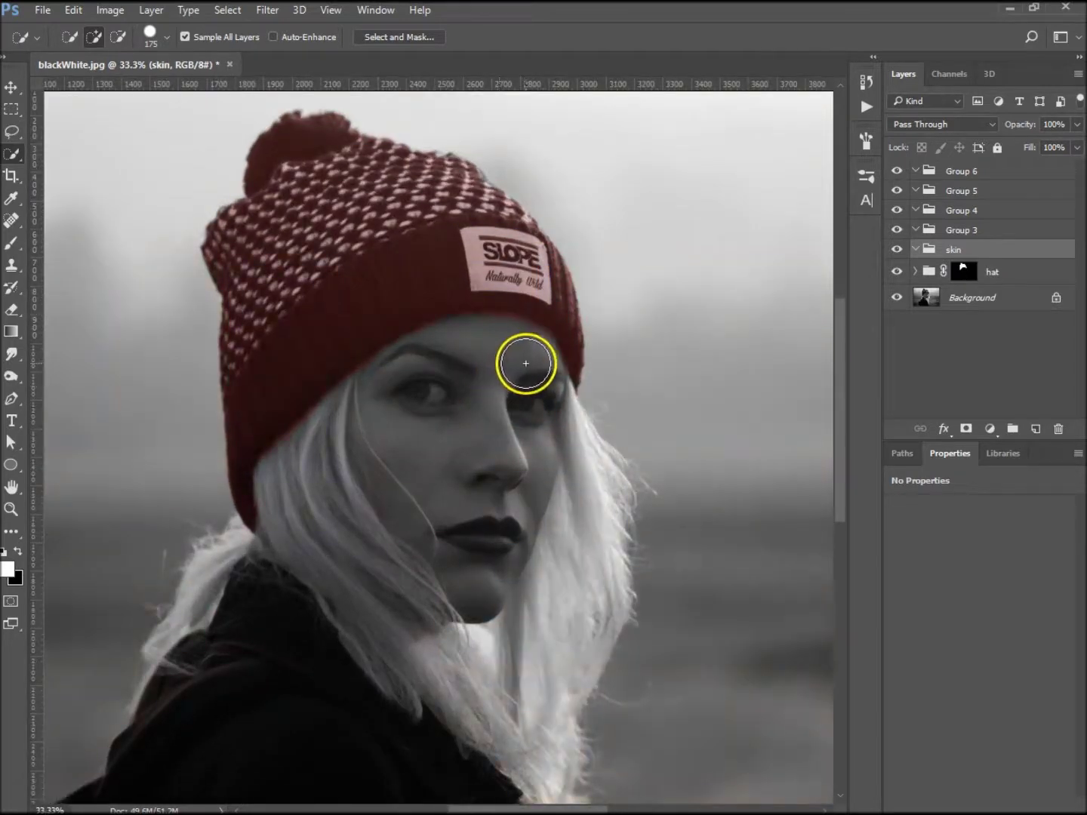
mouse_move(526, 364)
mouse_down()
mouse_move(492, 344)
mouse_move(439, 359)
mouse_move(449, 417)
mouse_move(487, 498)
mouse_move(490, 551)
mouse_move(570, 575)
mouse_move(528, 619)
mouse_move(539, 596)
mouse_up()
key(alt)
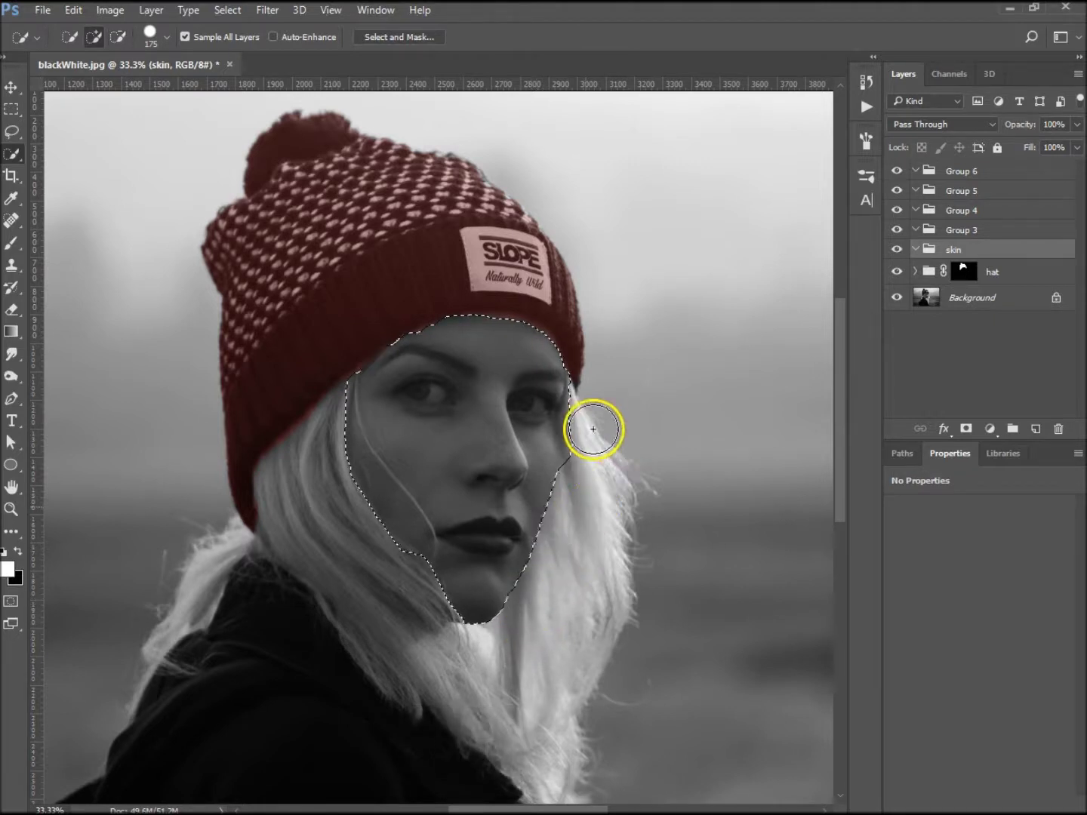
key(alt)
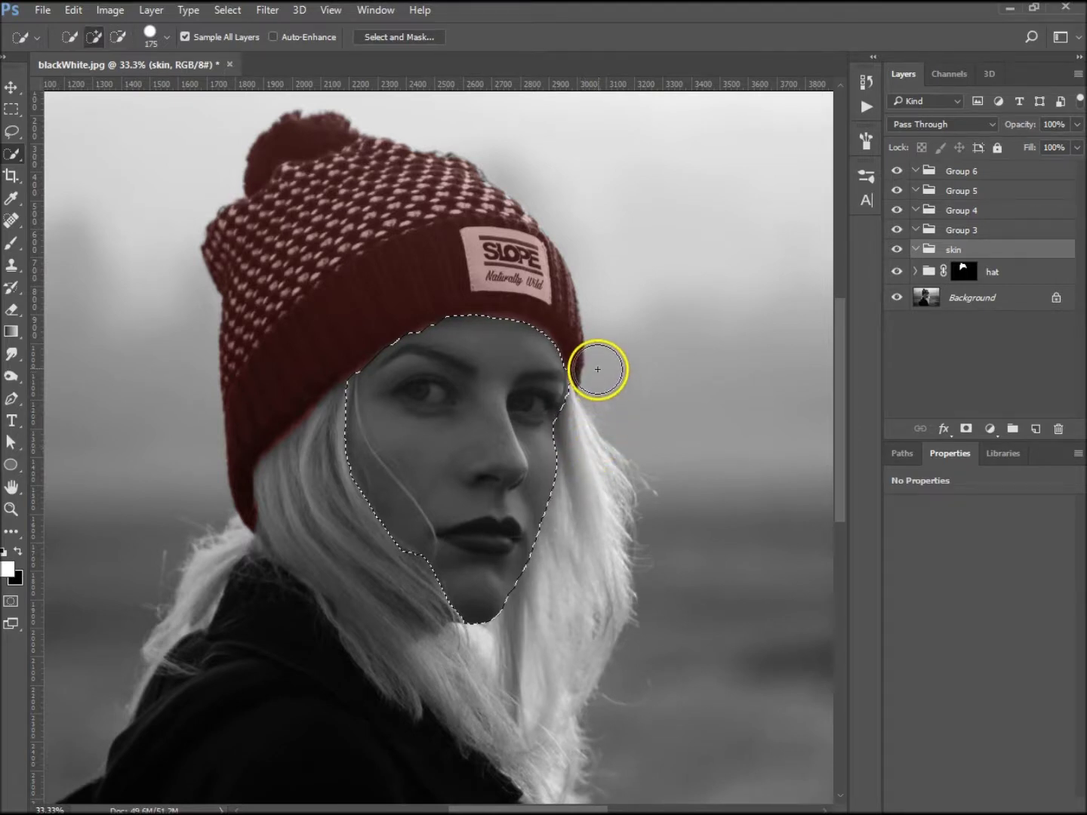
key(alt)
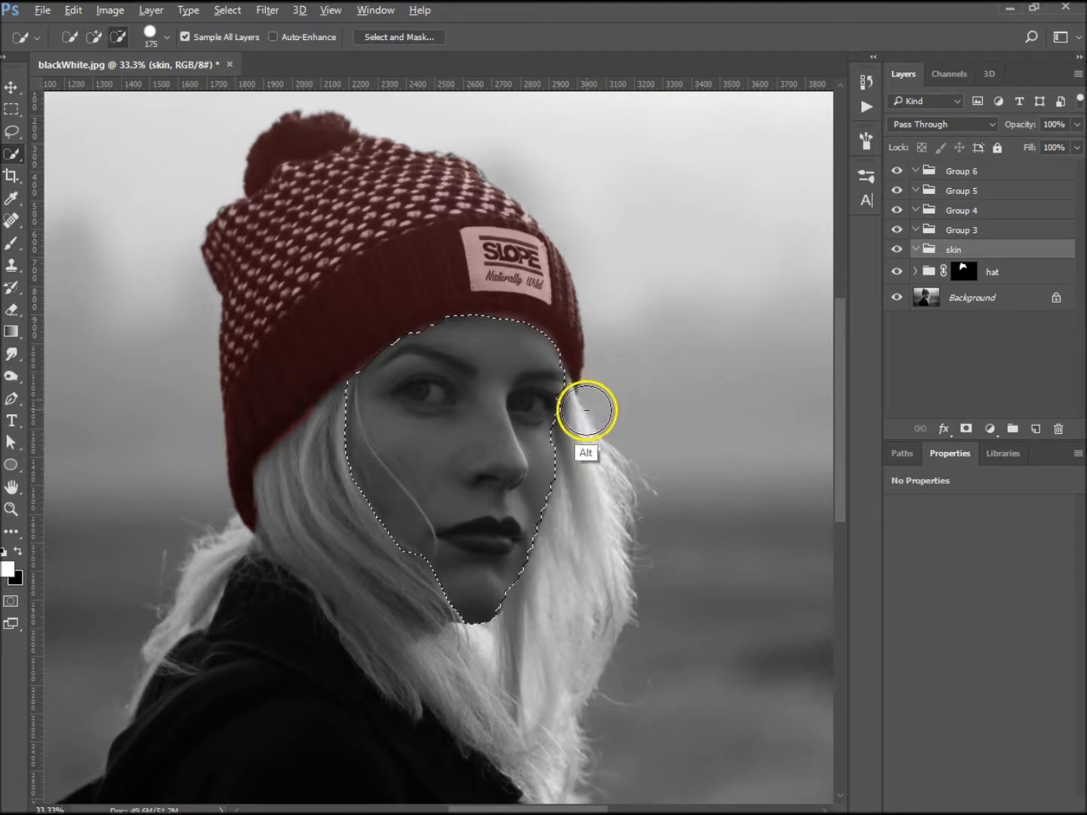
key(alt)
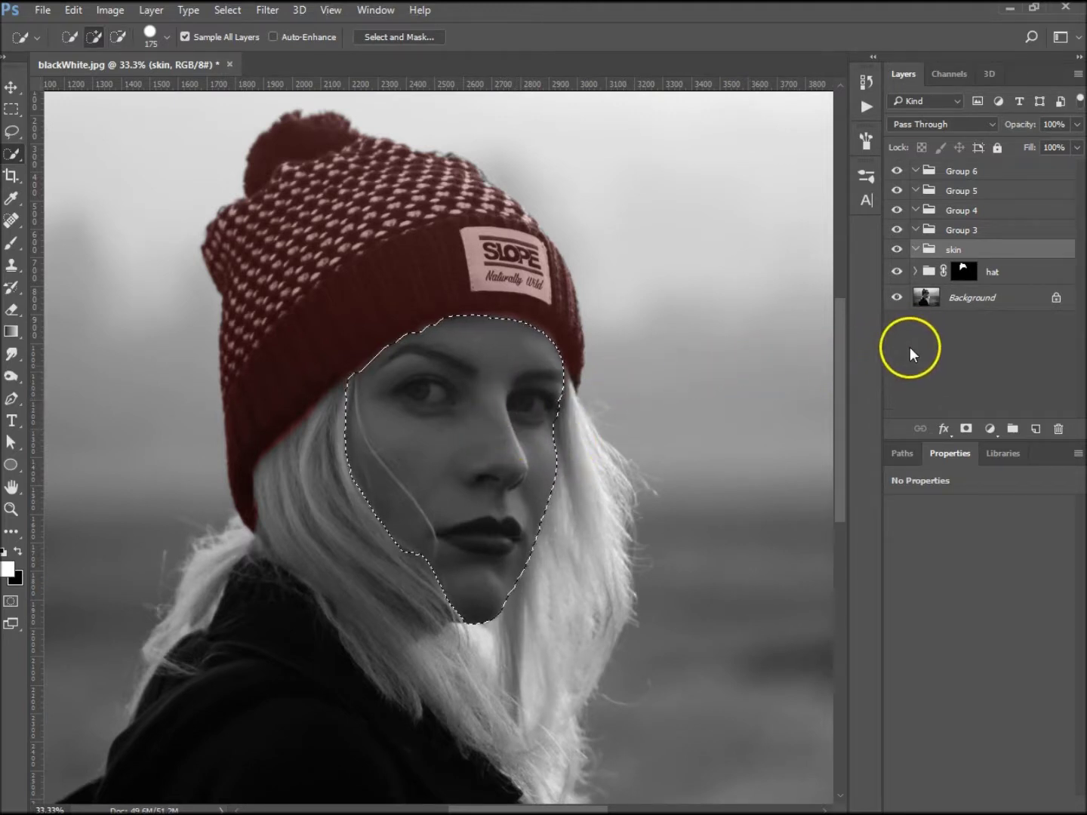
click(415, 36)
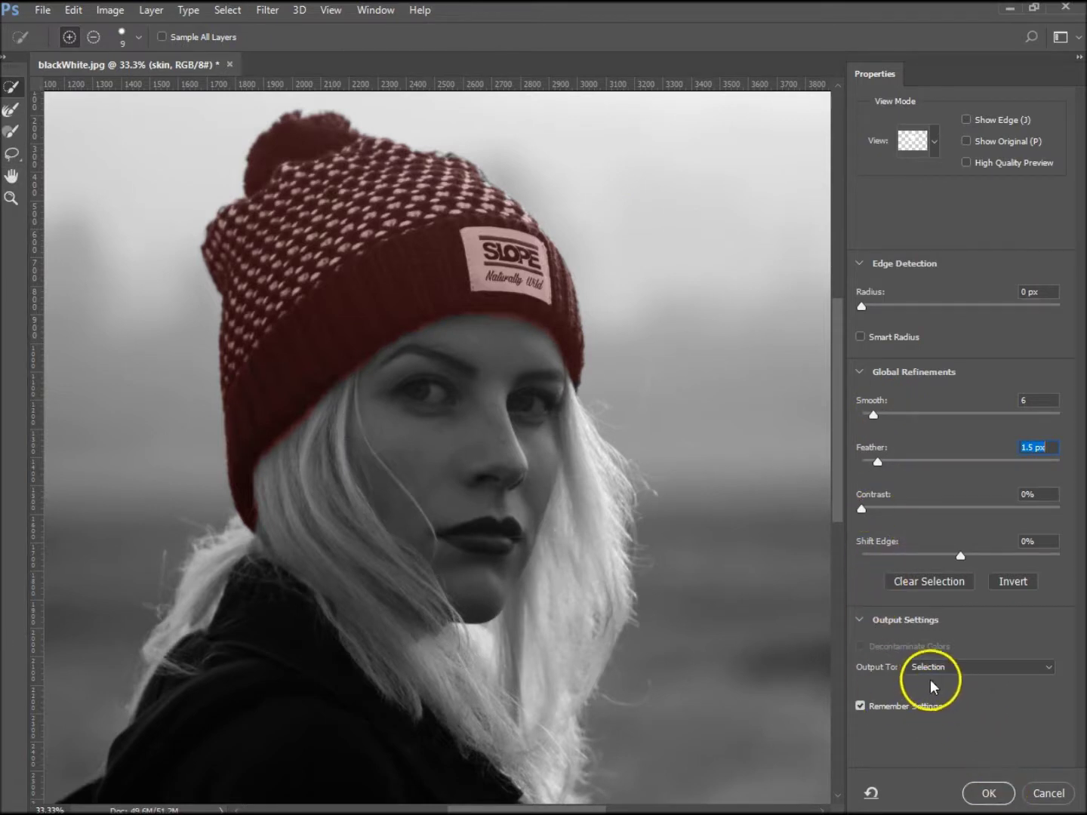
click(995, 792)
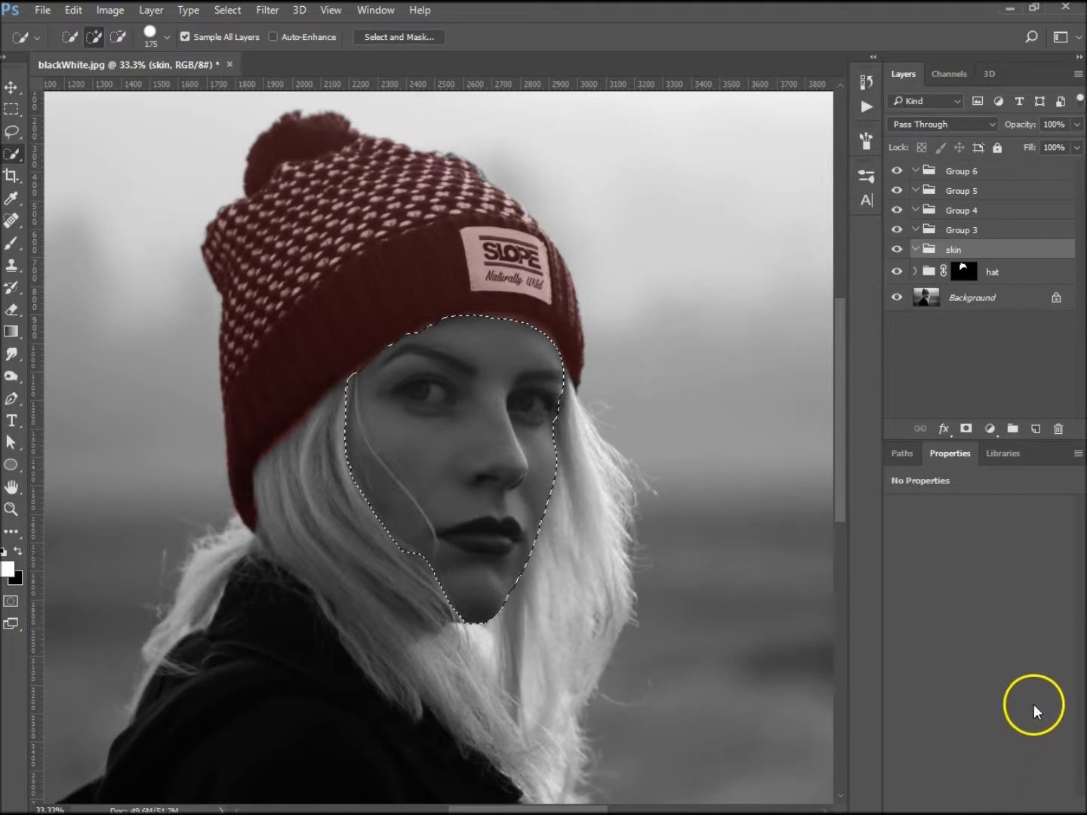
Step: Add a Solid Color fill layer in light peach #ffe0ca for the selected face inside the skin group
click(989, 429)
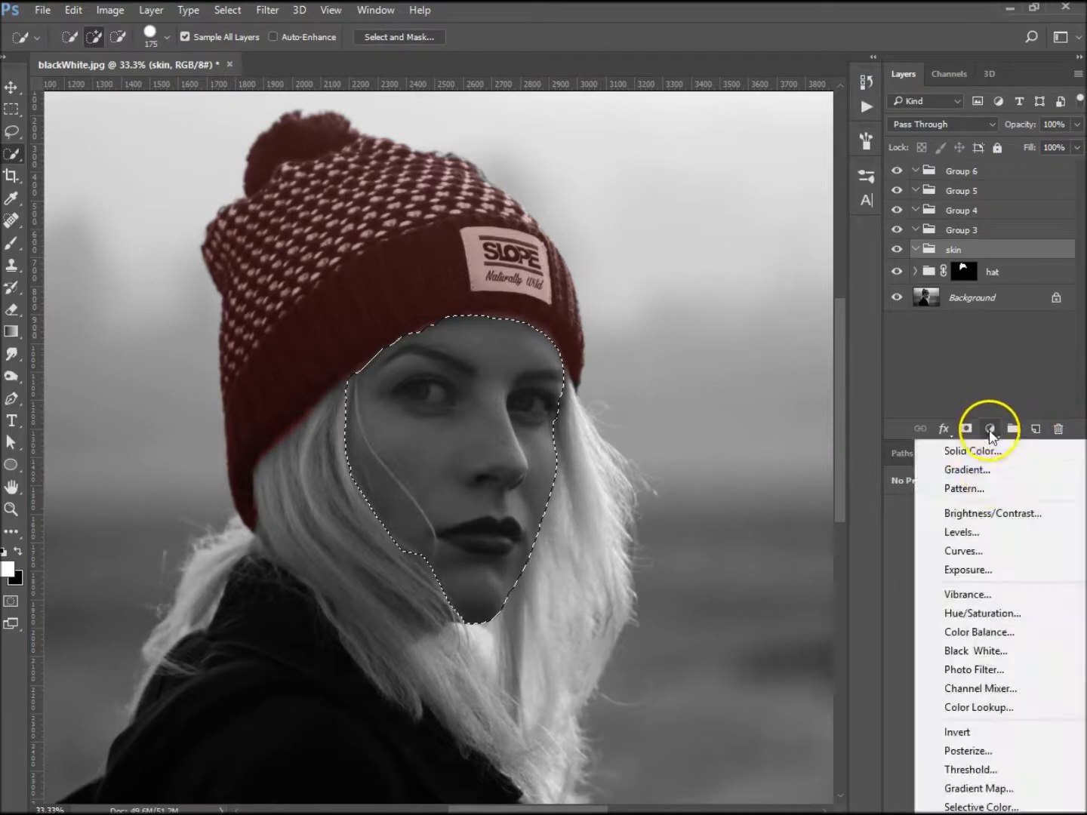
click(995, 457)
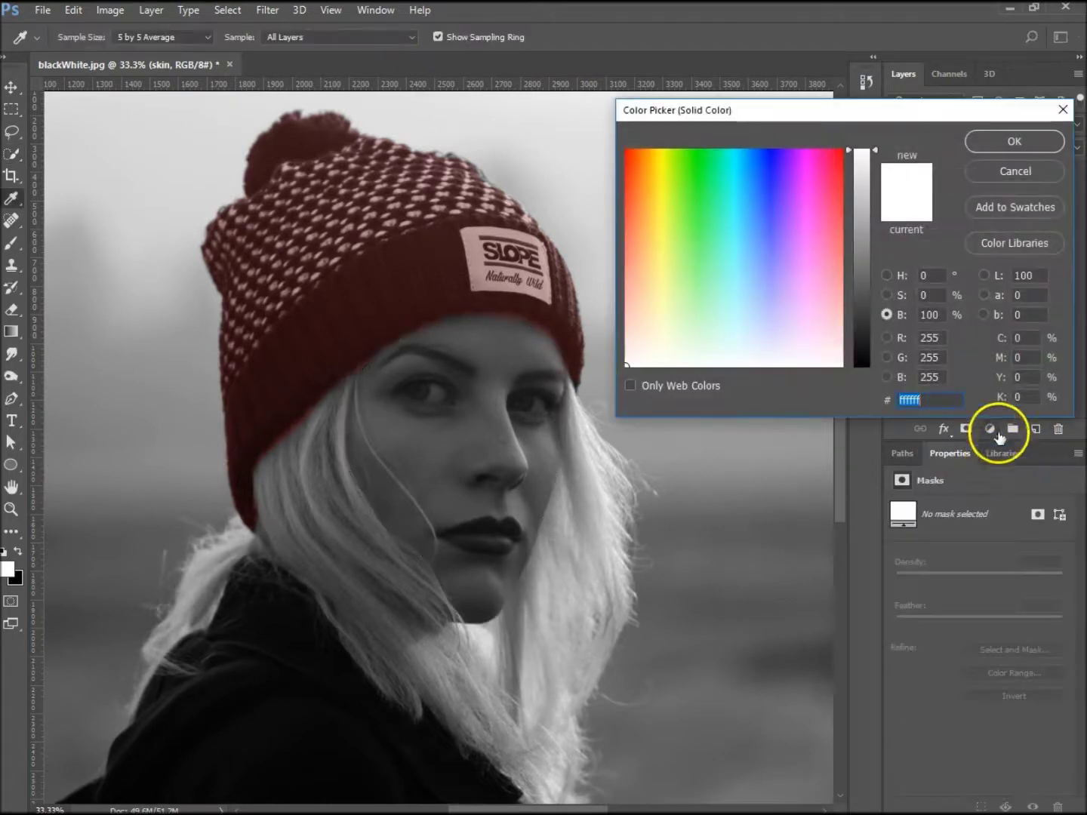
click(644, 310)
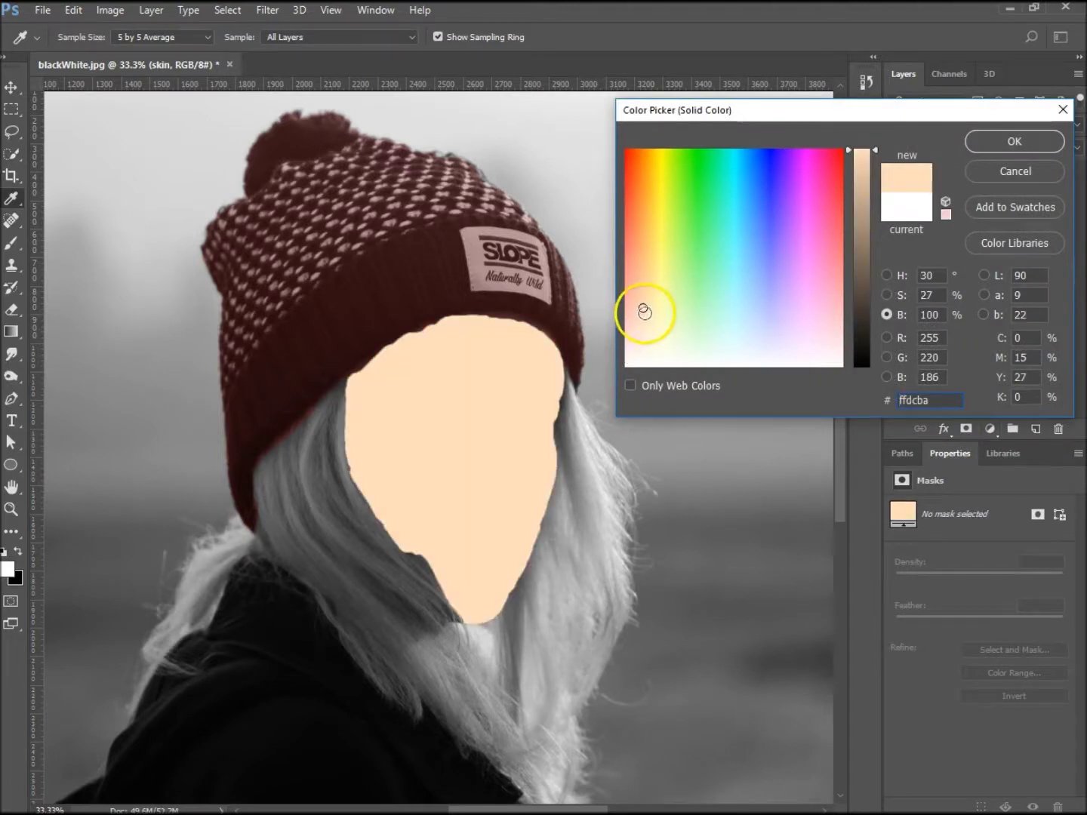
click(640, 324)
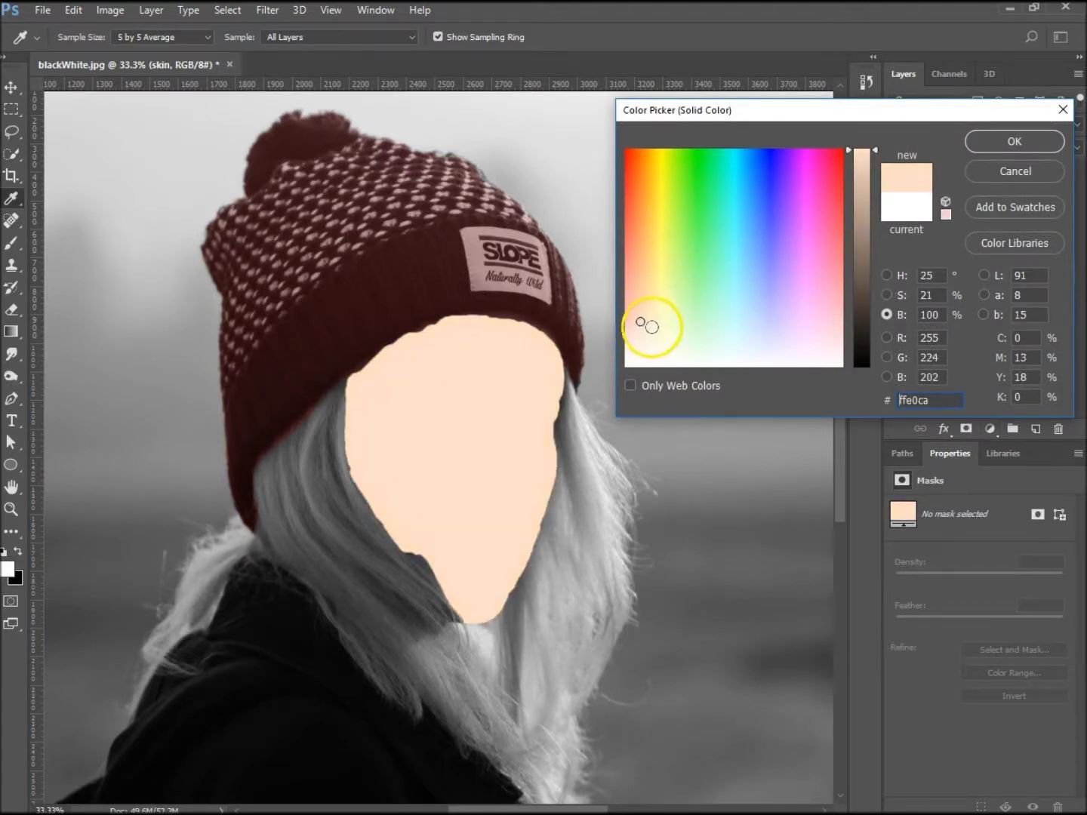
click(1011, 141)
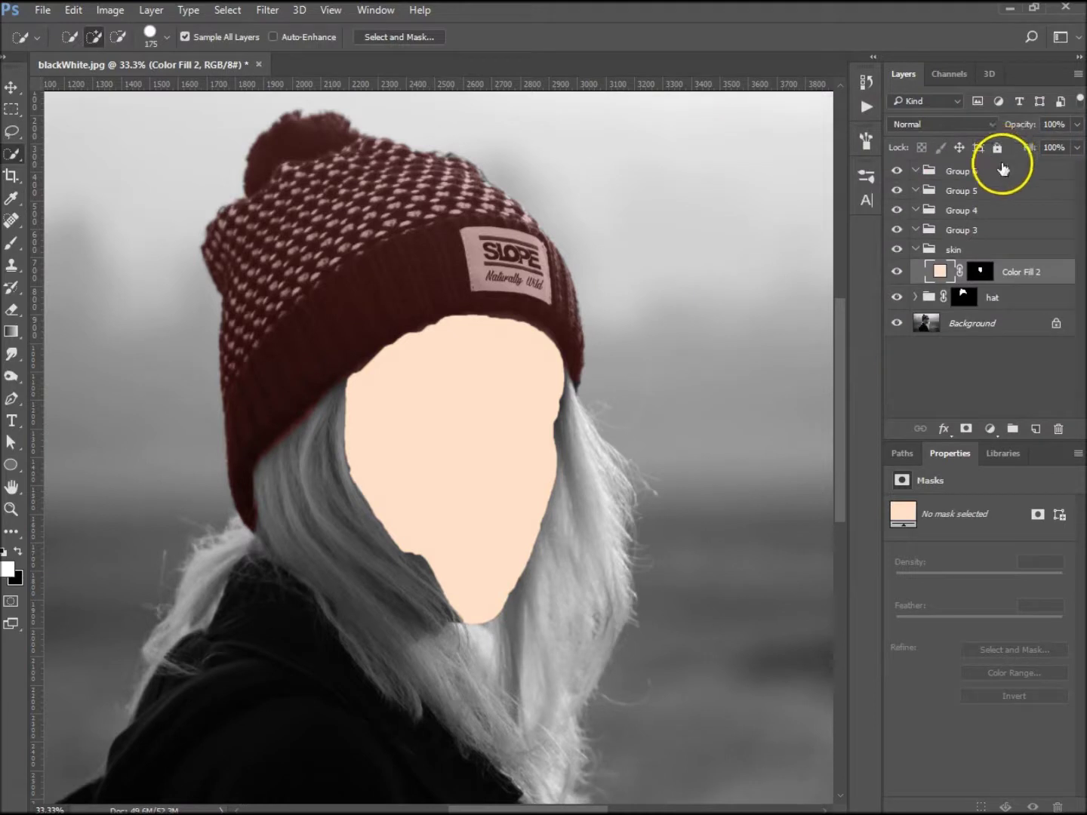
Step: Try the Color blend mode on the skin's color fill layer, and settle on Overlay at 38% opacity
click(993, 124)
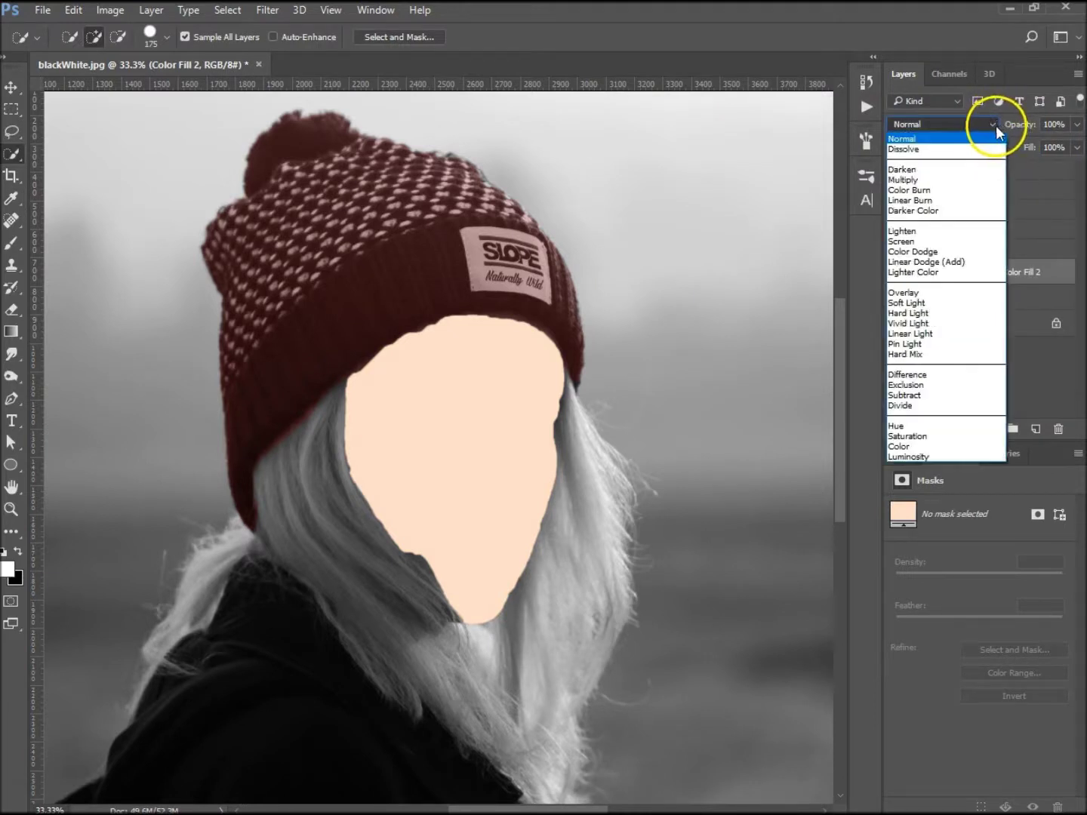
click(914, 446)
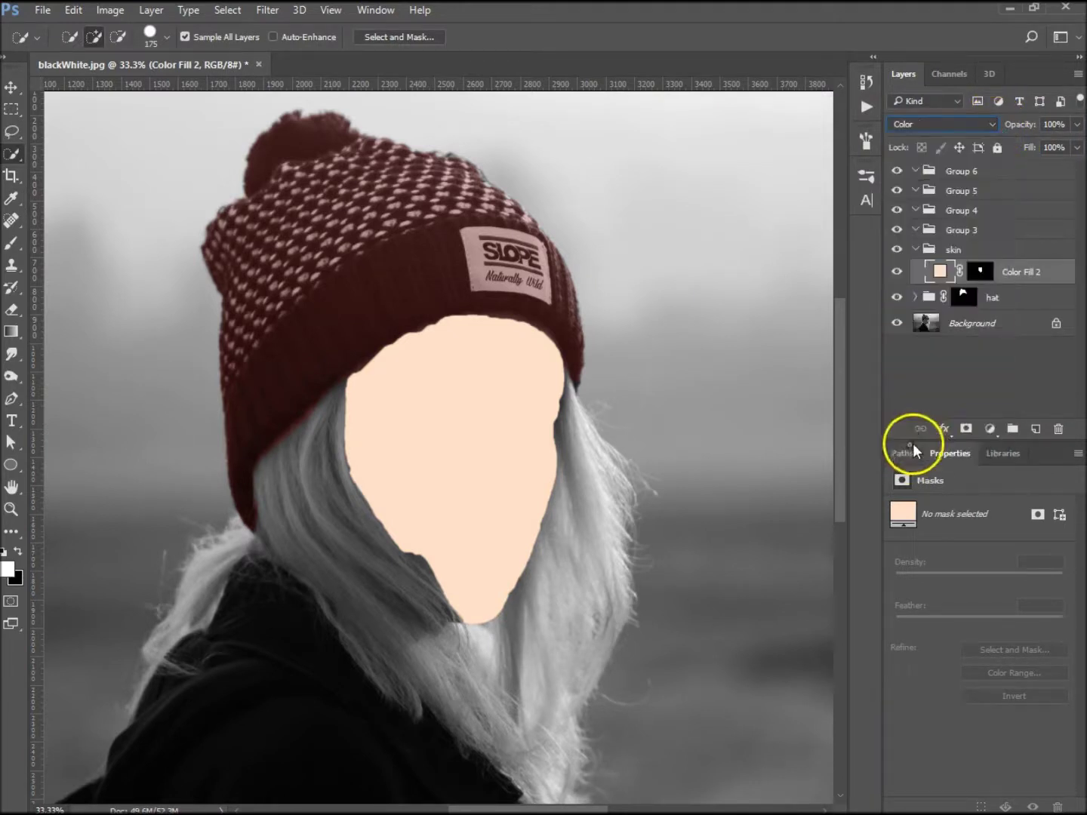
click(990, 124)
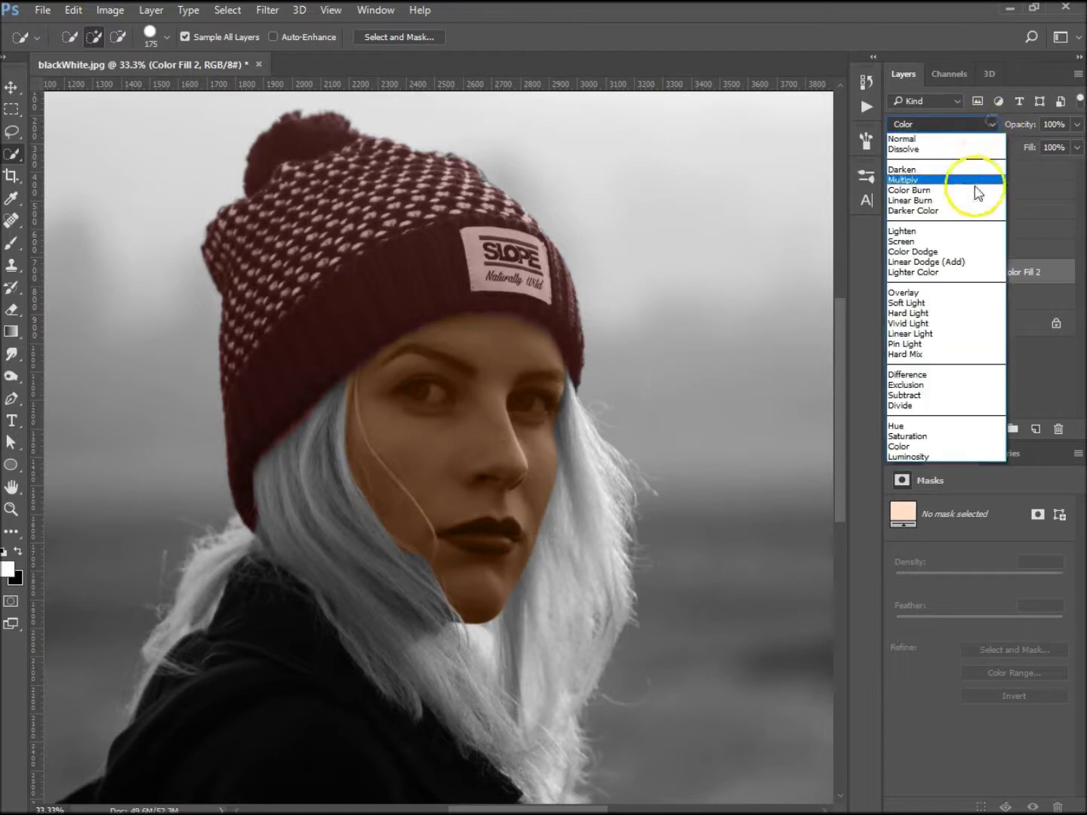
click(942, 287)
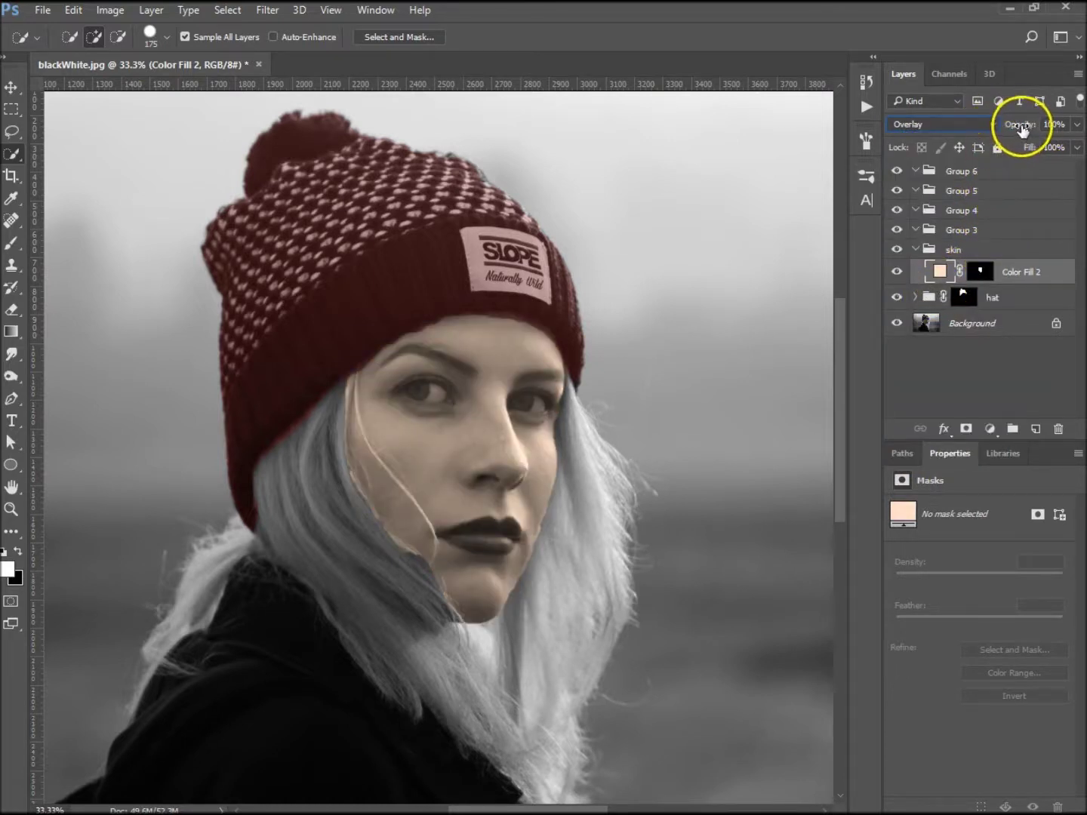
drag(1023, 126, 974, 128)
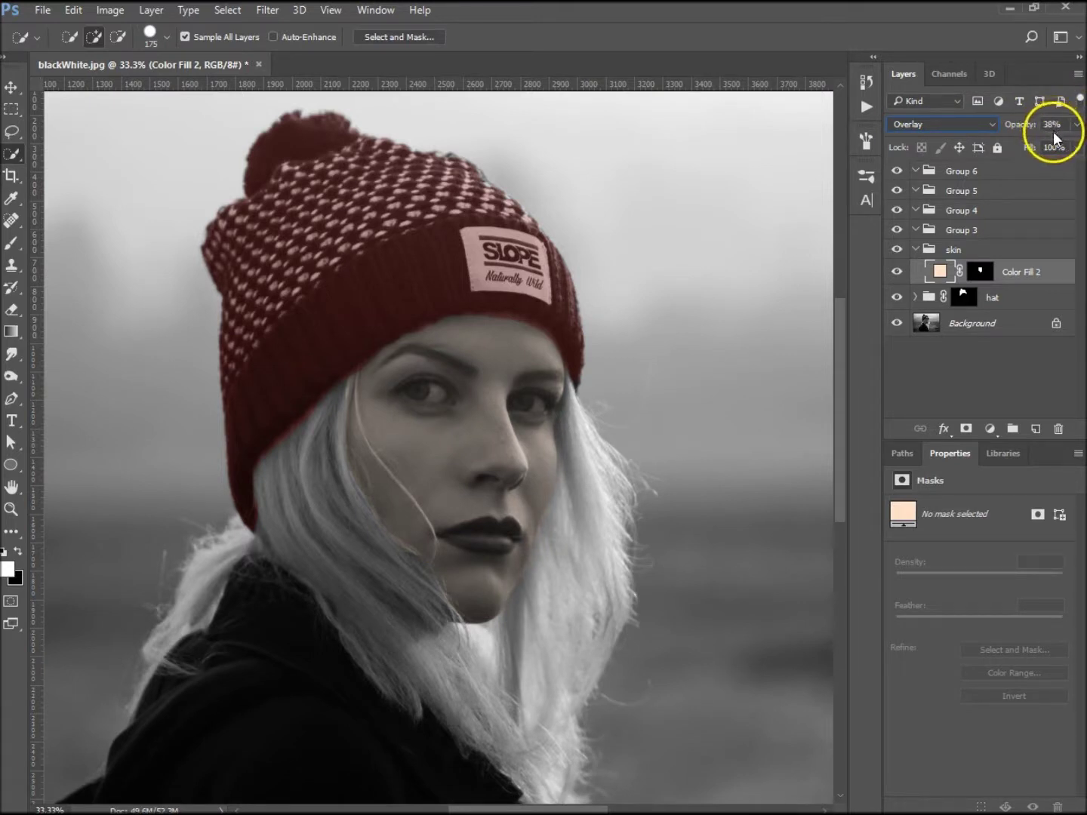
click(965, 363)
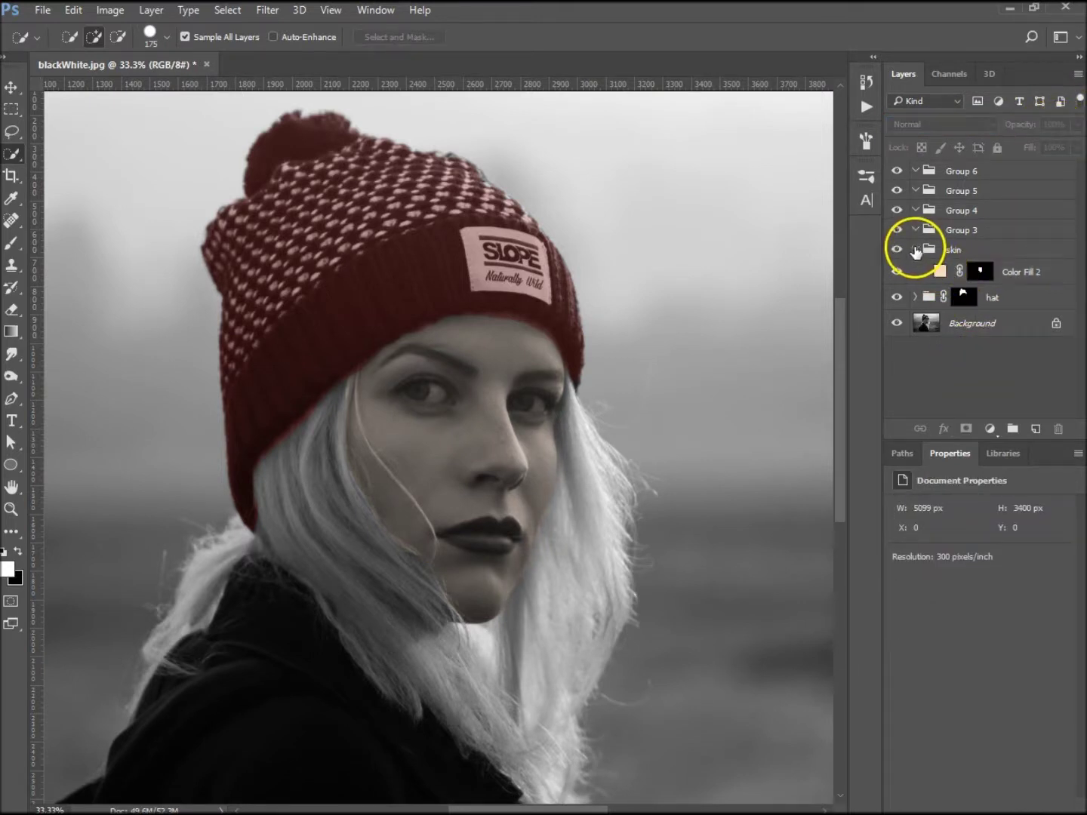
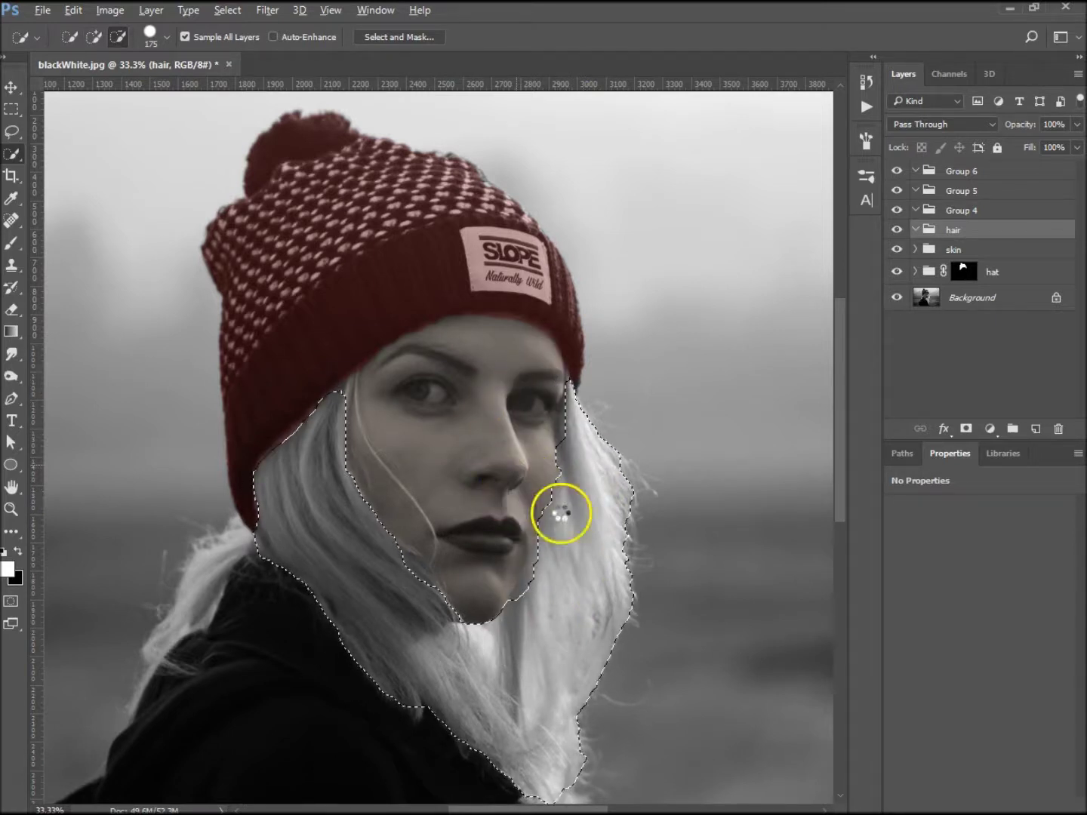
Step: Refine the hair selection to cover the lower ends, the hair behind the neck and beside the eye, reducing the brush size to 90
mouse_move(552, 576)
alt+mouse_down()
mouse_move(543, 607)
mouse_move(553, 580)
mouse_move(594, 552)
mouse_move(574, 590)
mouse_move(555, 495)
mouse_move(516, 400)
alt+mouse_up()
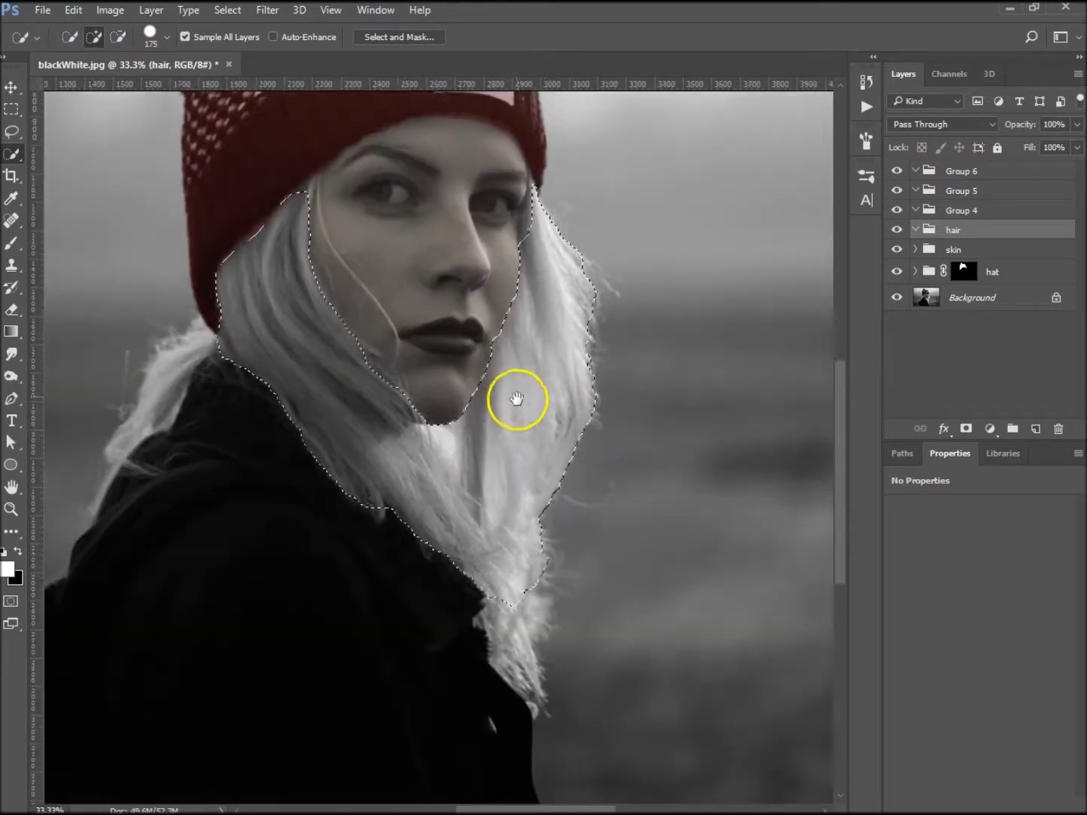
drag(512, 606, 514, 638)
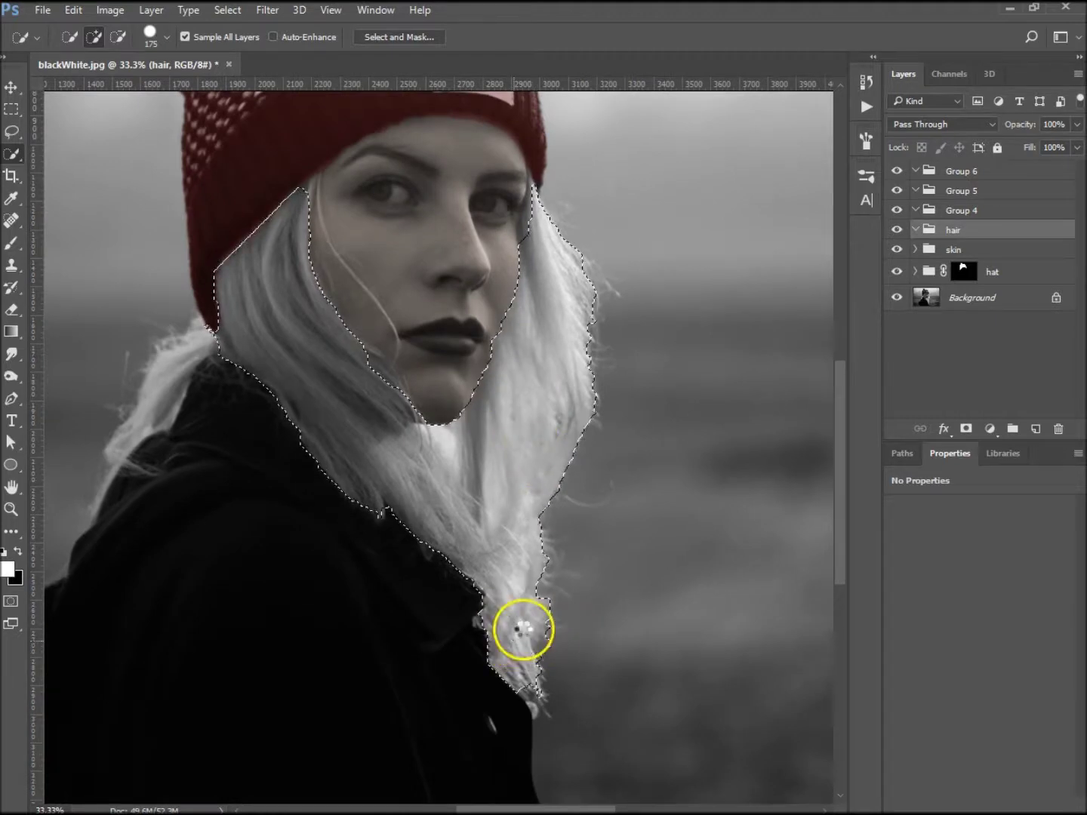
mouse_move(261, 364)
mouse_down()
mouse_move(226, 357)
mouse_move(236, 351)
mouse_up()
key(bracketleft)
key(bracketleft)
key(bracketleft)
key(bracketleft)
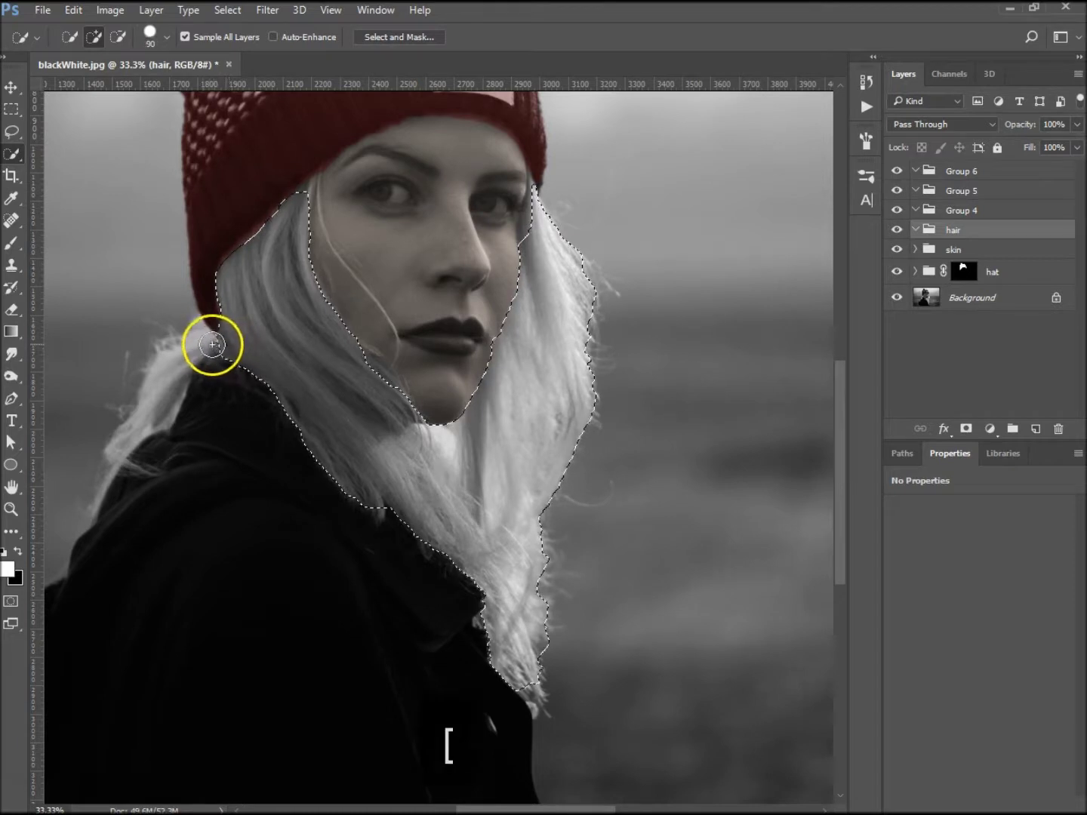
mouse_move(201, 341)
mouse_down()
mouse_move(170, 369)
mouse_move(184, 374)
mouse_move(241, 347)
mouse_up()
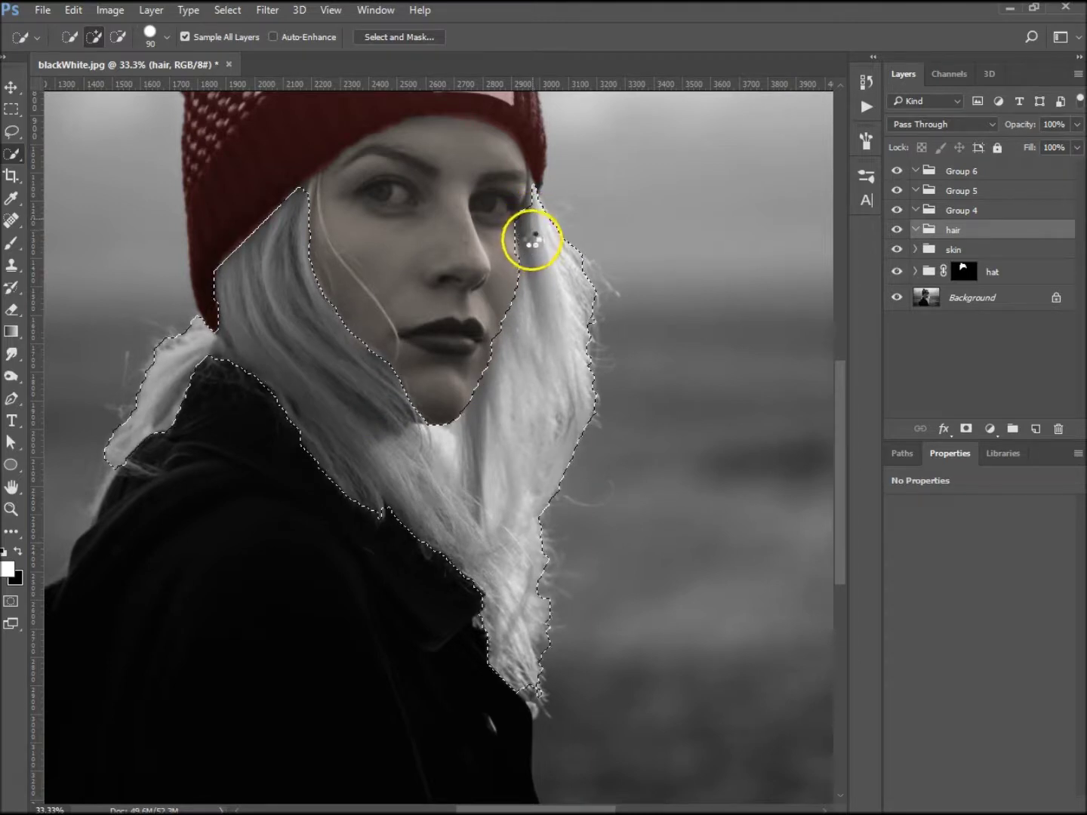
drag(535, 211, 540, 257)
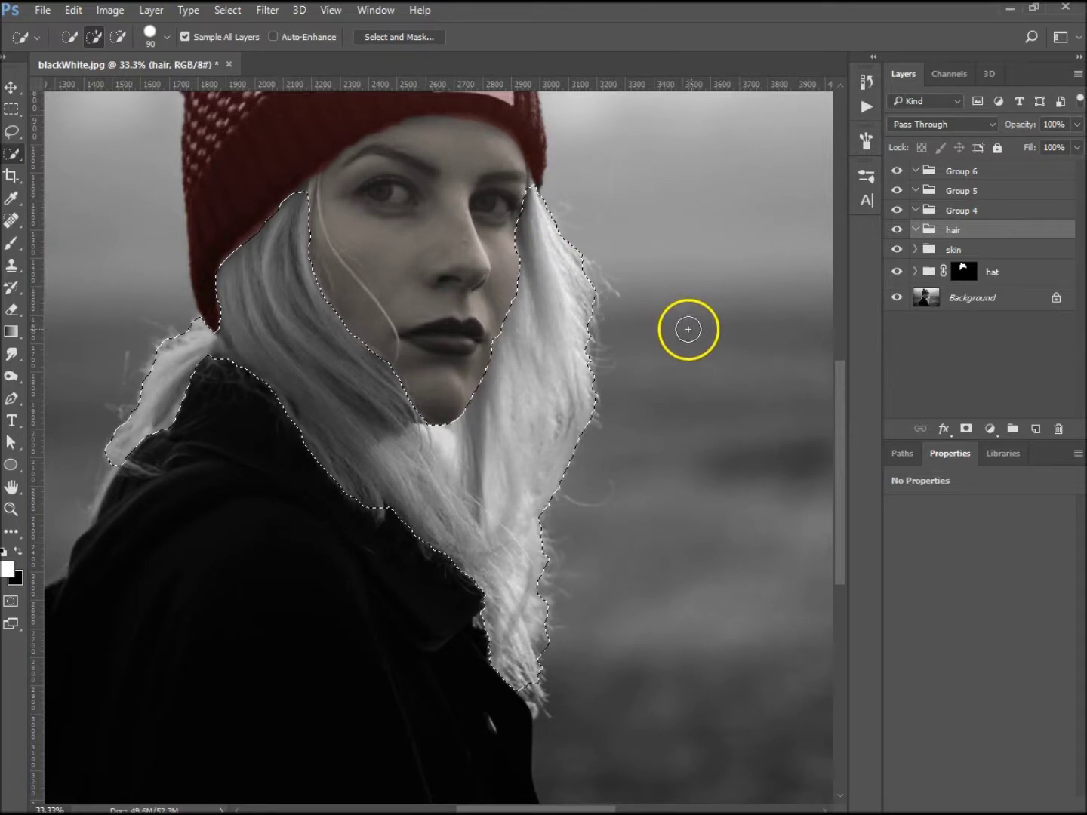
Step: Mask the hair group with the selection and add a Solid Color fill layer in pale yellow #ffffd7 inside it
key(ctrl)
key(ctrl+0)
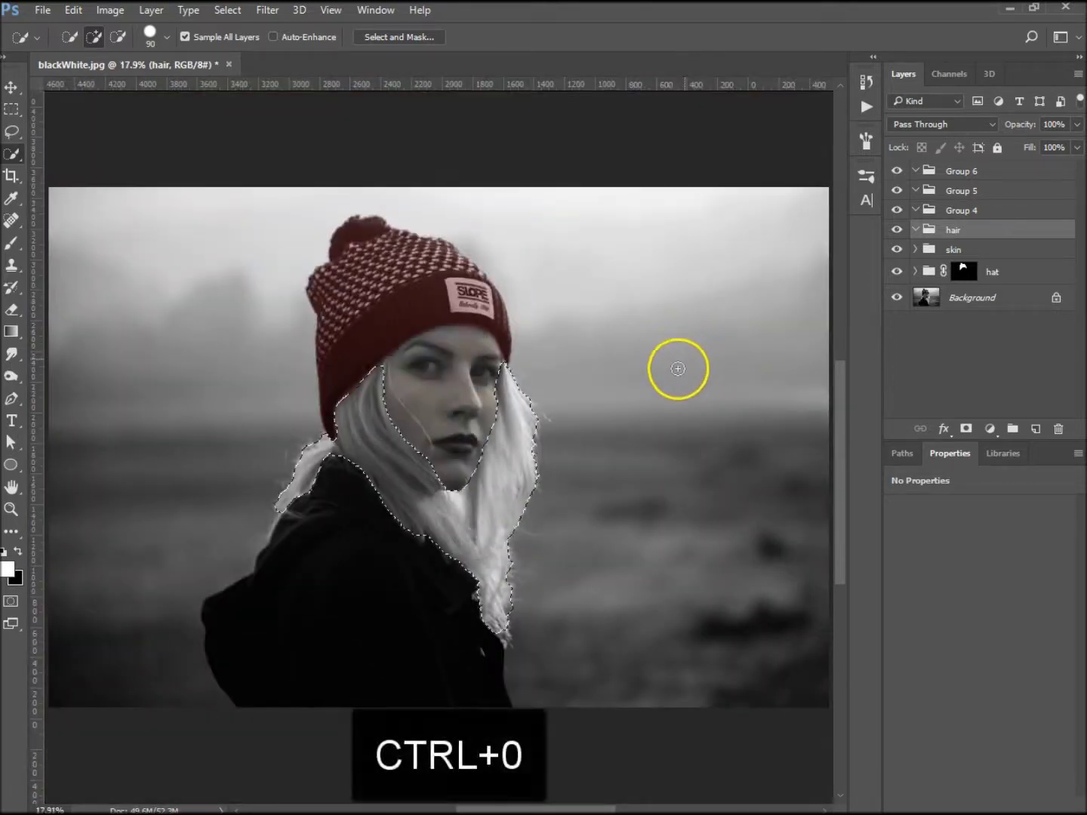
click(967, 429)
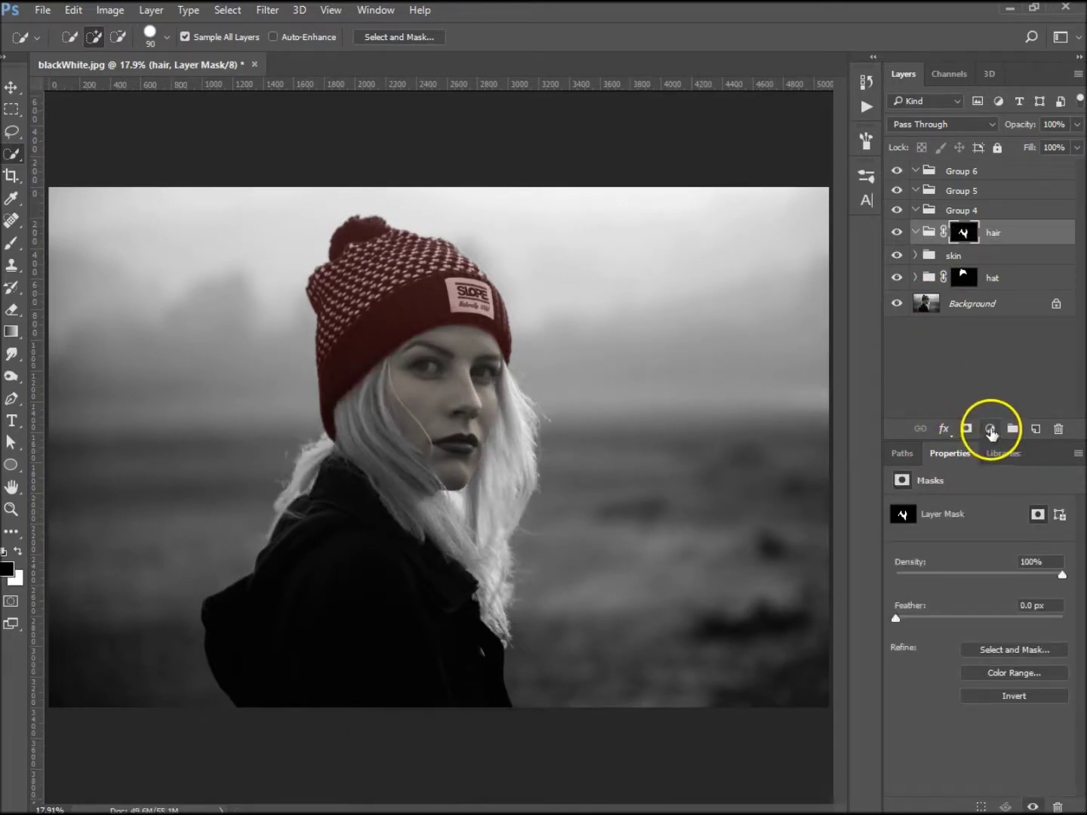
click(989, 429)
click(919, 447)
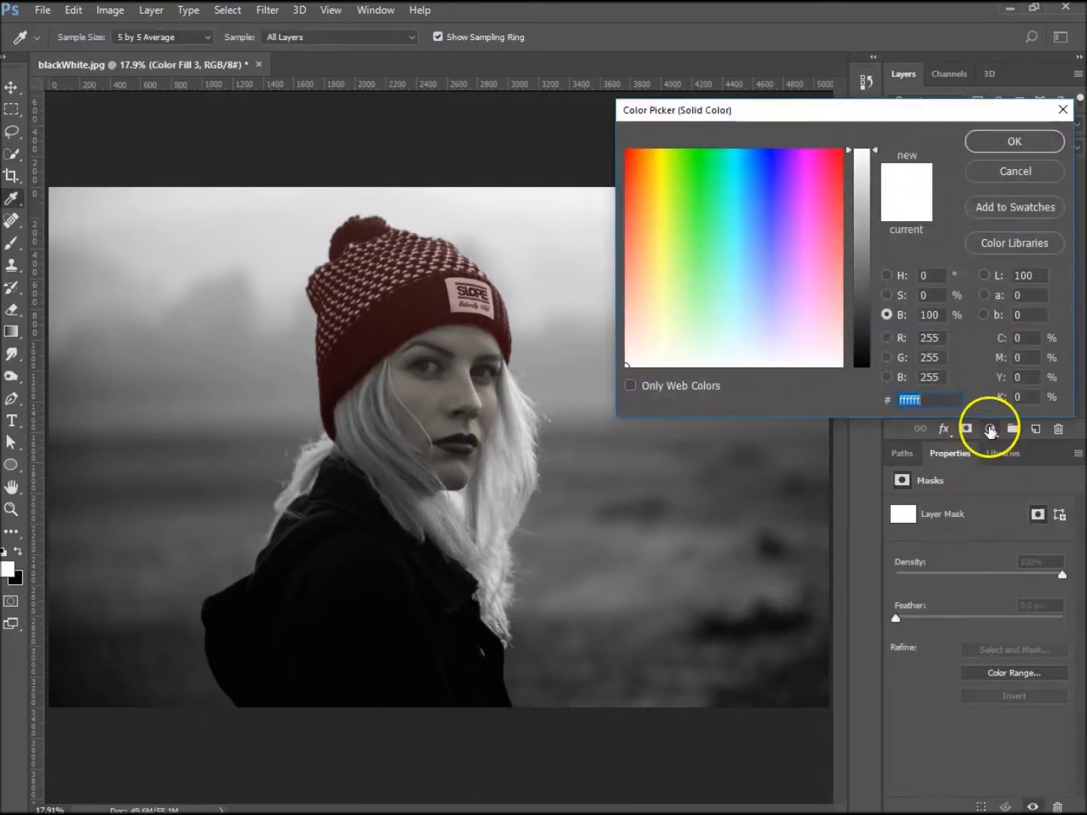
click(663, 326)
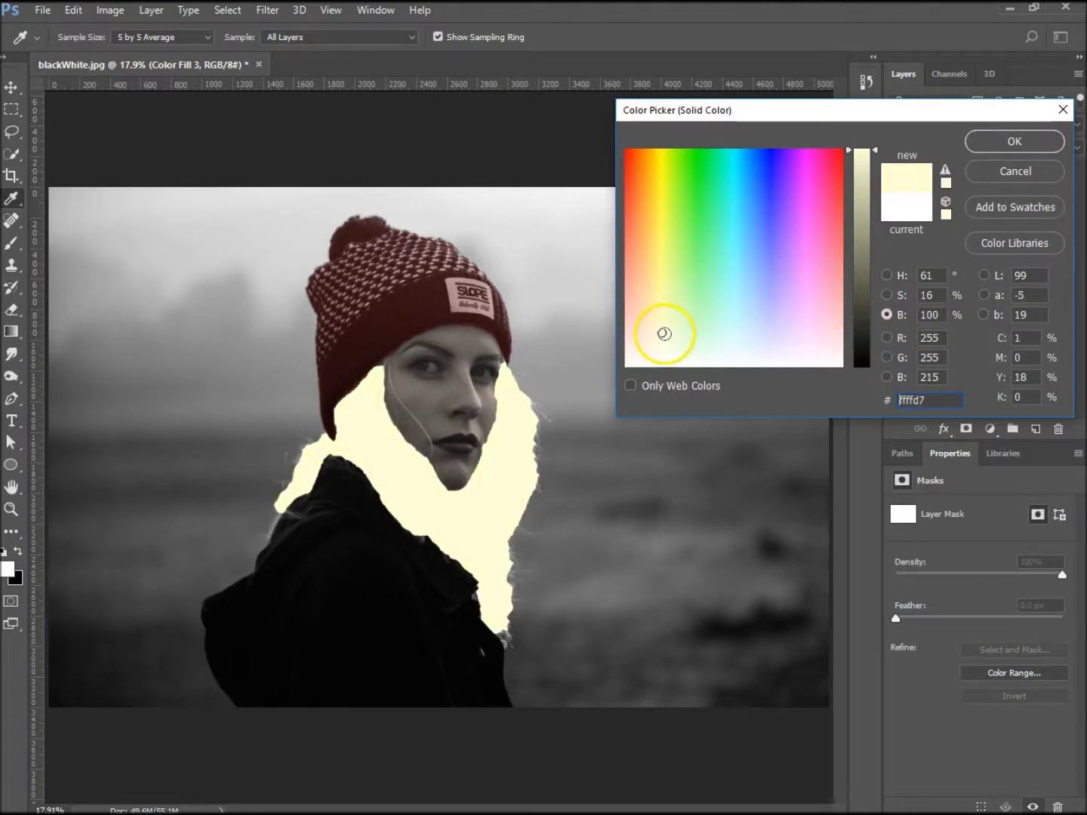
click(1018, 141)
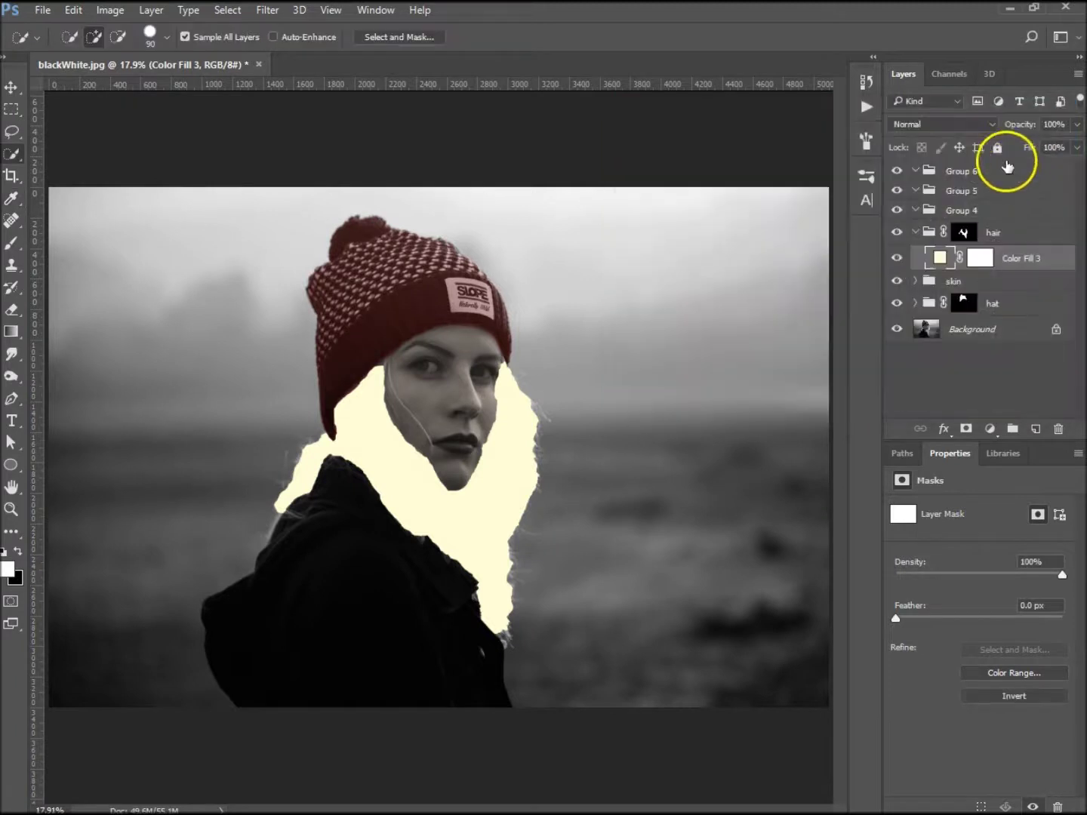
Step: Try the Overlay blend mode on the hair's color fill layer, and settle on Color at 23% opacity
click(993, 125)
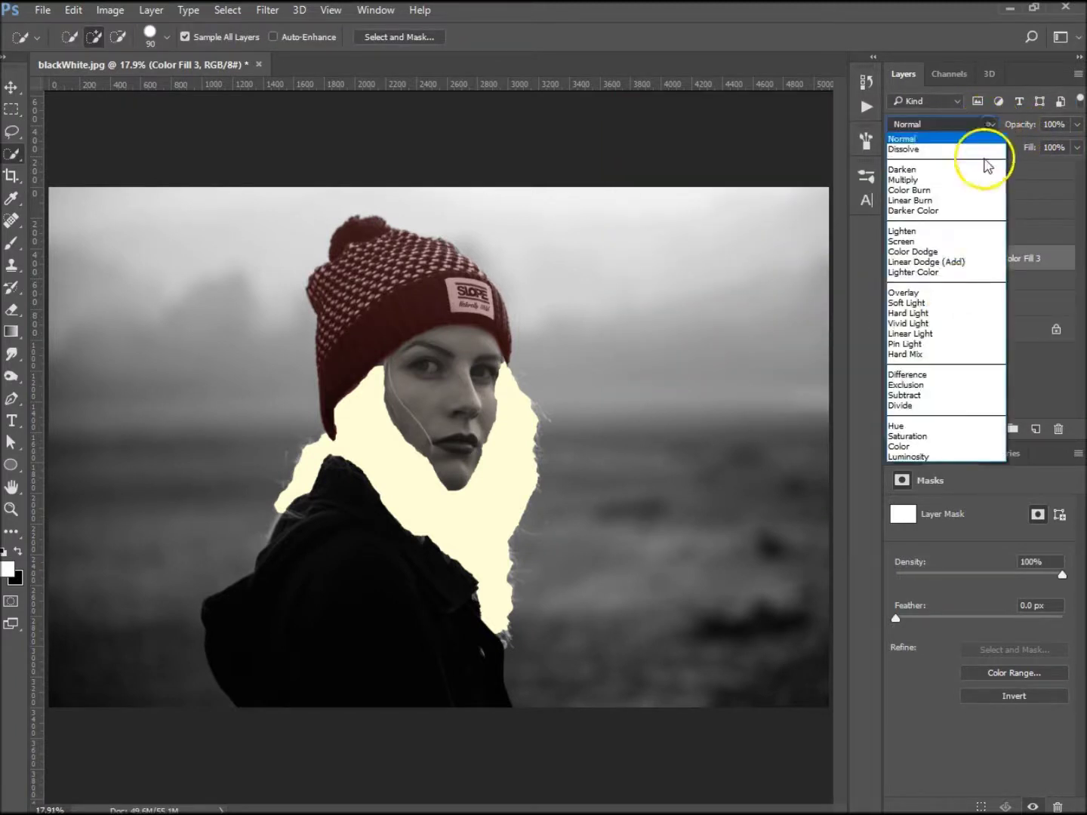
click(909, 446)
click(994, 126)
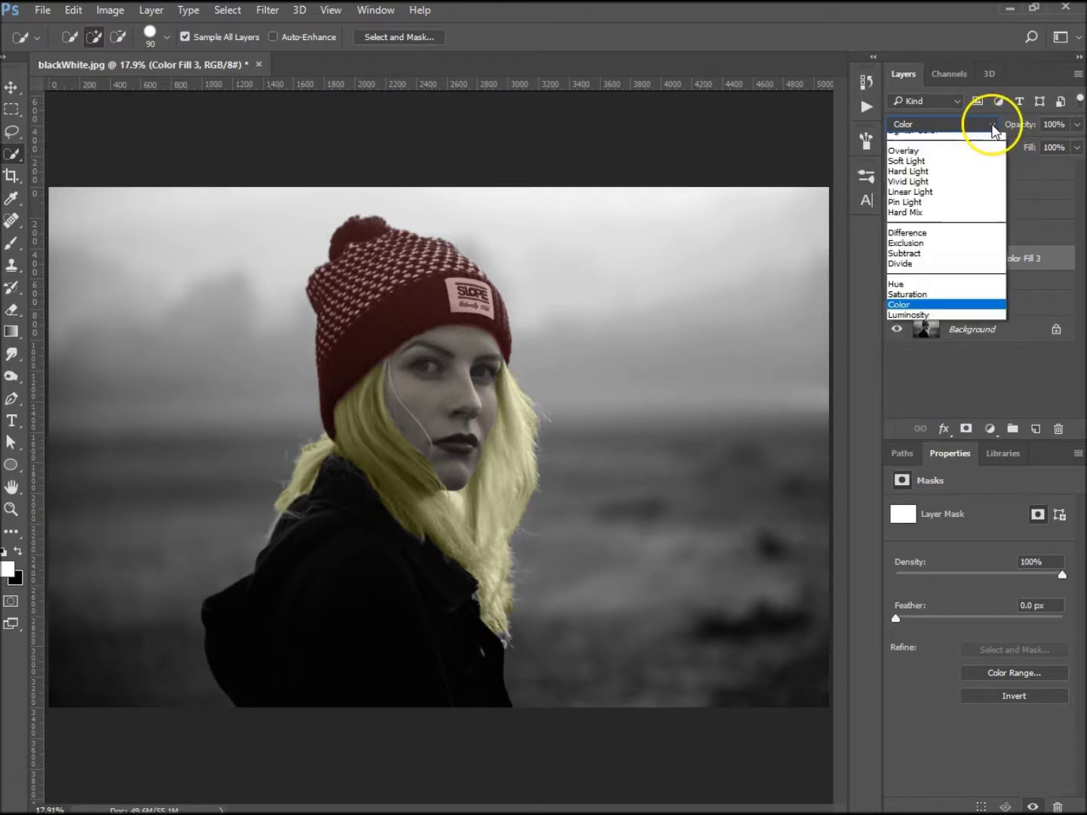
click(929, 281)
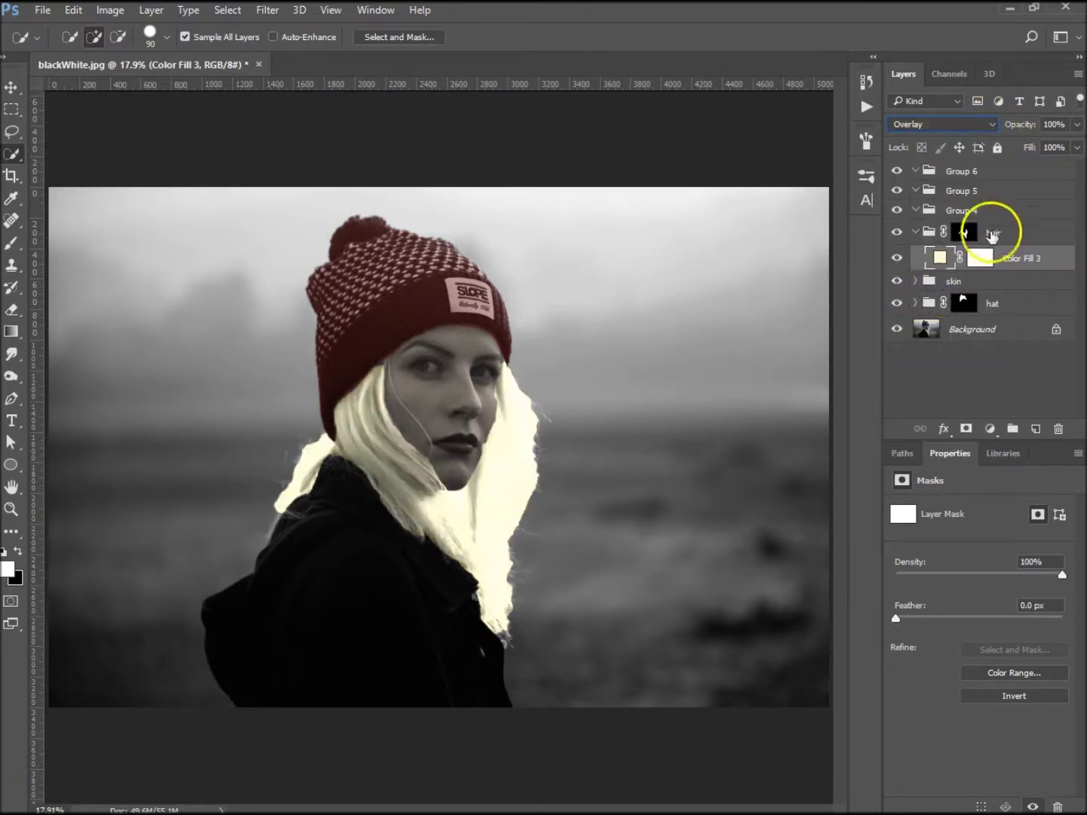
click(993, 124)
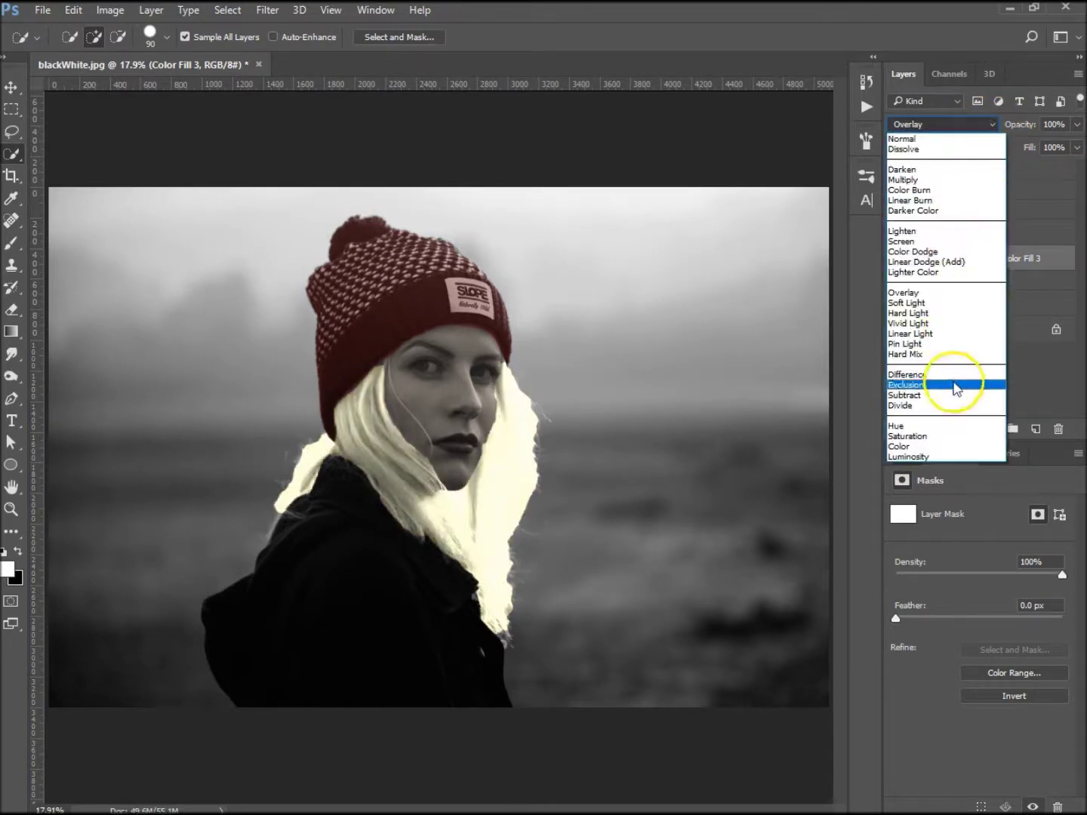
click(913, 446)
drag(1024, 124, 968, 128)
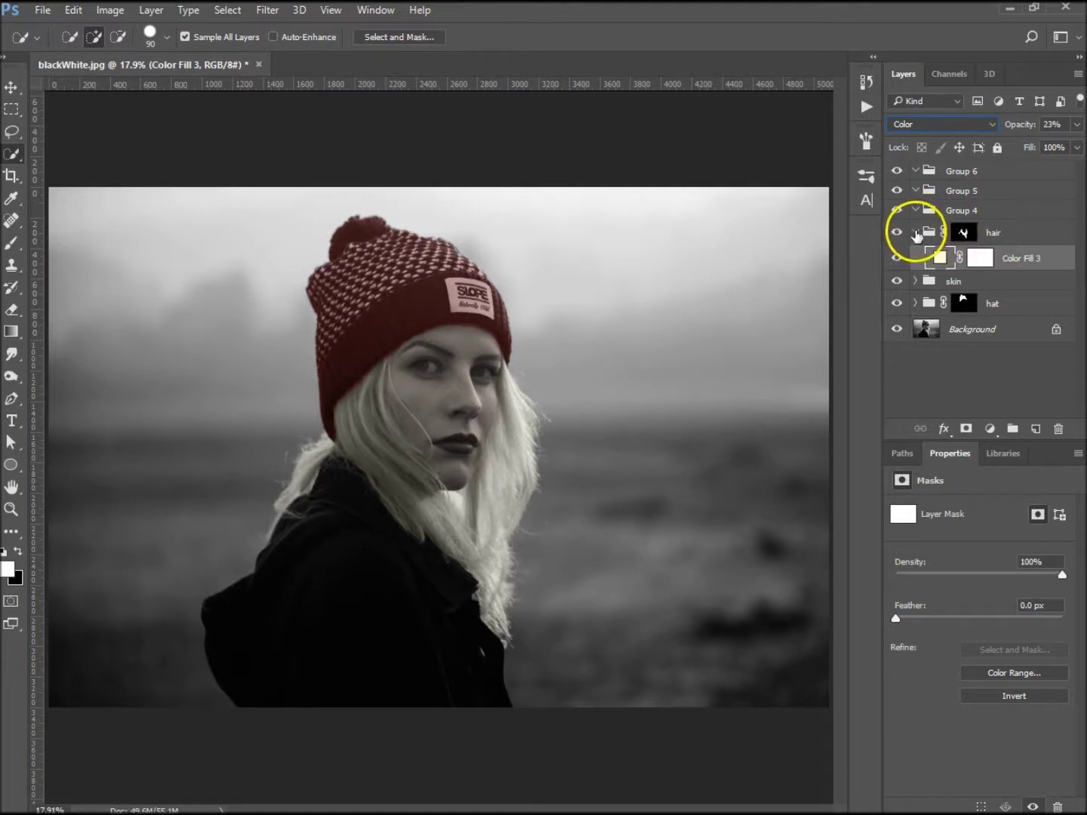
Step: Collapse the hair group and rename Group 4 as lips
click(914, 232)
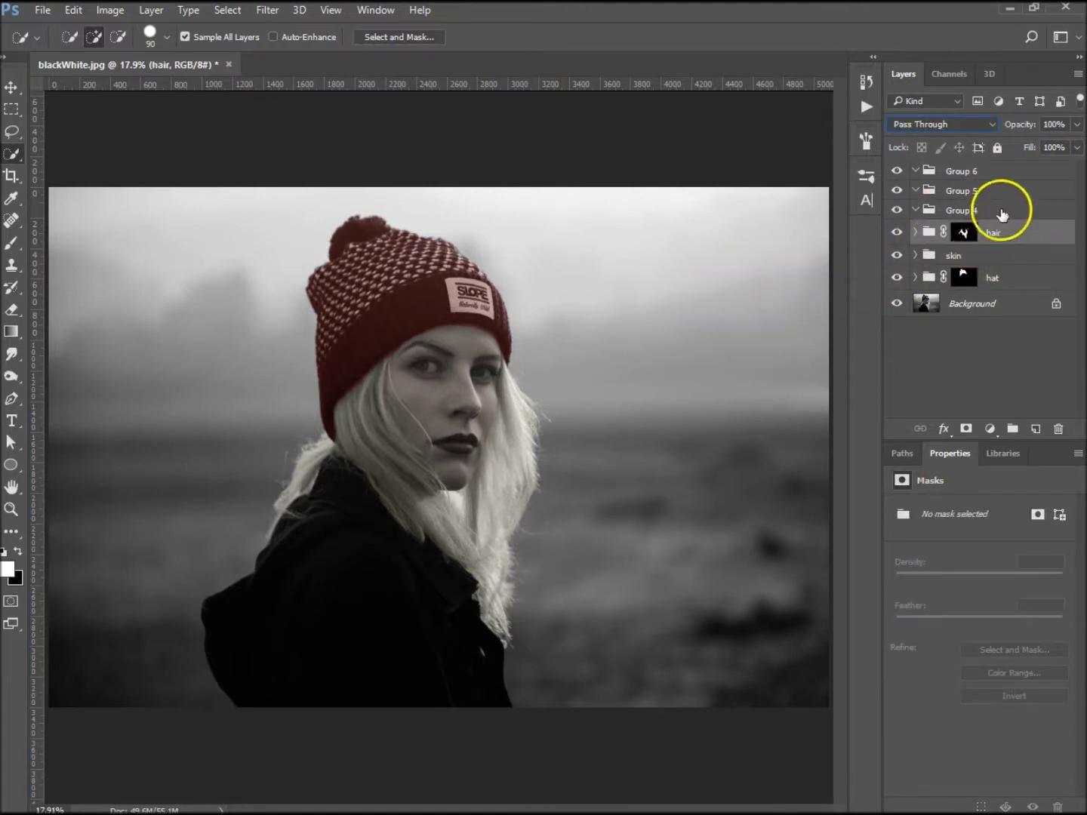
click(940, 210)
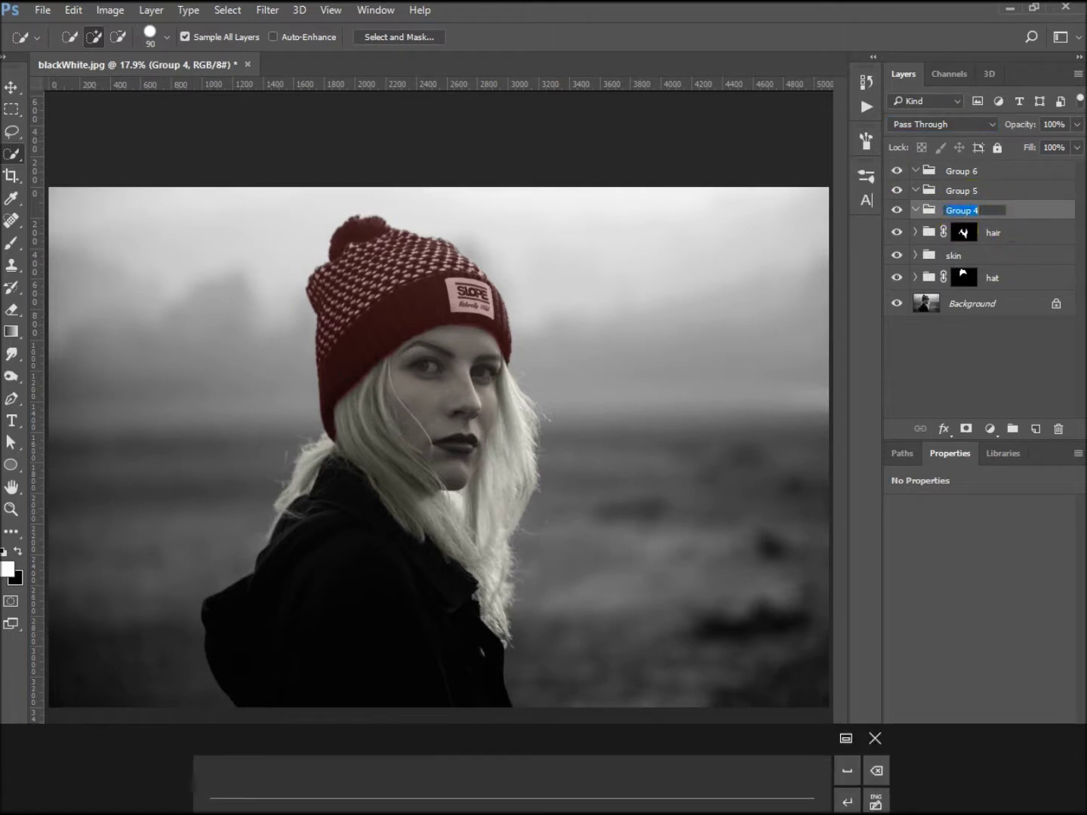
text(lips)
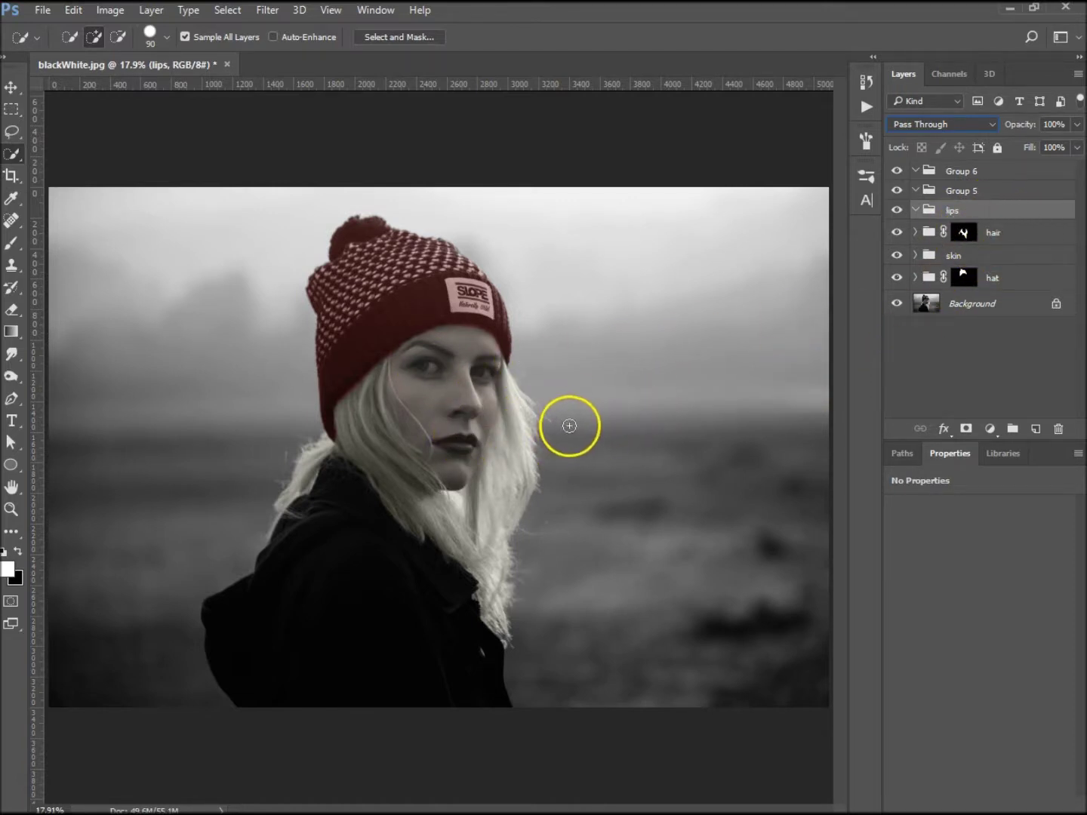
Step: Select the upper and lower lips with the Quick Selection tool at brush size 50, working on the Background layer
key(ctrl+equal)
key(ctrl+equal)
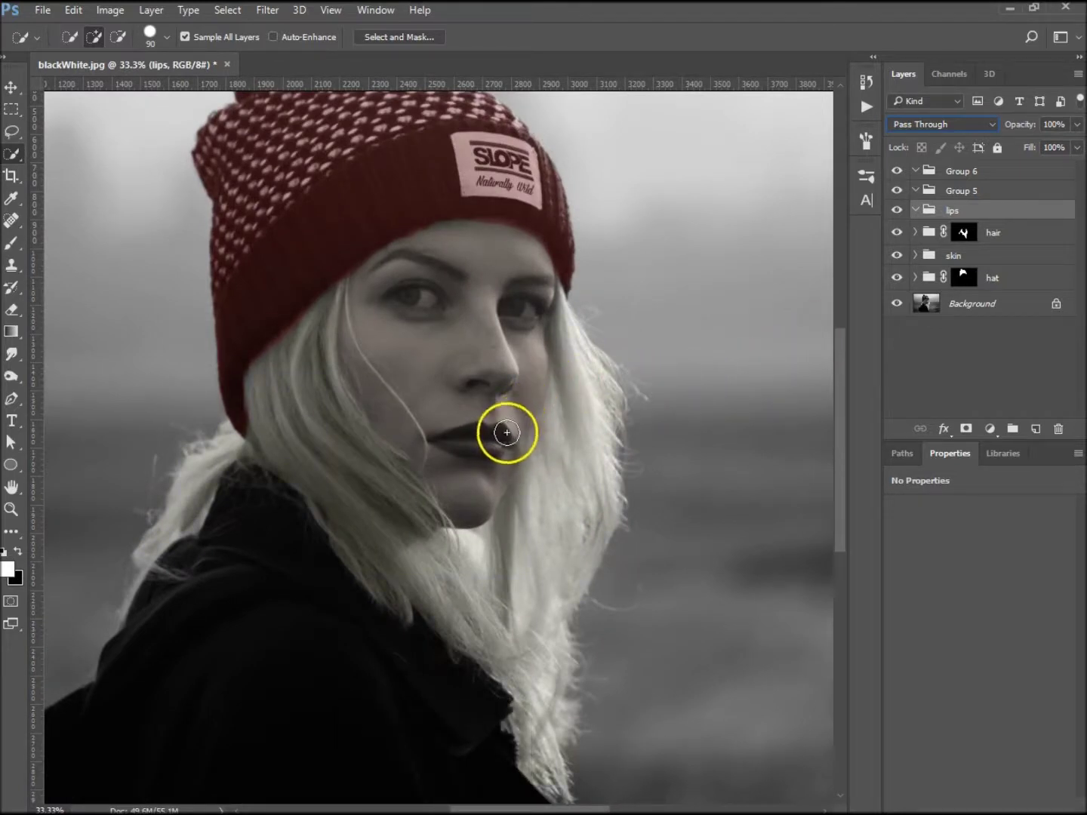
key(bracketleft)
key(bracketleft)
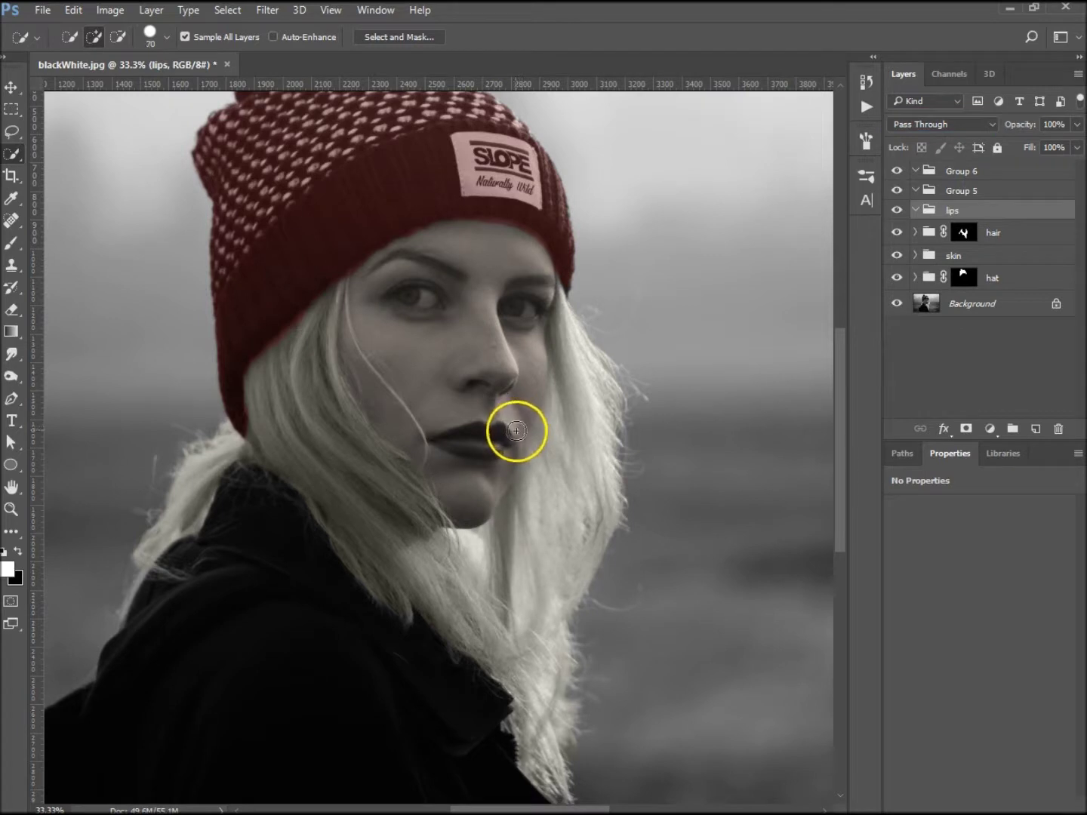
key(bracketleft)
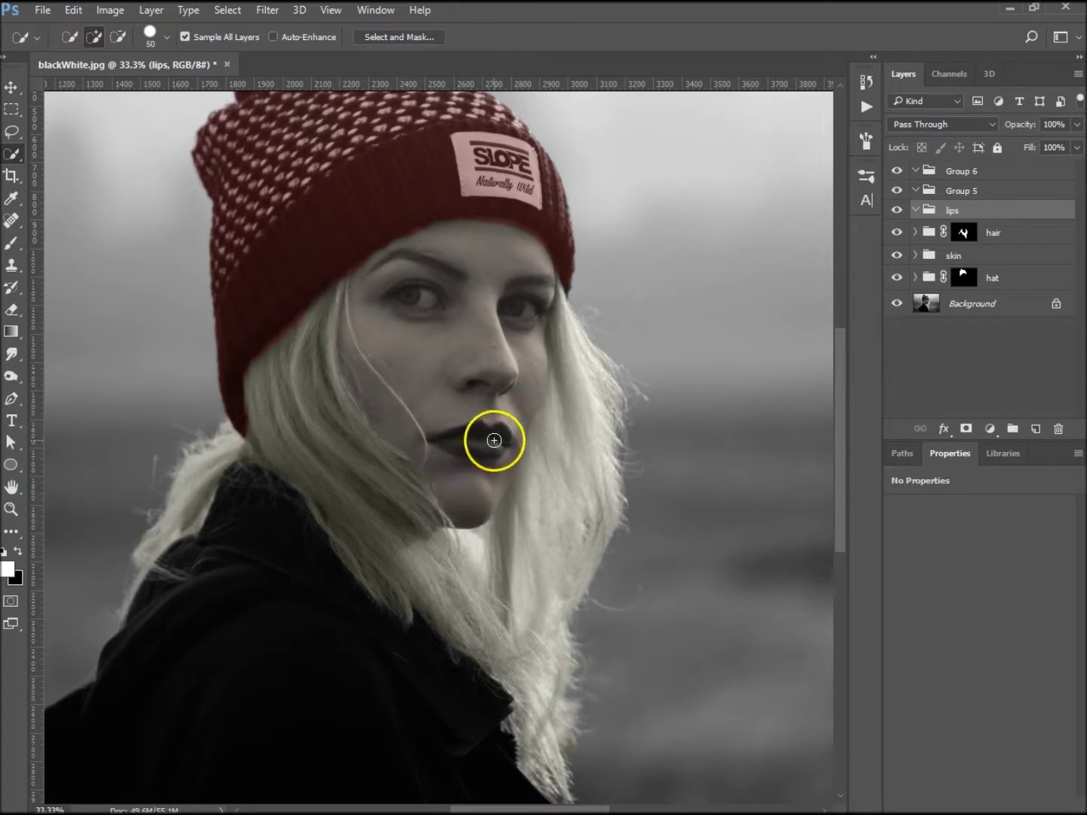
click(471, 439)
click(974, 306)
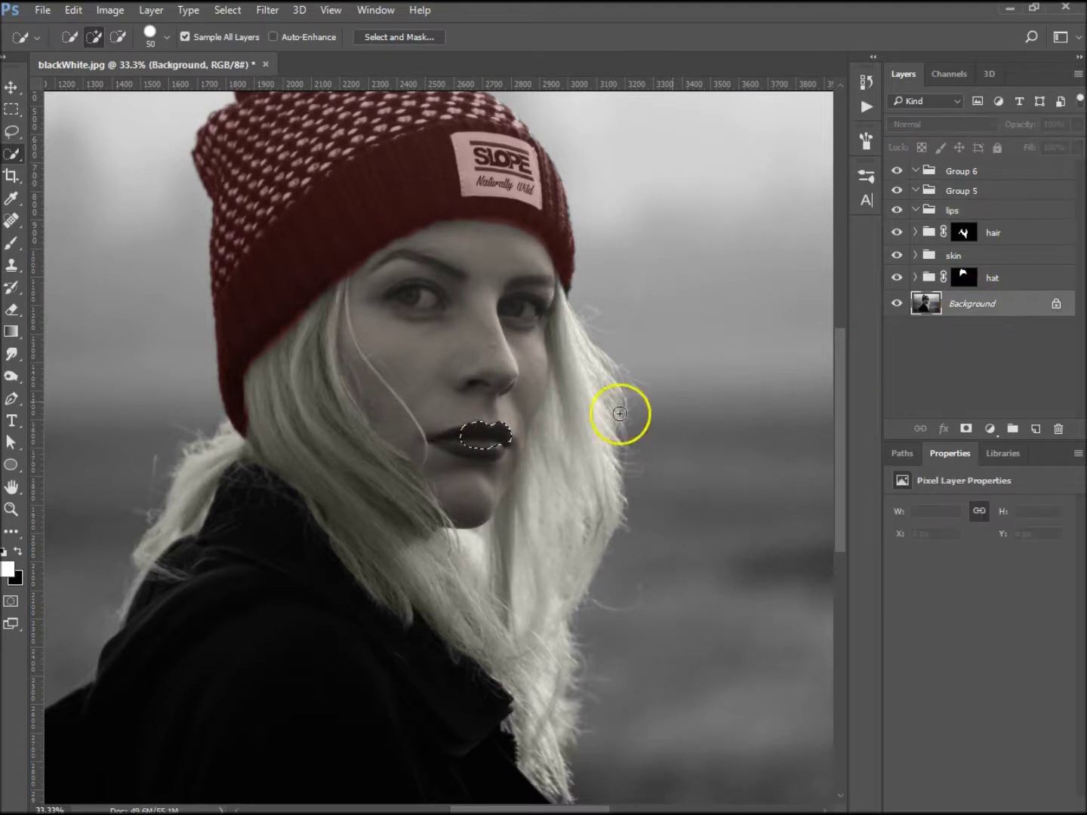
click(456, 439)
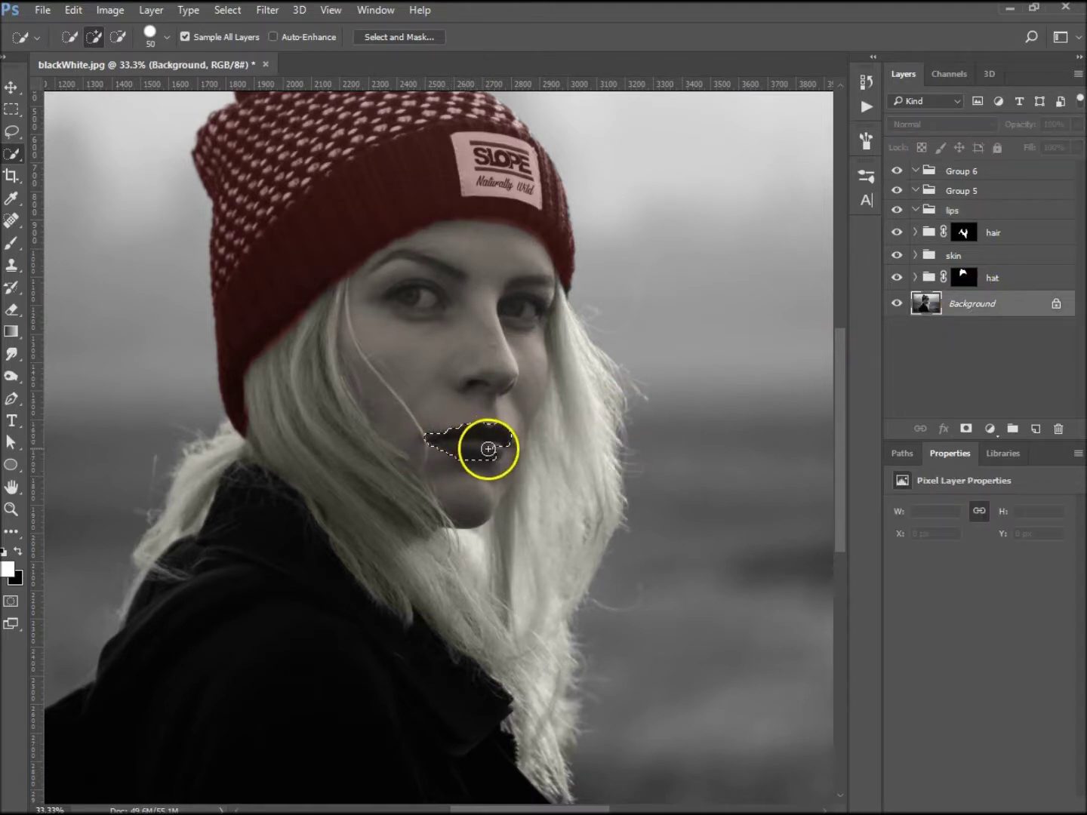
mouse_move(499, 446)
mouse_down()
mouse_move(468, 461)
mouse_move(498, 475)
mouse_move(504, 465)
mouse_up()
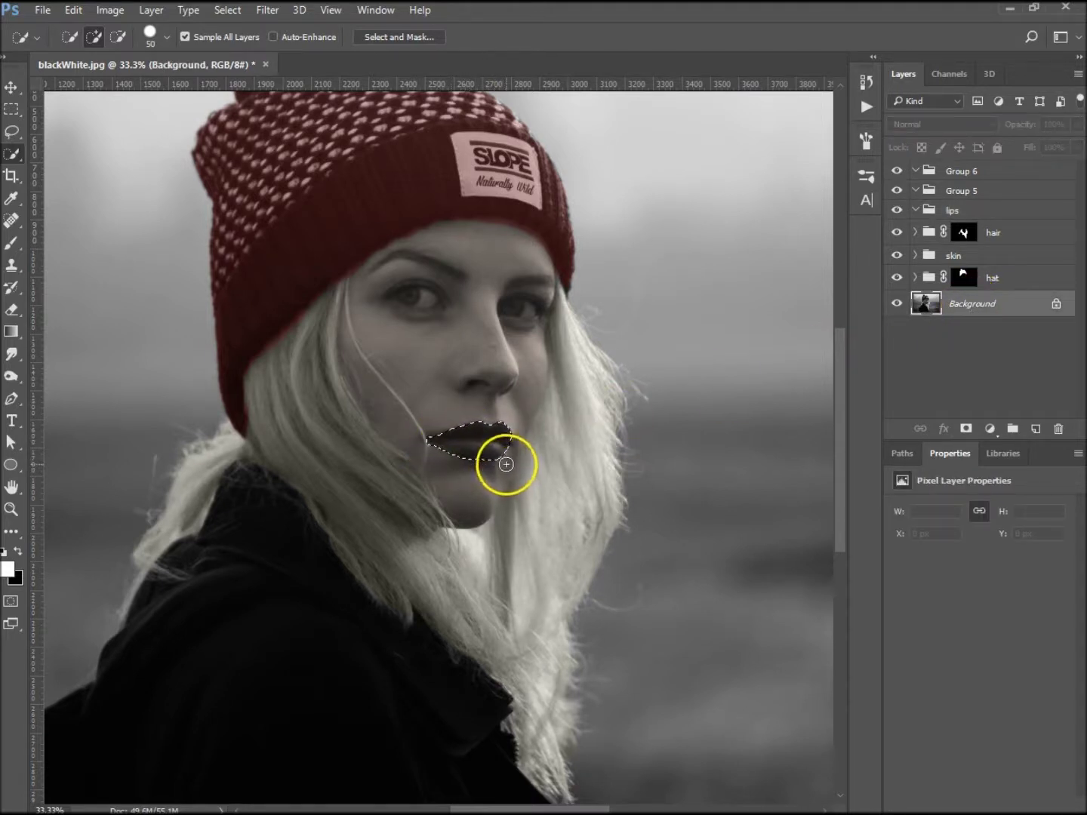
Step: Mask the lips group with the selection and add a Solid Color fill layer in dark purple #3a1457 inside it
click(954, 210)
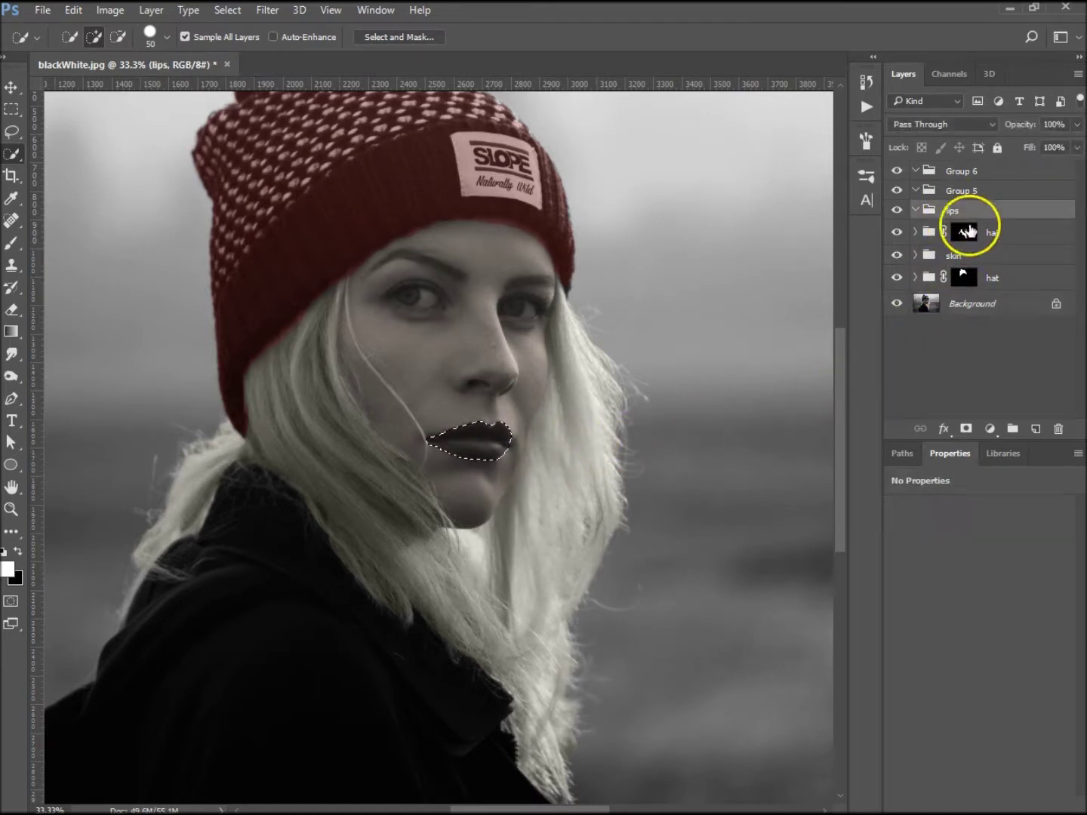
click(965, 428)
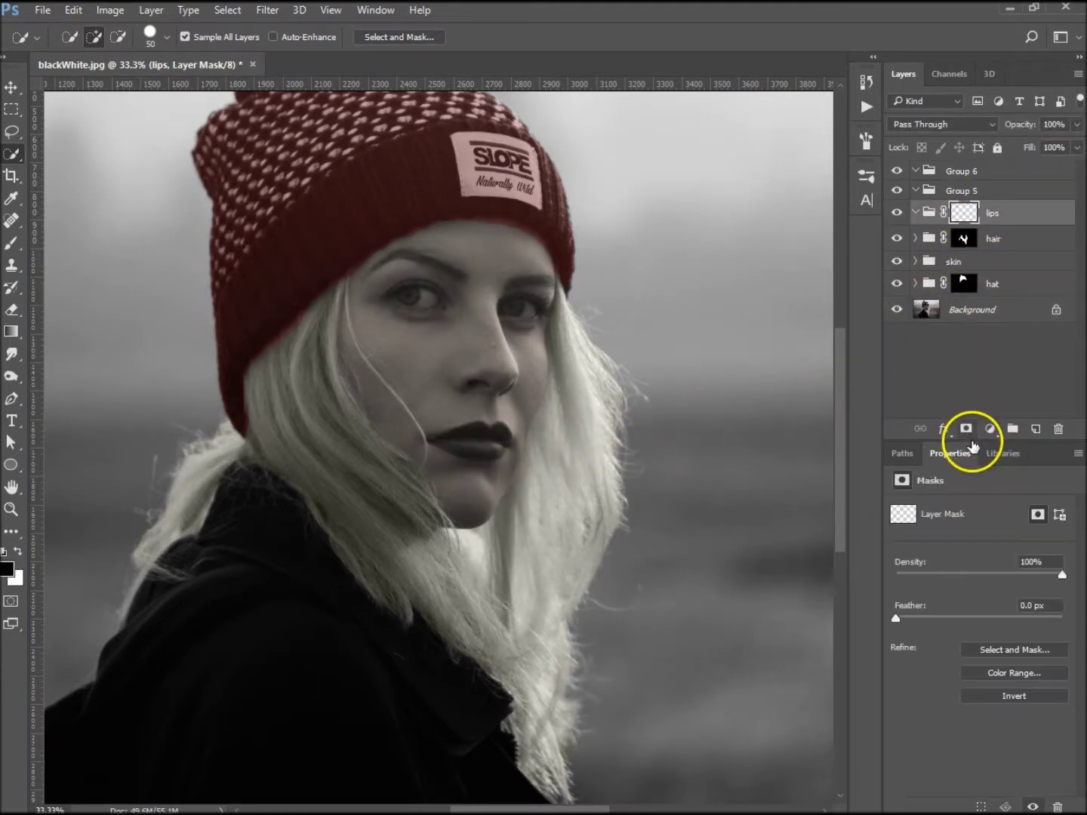
click(989, 429)
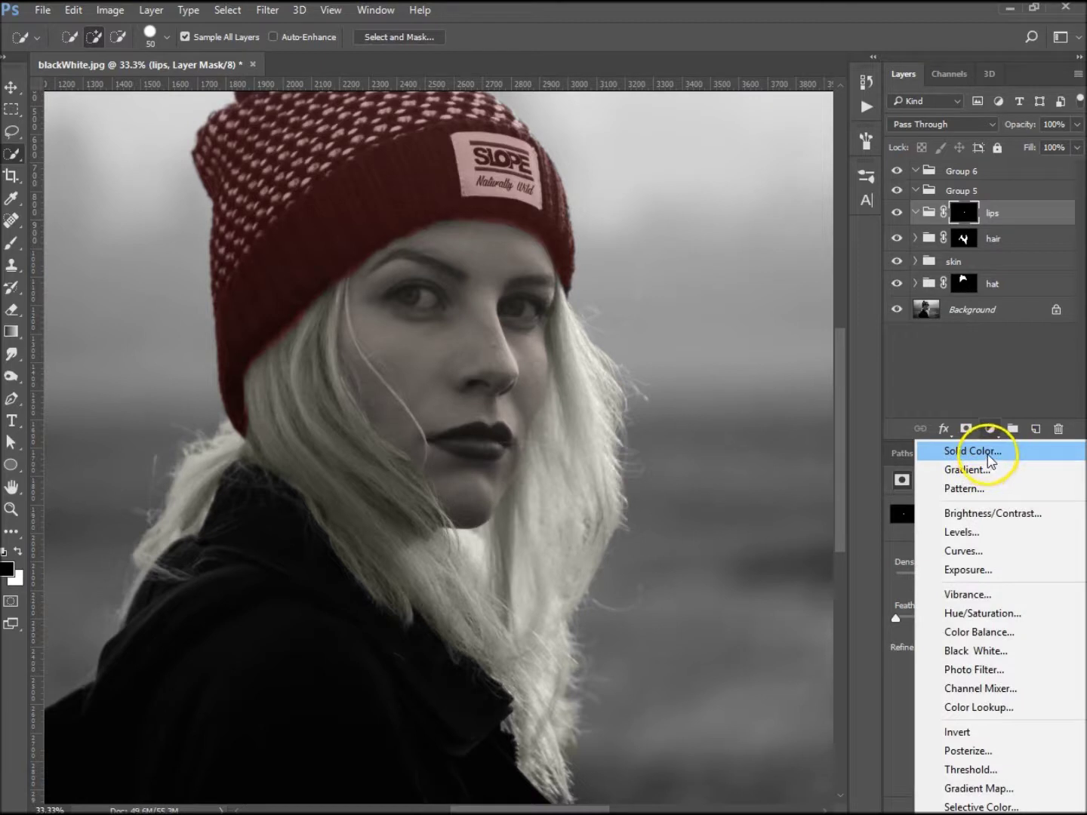
click(990, 453)
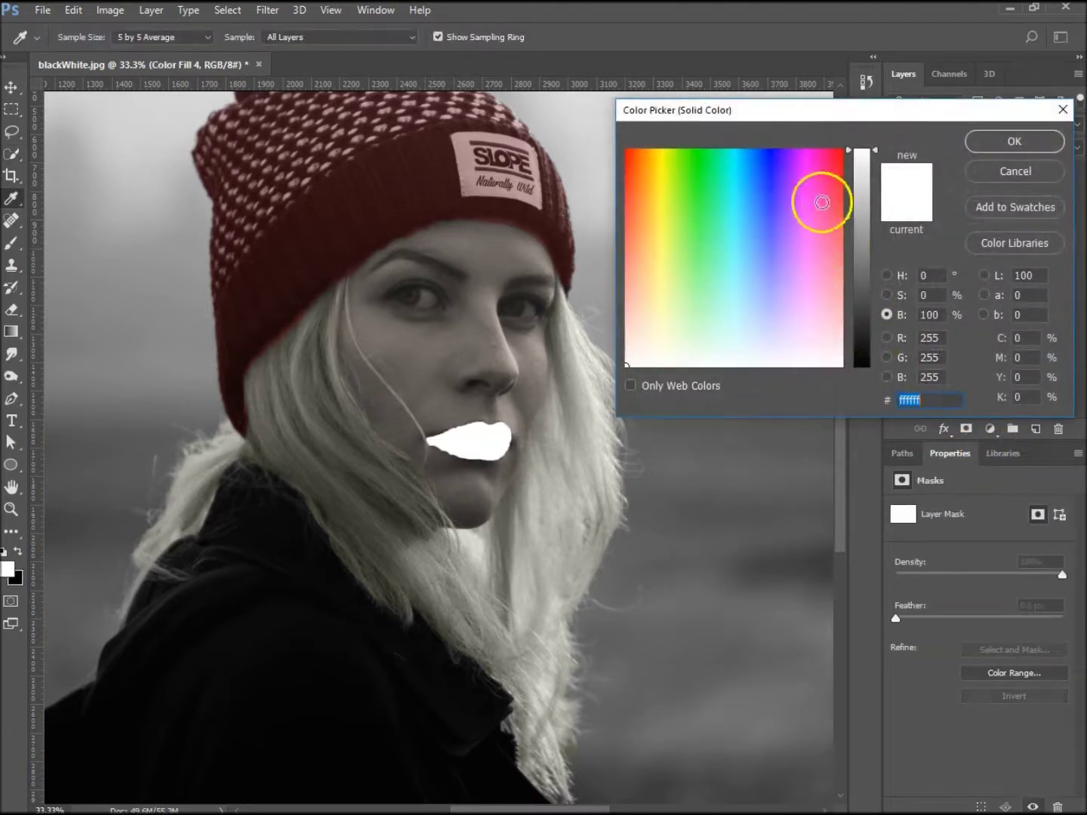
click(792, 201)
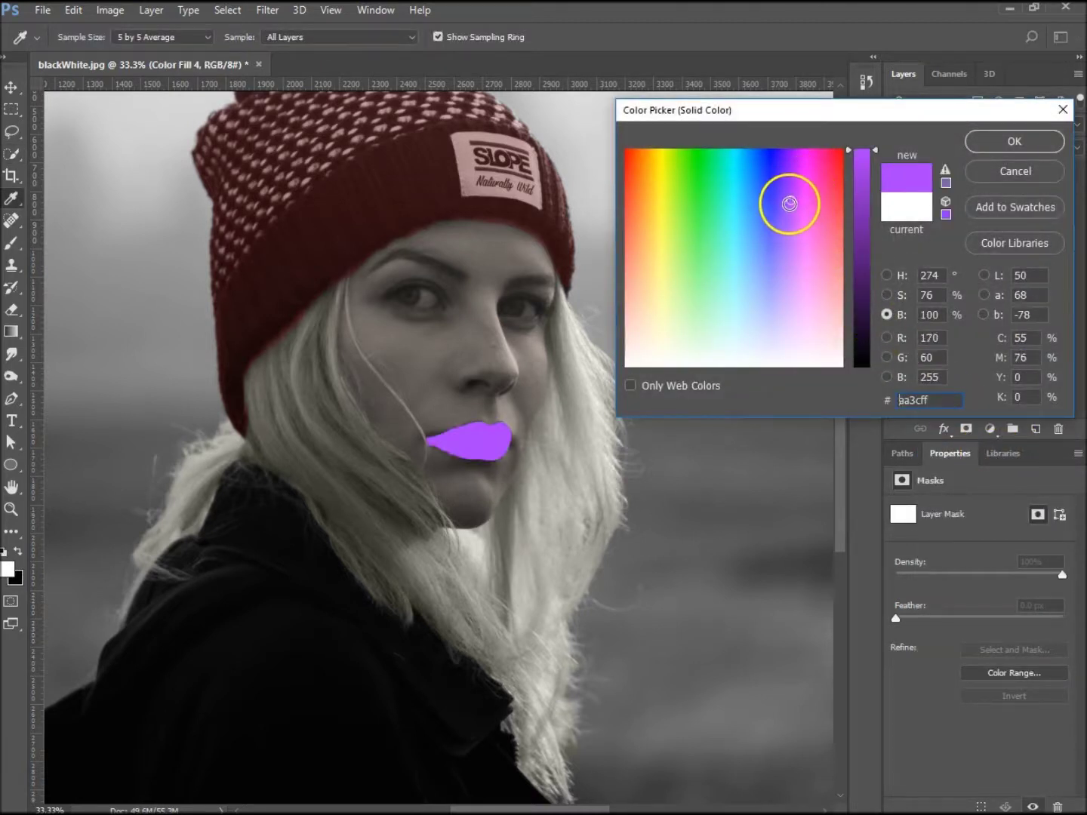
drag(861, 258, 865, 300)
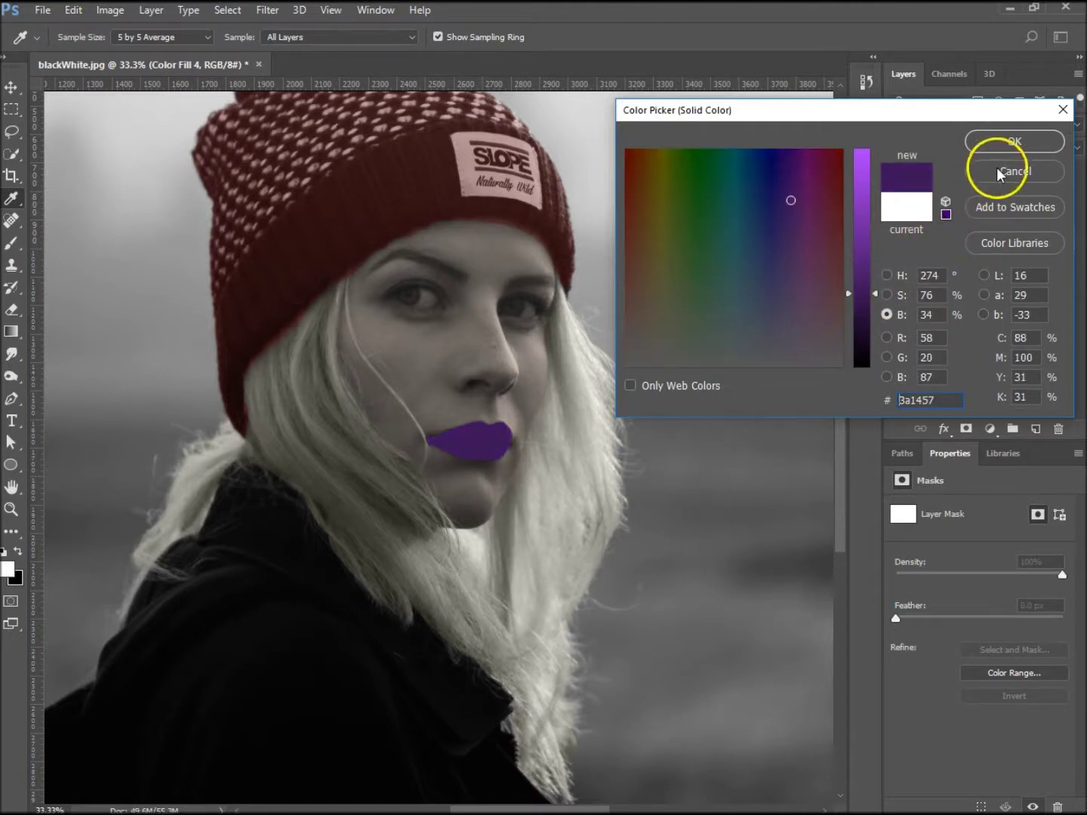
click(1016, 141)
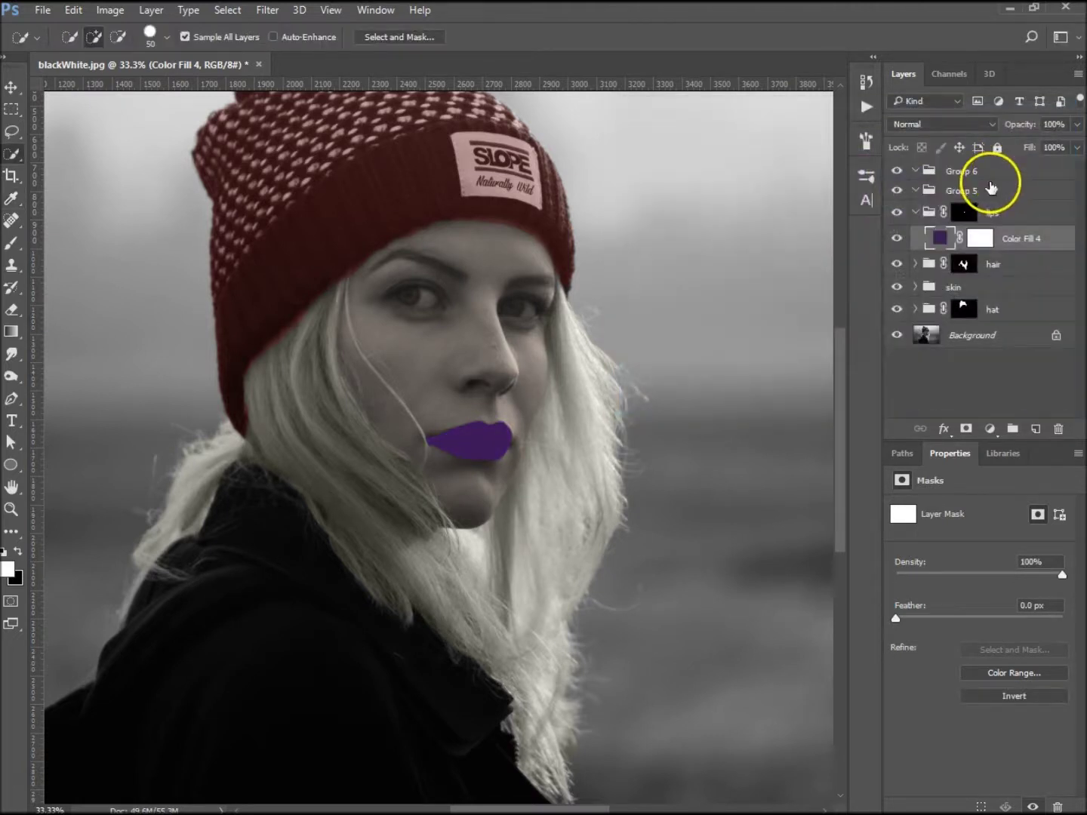
Step: Try the Color blend mode on the lips' color fill layer, and settle on Overlay
click(993, 124)
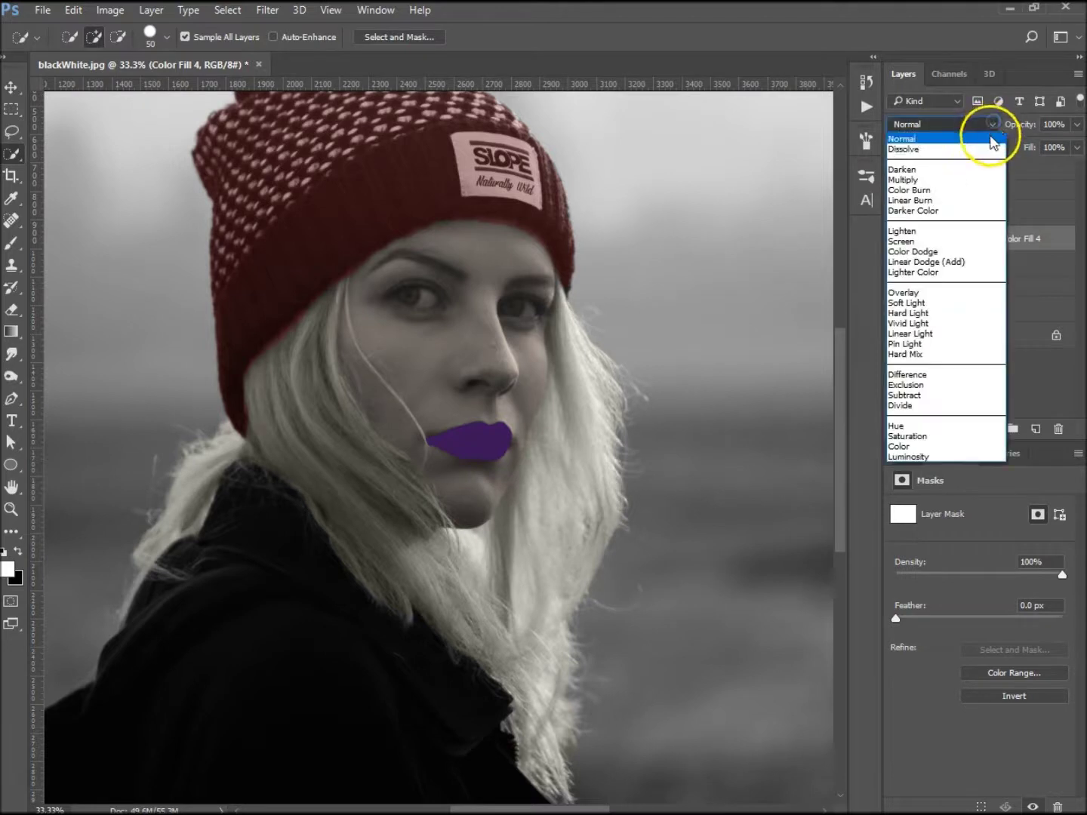
click(911, 447)
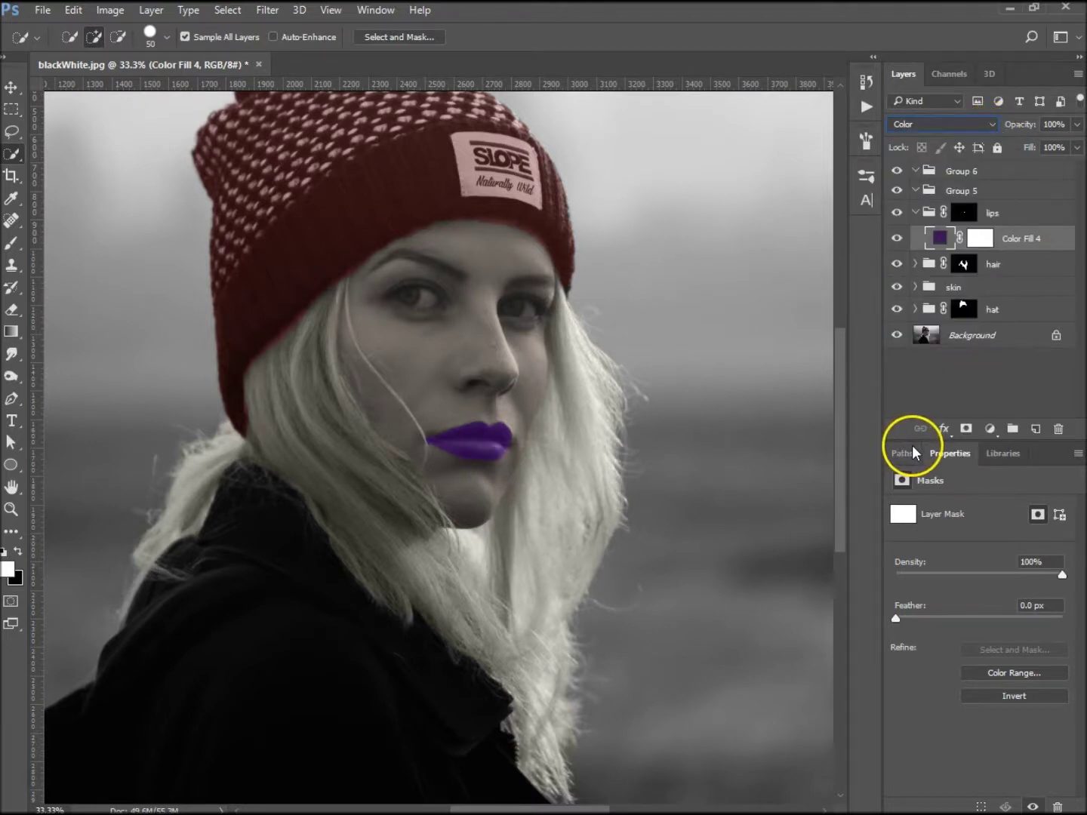
click(993, 124)
click(910, 294)
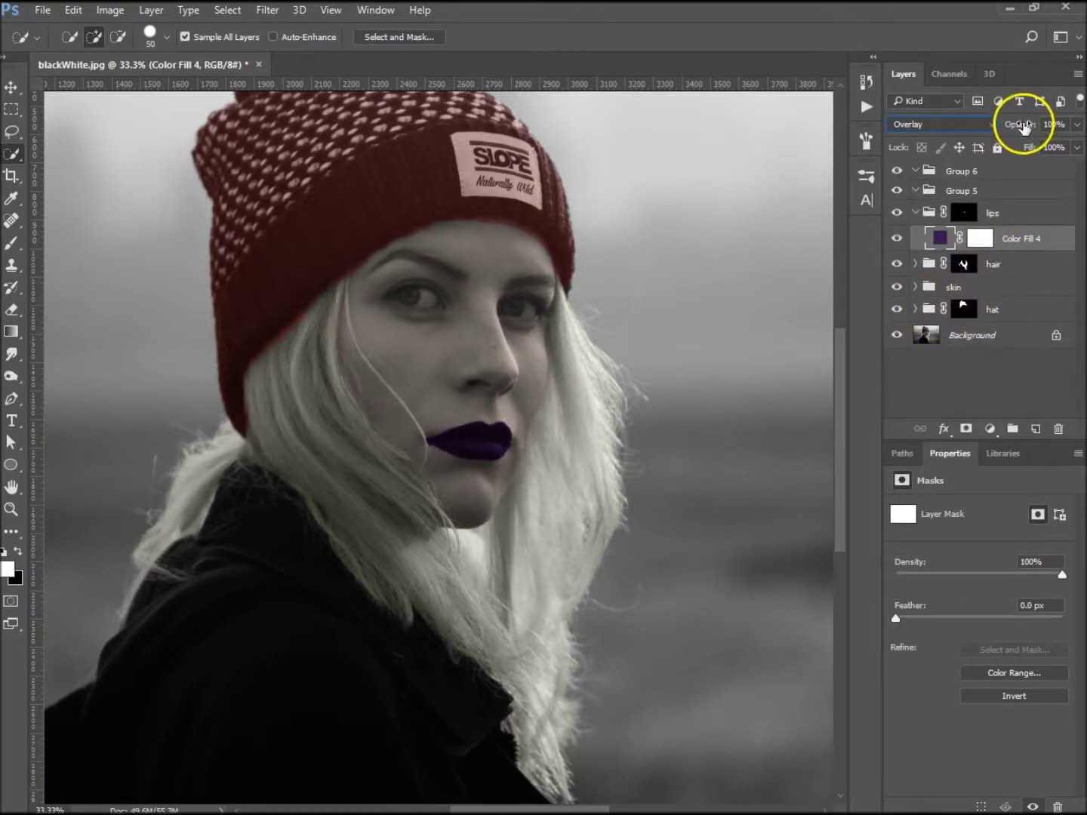
Step: Change the lips' color fill to a brighter purple and lower the layer's opacity to 21%
double_click(940, 237)
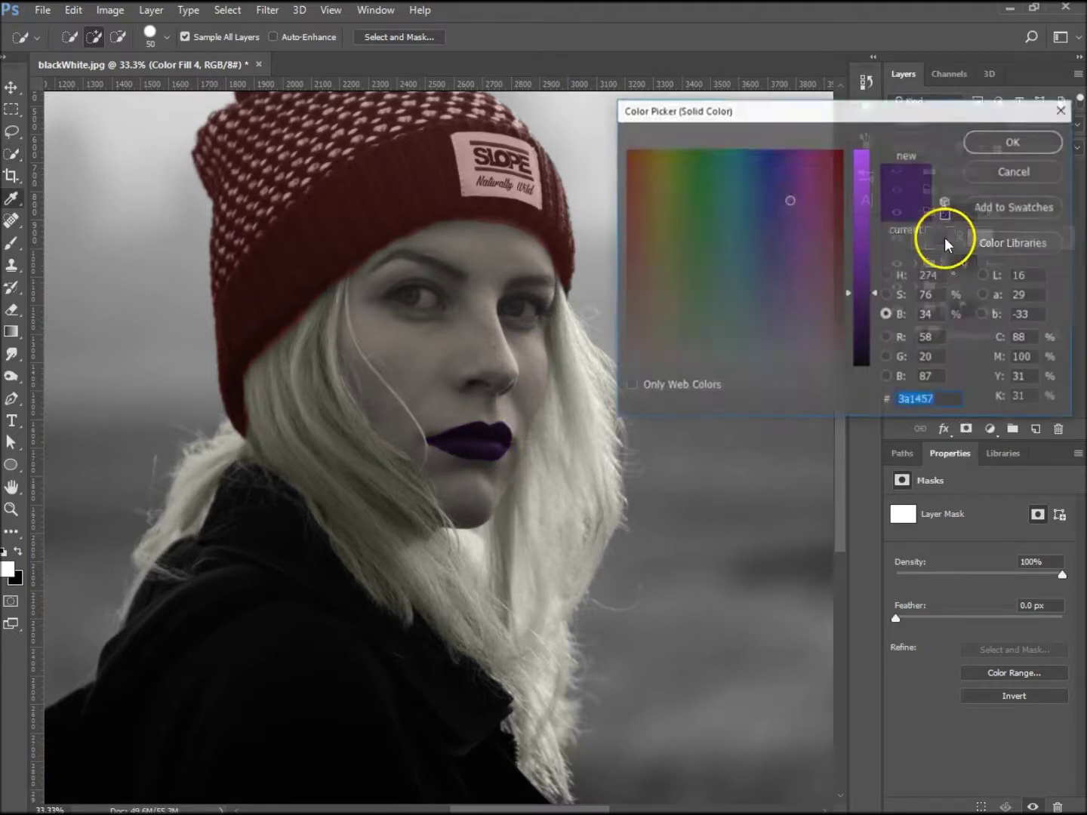
click(867, 215)
click(1014, 141)
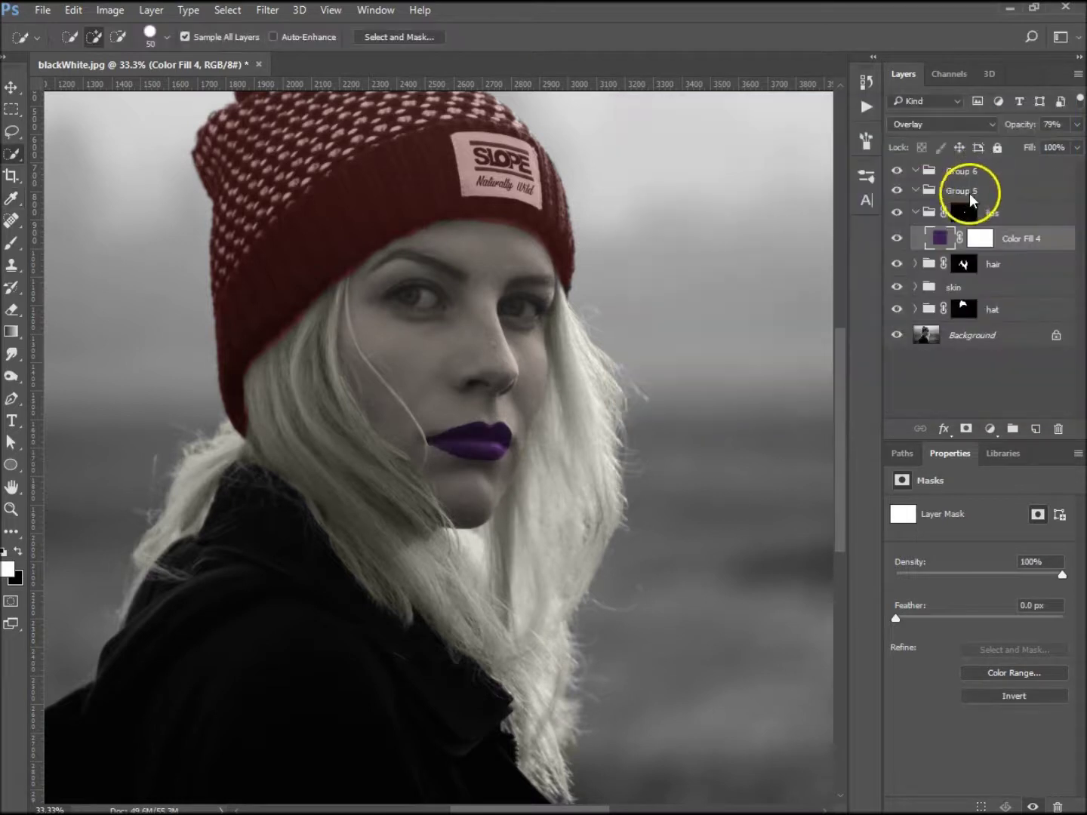
drag(1024, 123, 973, 125)
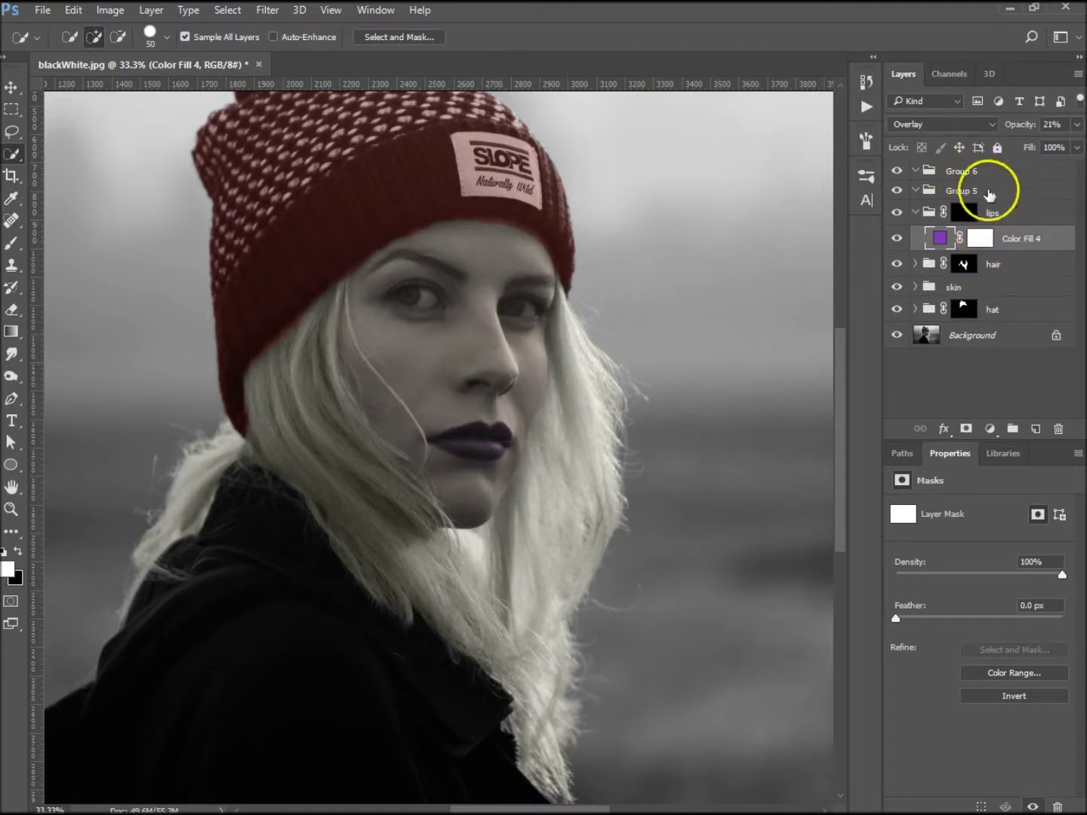
Step: Rename Group 5 as eyes and collapse the lips group
double_click(962, 190)
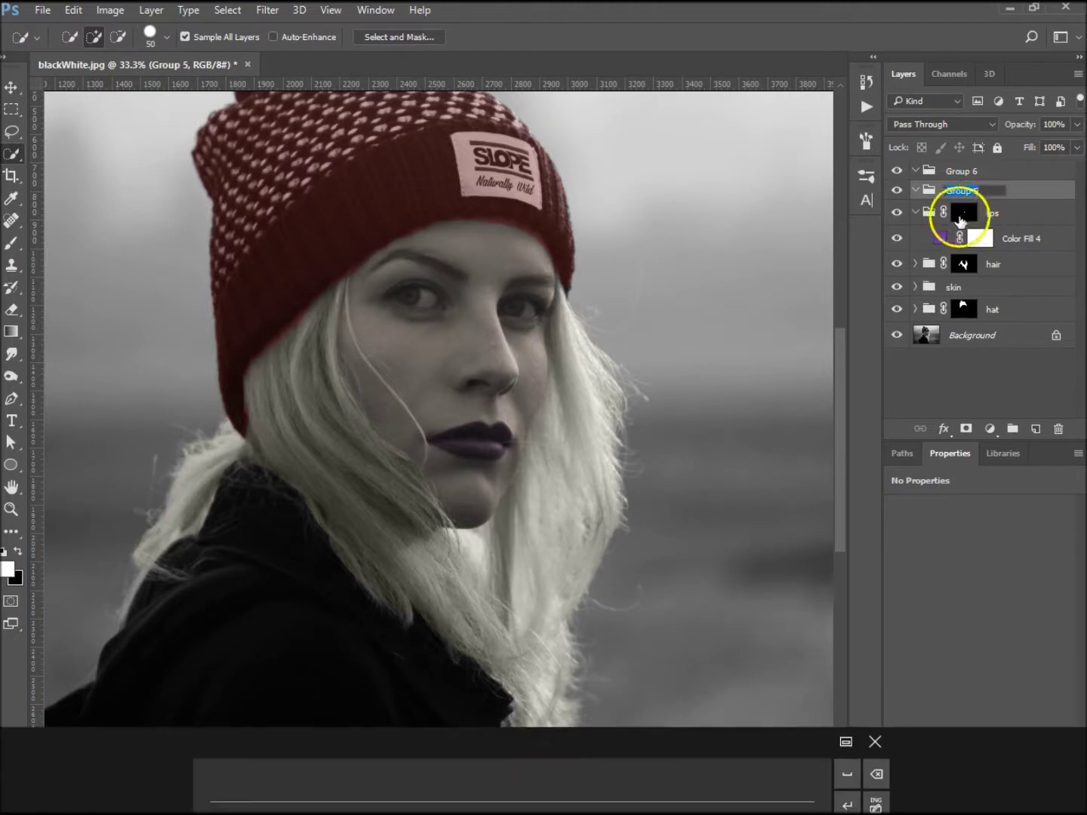
text(eyes)
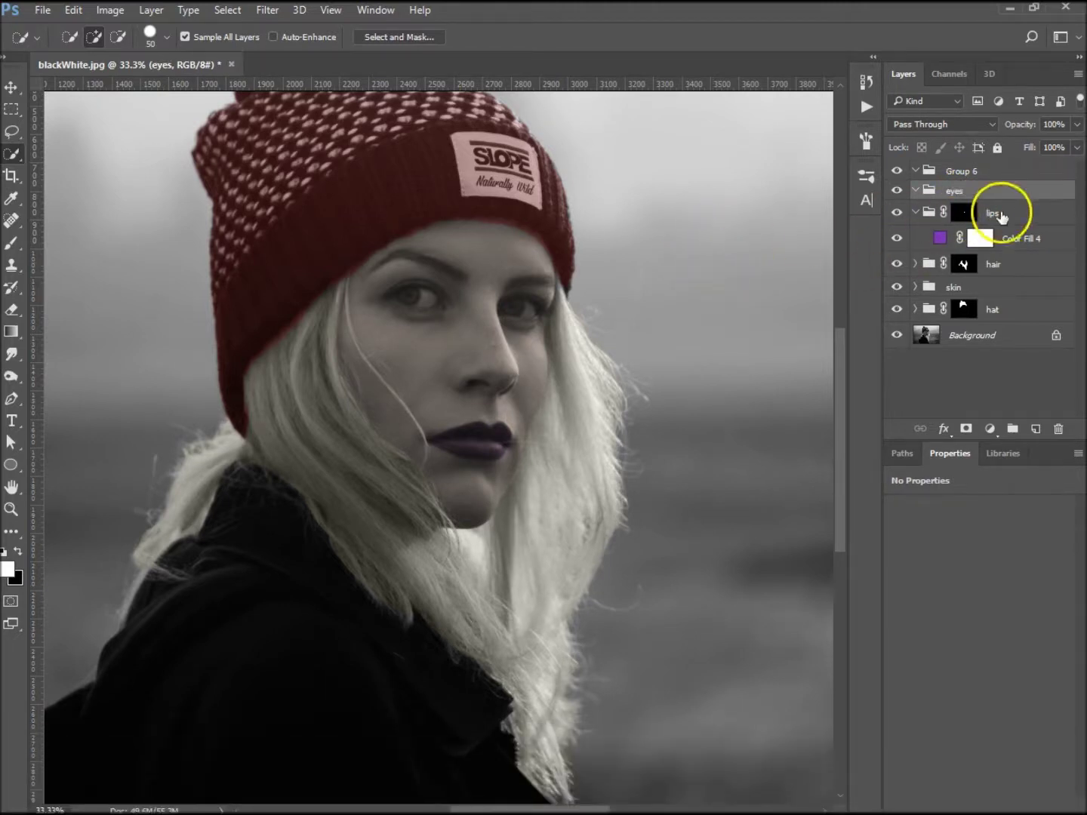
click(915, 213)
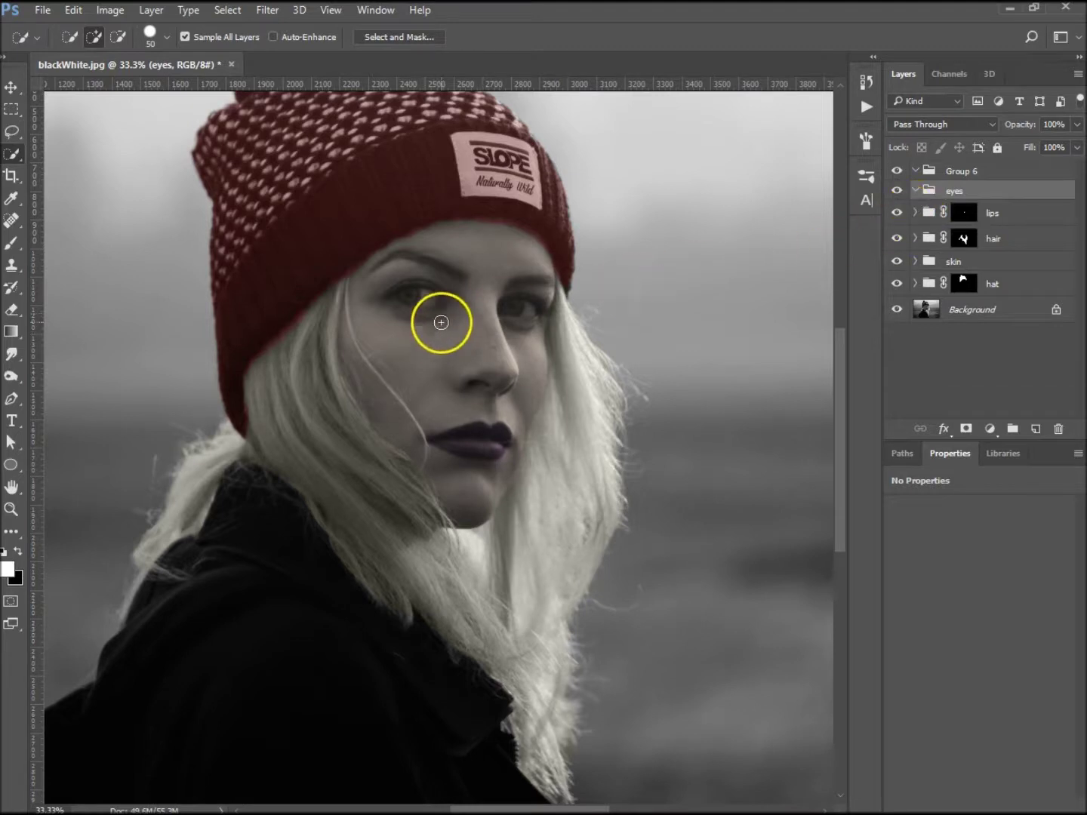
Step: Select the irises of both eyes with the Quick Selection tool, subtracting the excess around them
key(ctrl+equal)
key(ctrl+equal)
key(ctrl+equal)
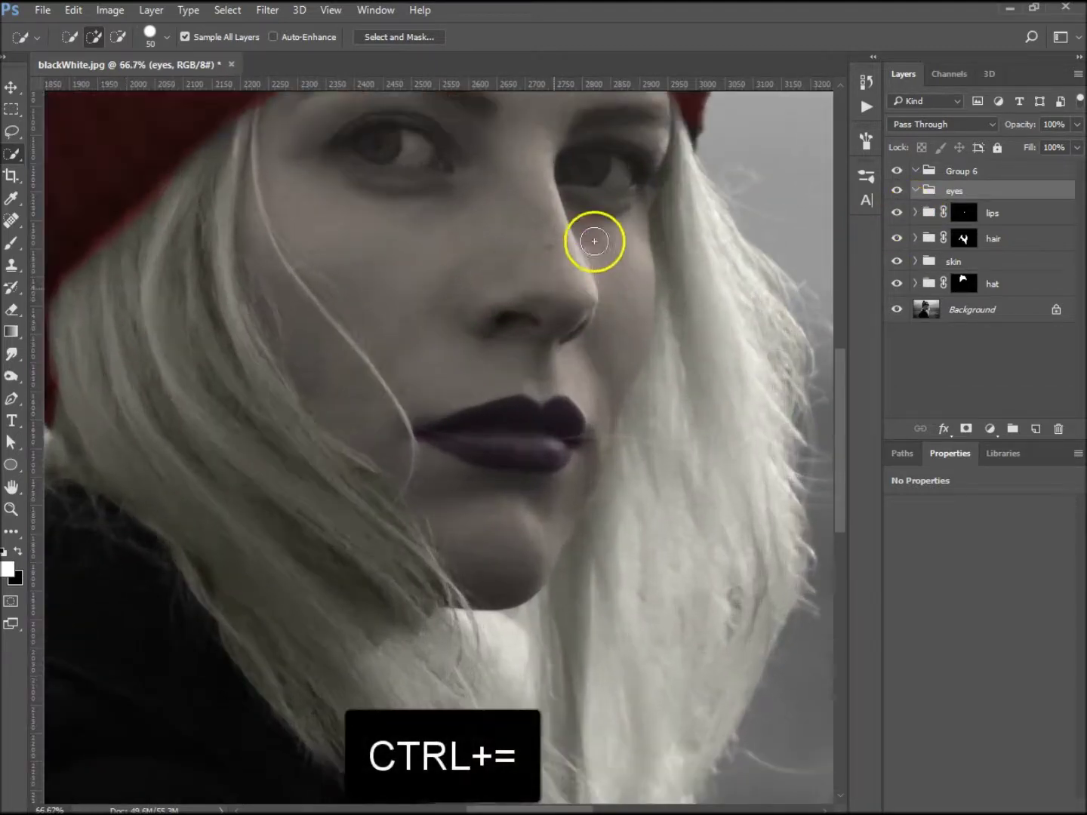
drag(594, 242, 581, 301)
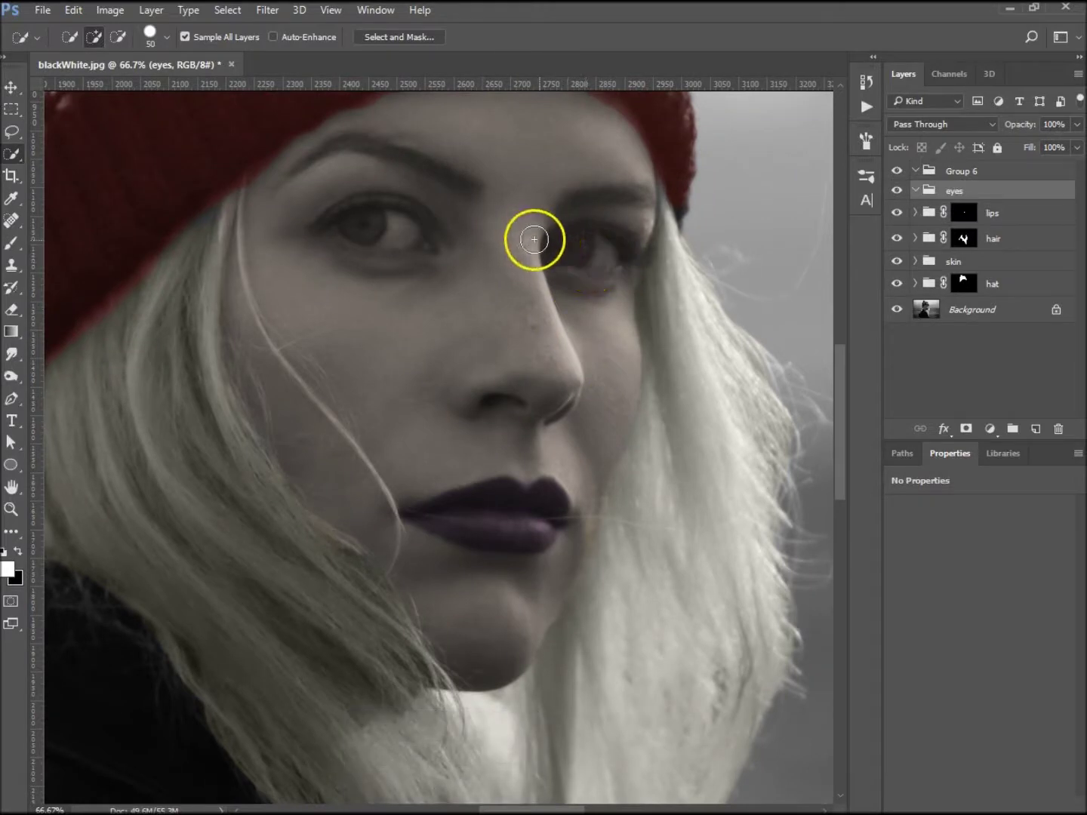
drag(569, 243, 576, 247)
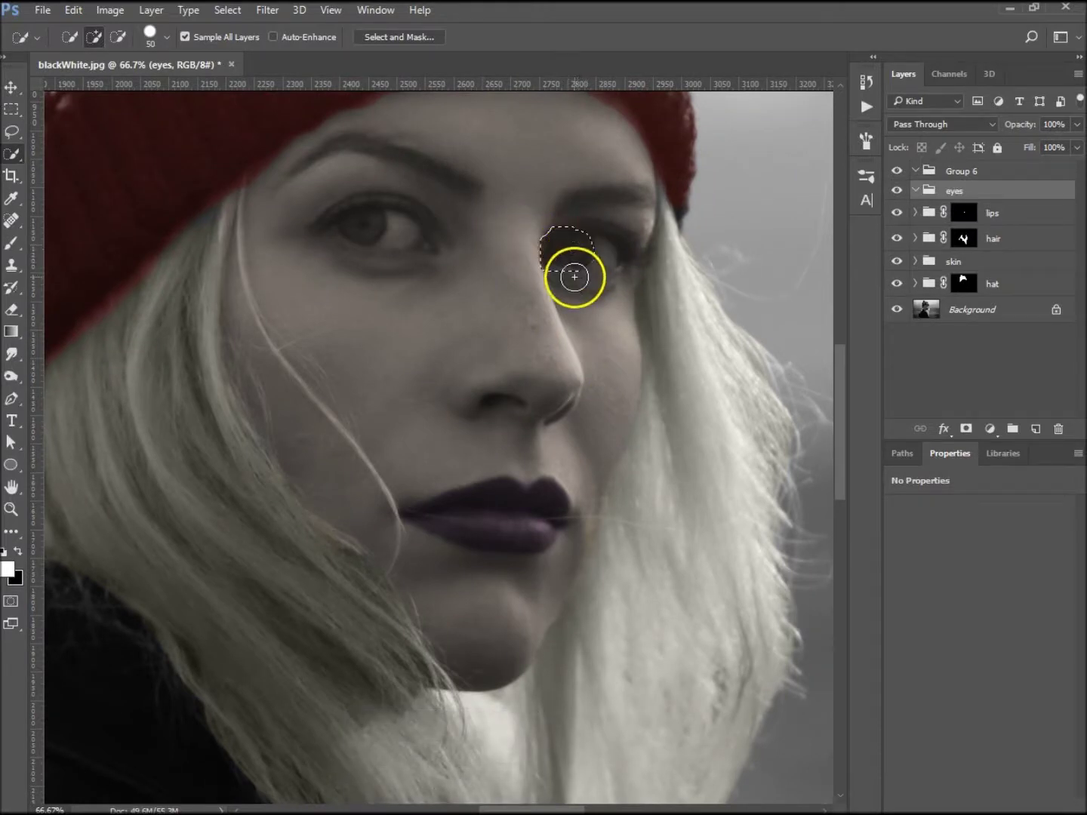
key(alt)
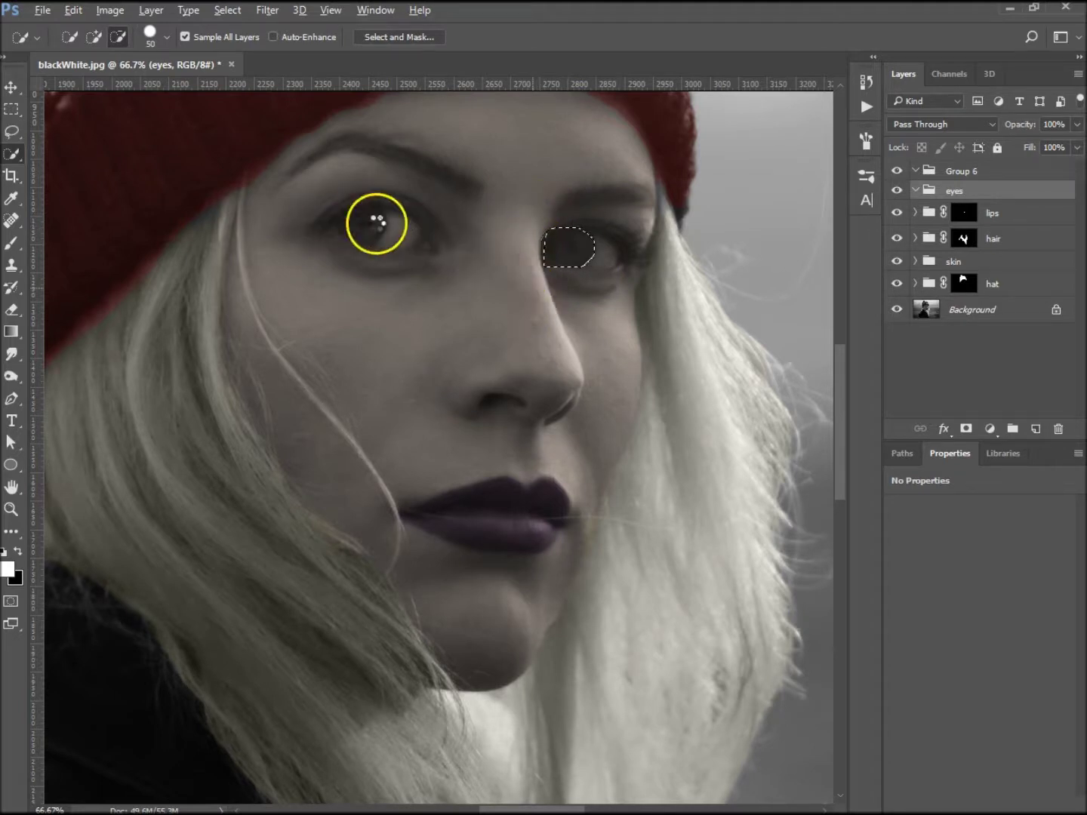
click(363, 227)
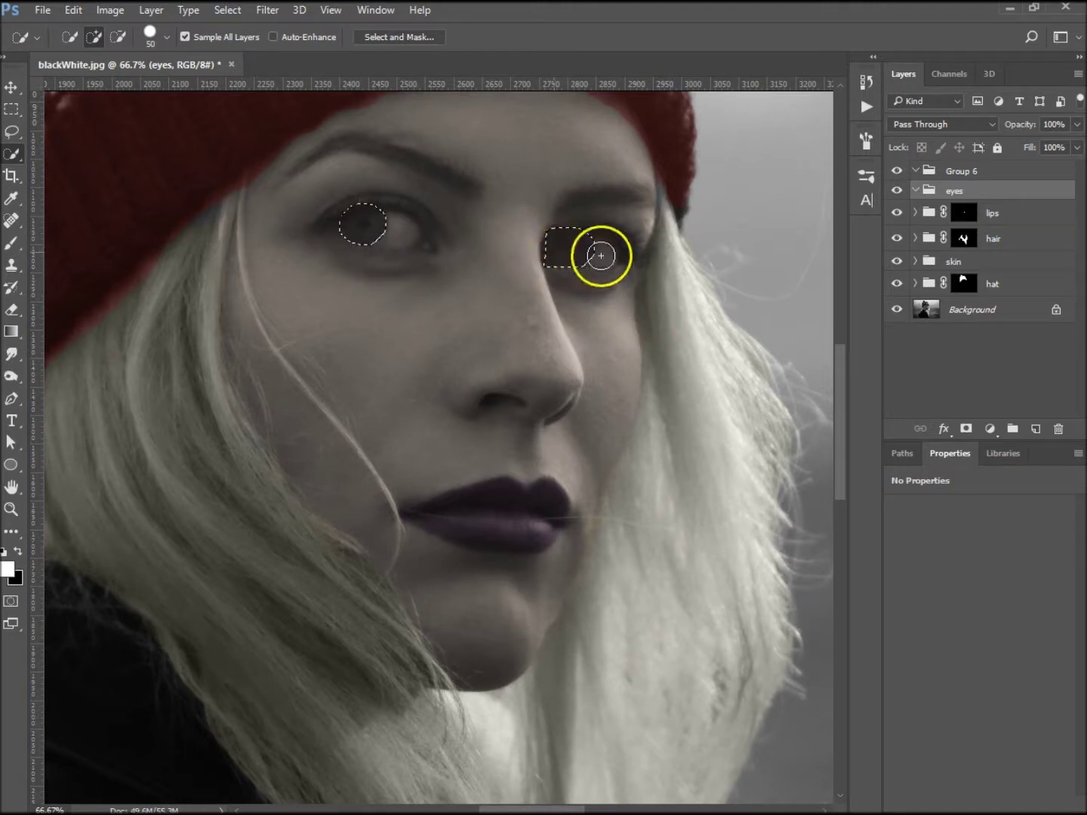
key(alt)
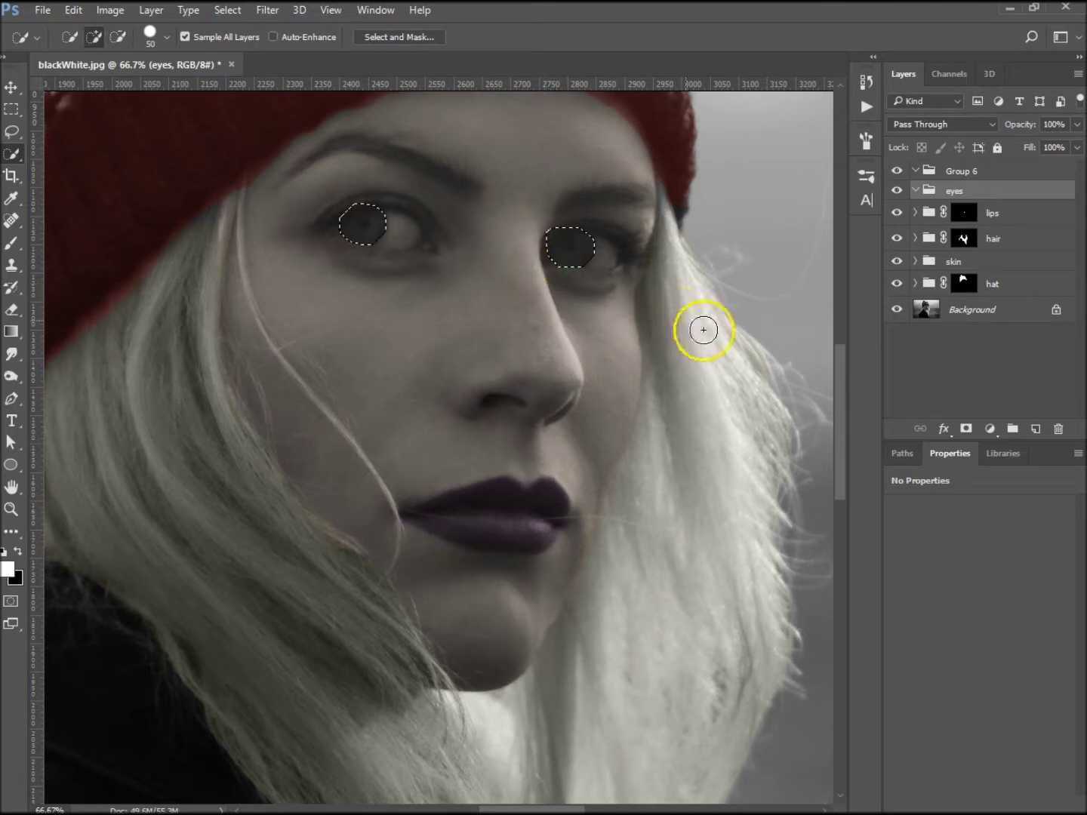
Step: Mask the eyes group with the iris selection and add a Solid Color fill layer in medium-dark green inside it
click(967, 428)
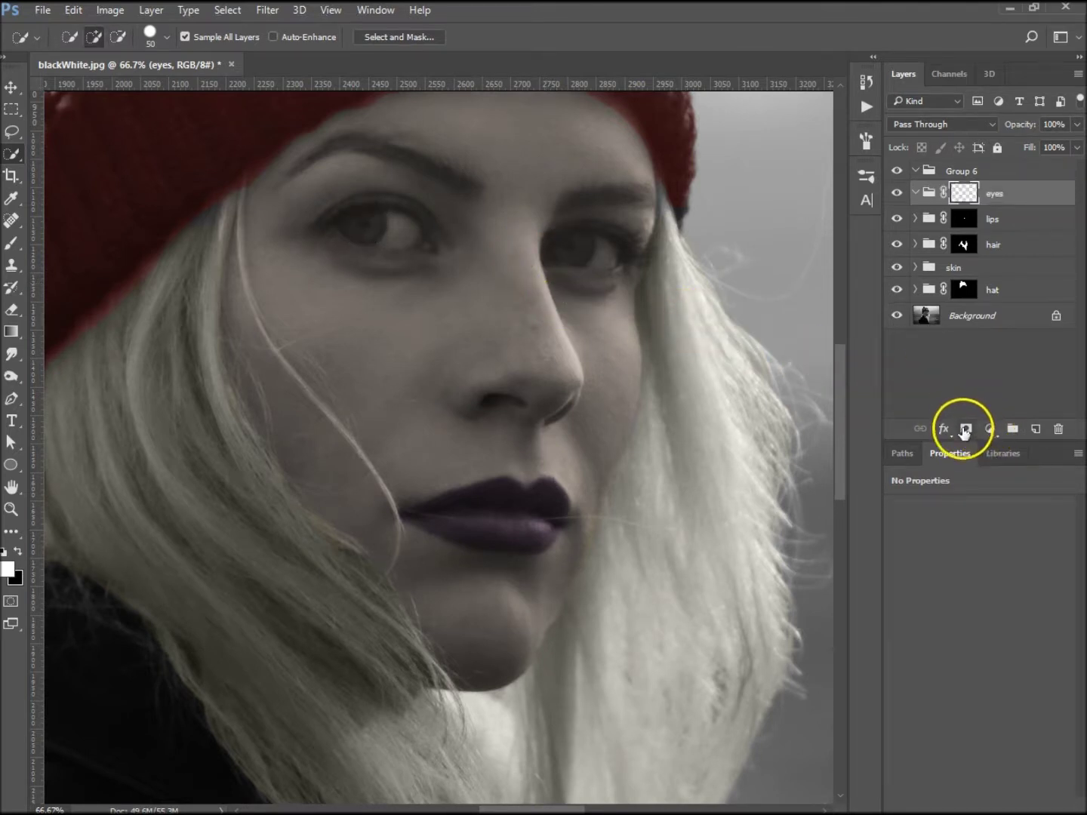
click(988, 429)
click(973, 452)
click(694, 210)
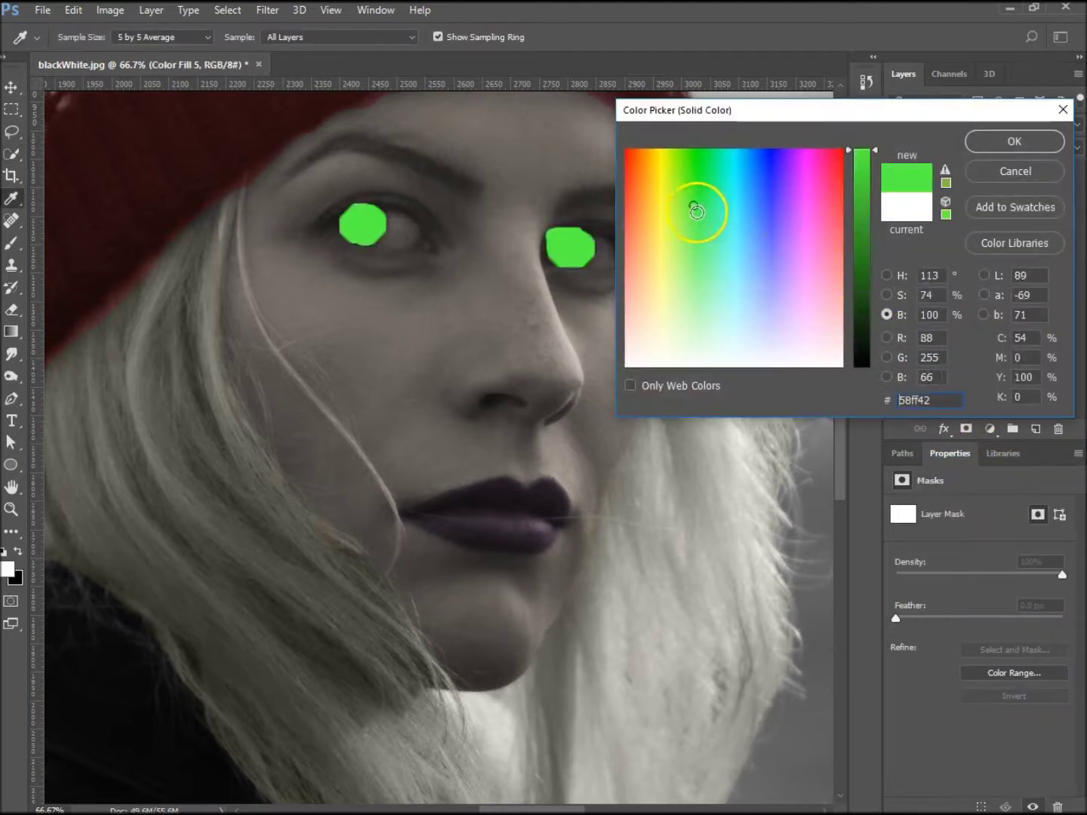
click(861, 228)
click(1009, 142)
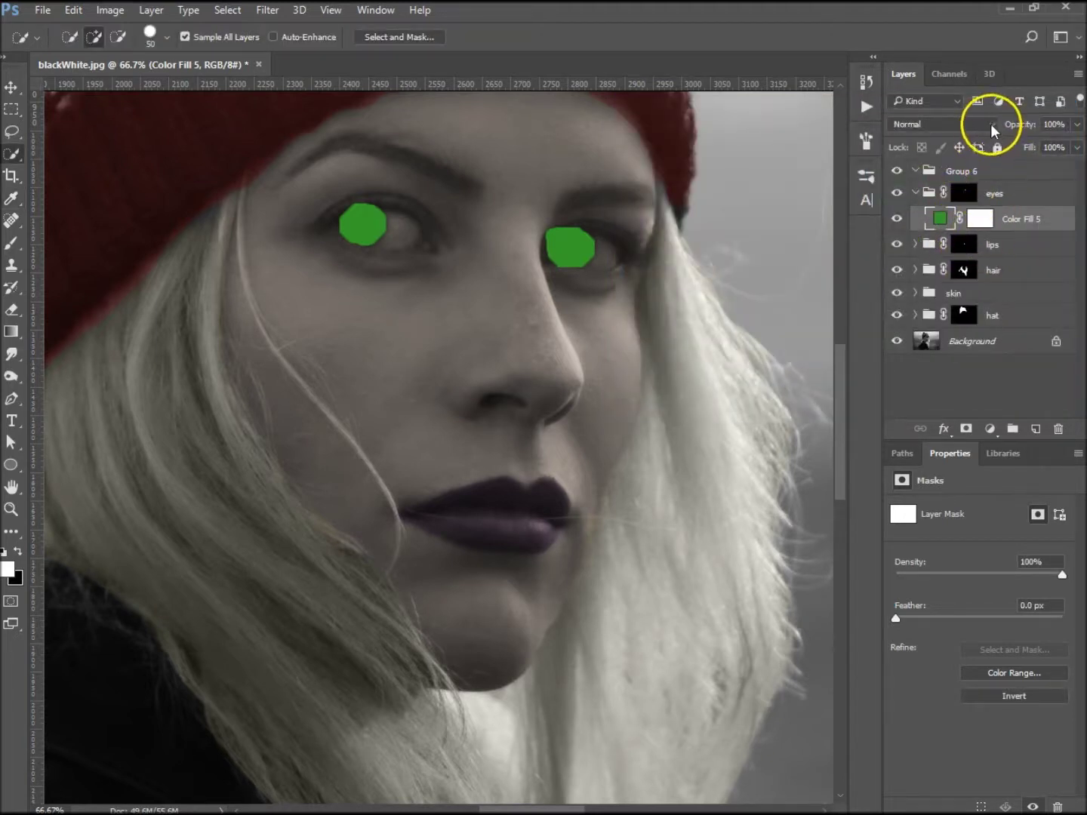
Step: Set the green eye fill's blend mode to Overlay, trying Color for comparison, and lower the layer's opacity to 19%
click(991, 122)
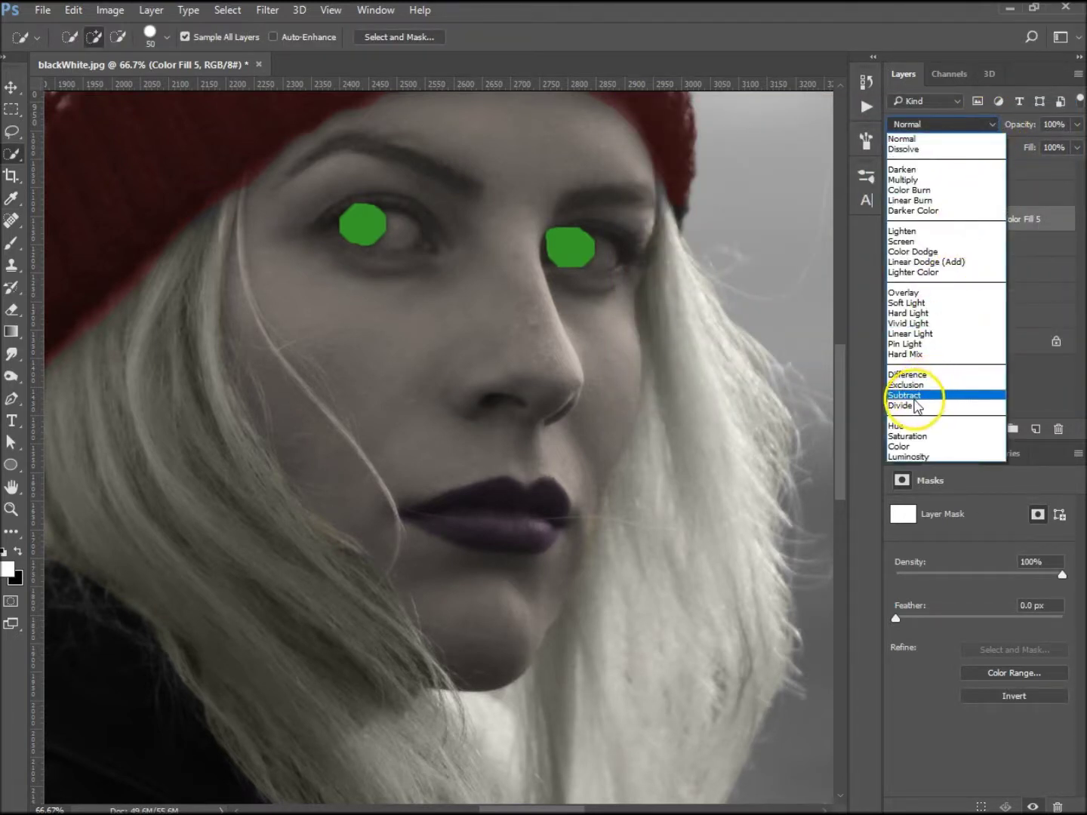
click(922, 292)
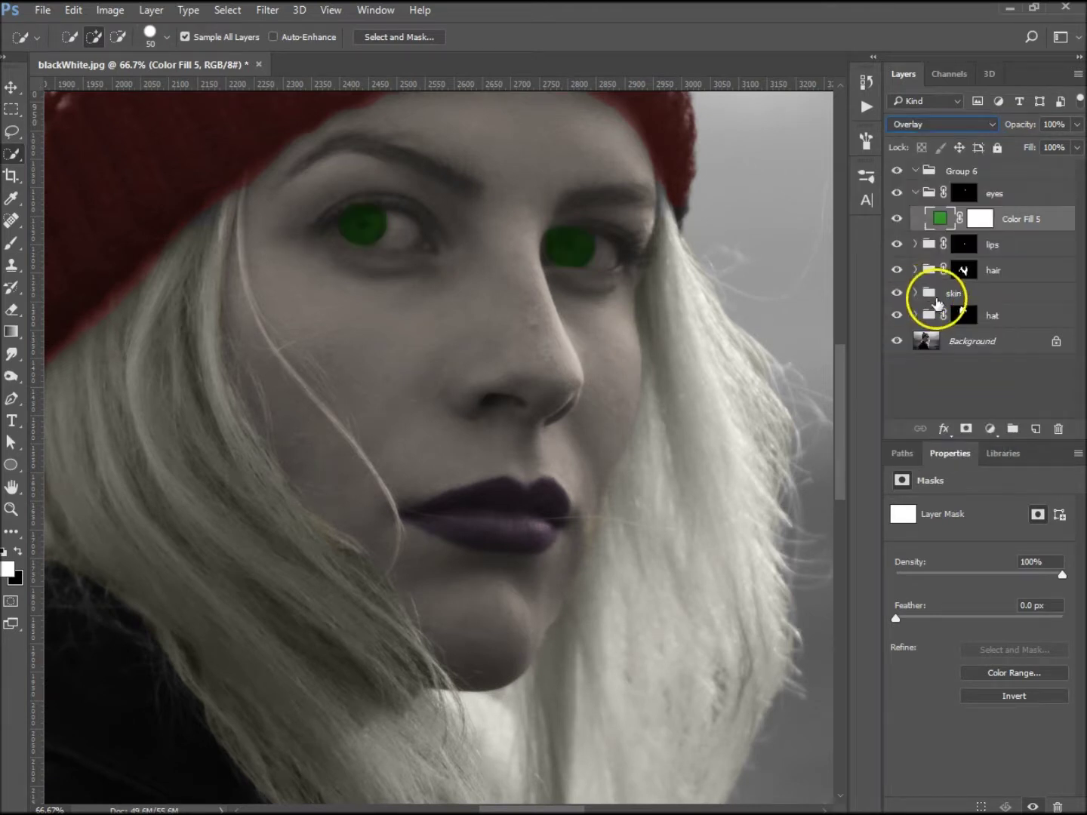
click(987, 123)
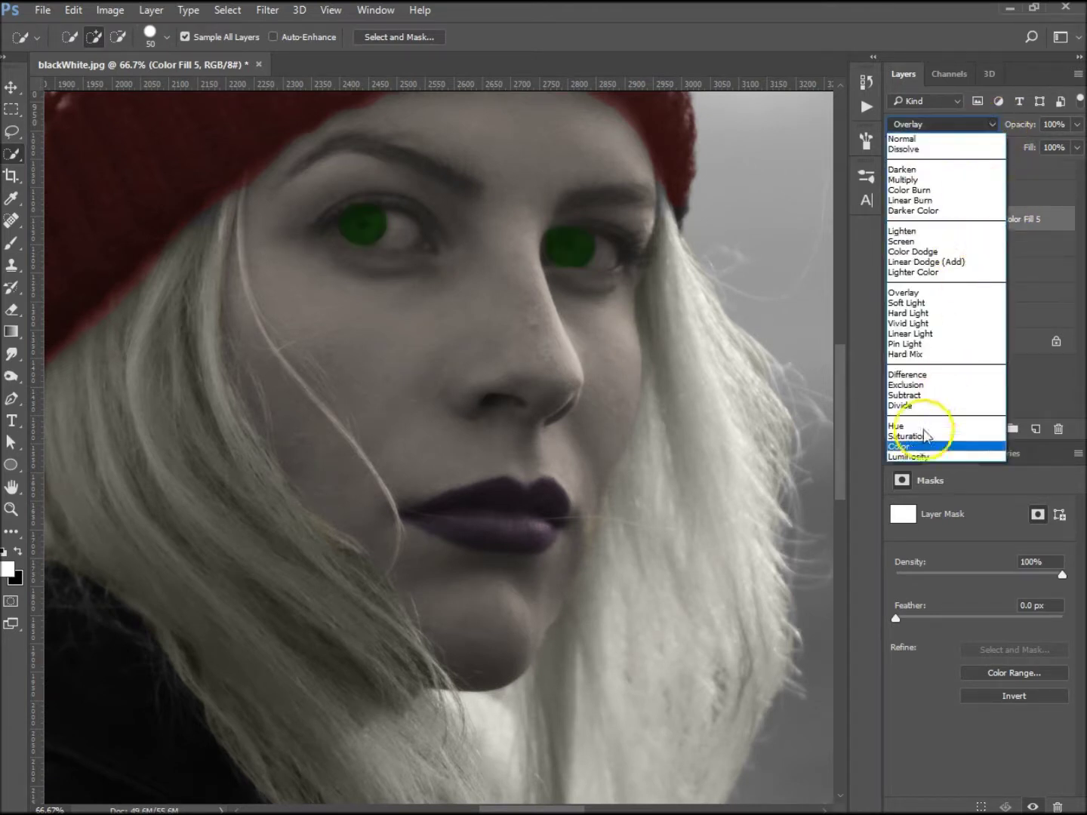
click(905, 447)
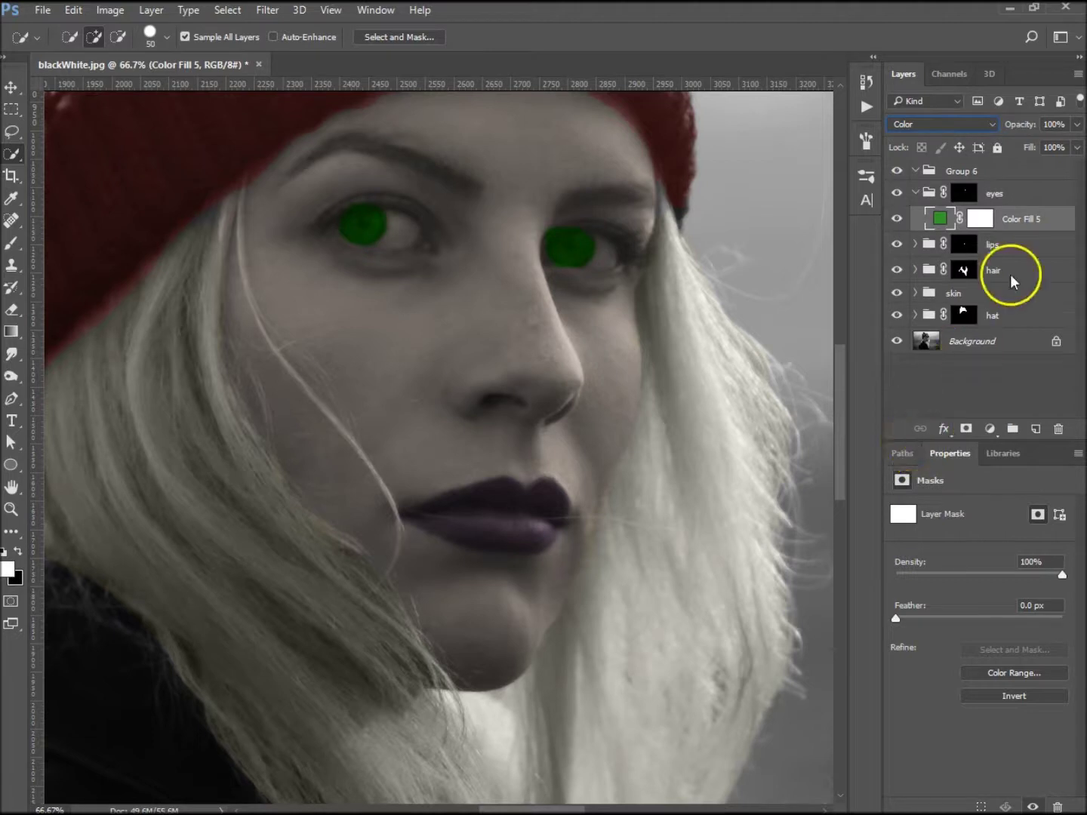
click(993, 126)
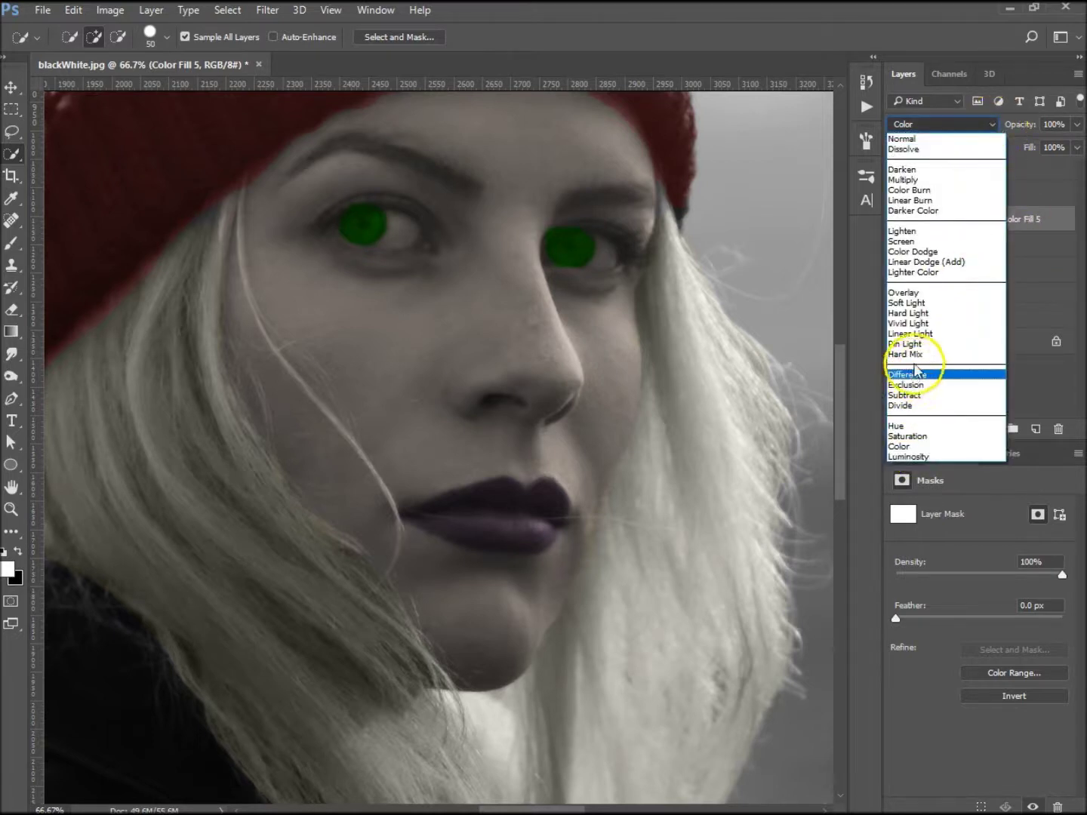
click(906, 293)
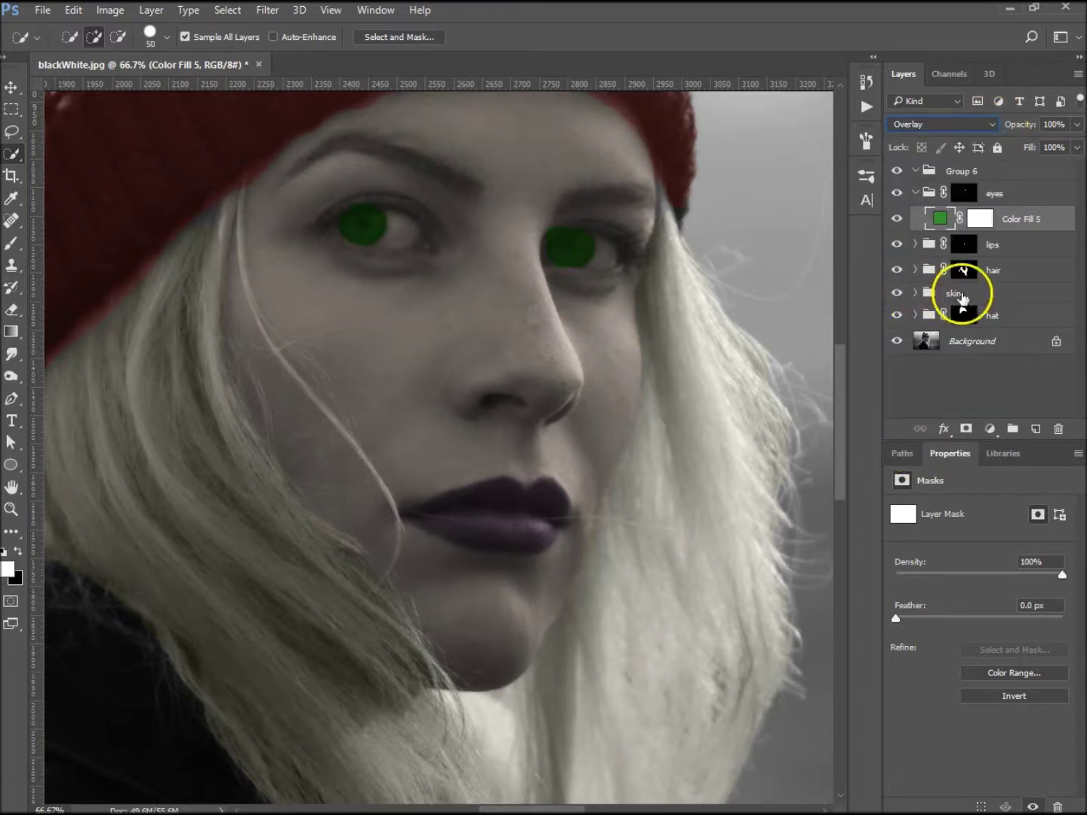
drag(1023, 126, 981, 123)
mouse_move(967, 126)
mouse_down()
mouse_move(954, 126)
mouse_move(965, 121)
mouse_up()
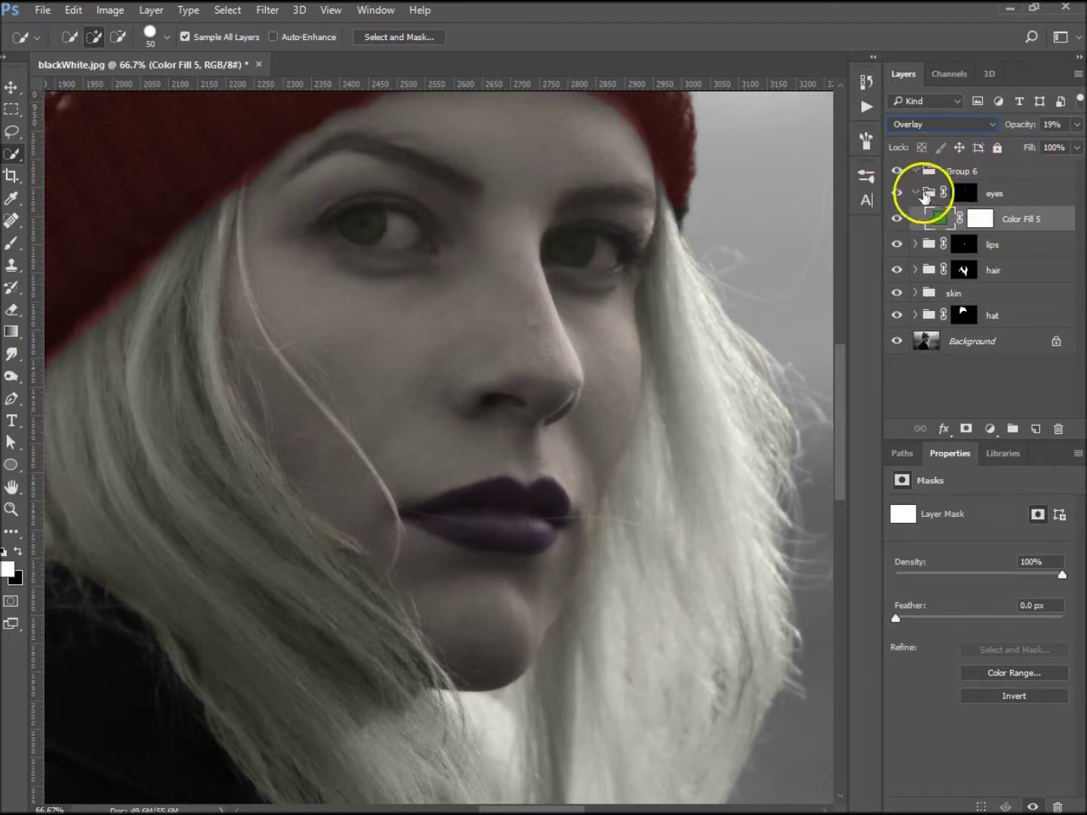
Step: Collapse the eyes group and rename Group 6 as whites
mouse_move(963, 194)
mouse_down()
mouse_move(980, 214)
mouse_move(971, 174)
mouse_move(958, 181)
mouse_up()
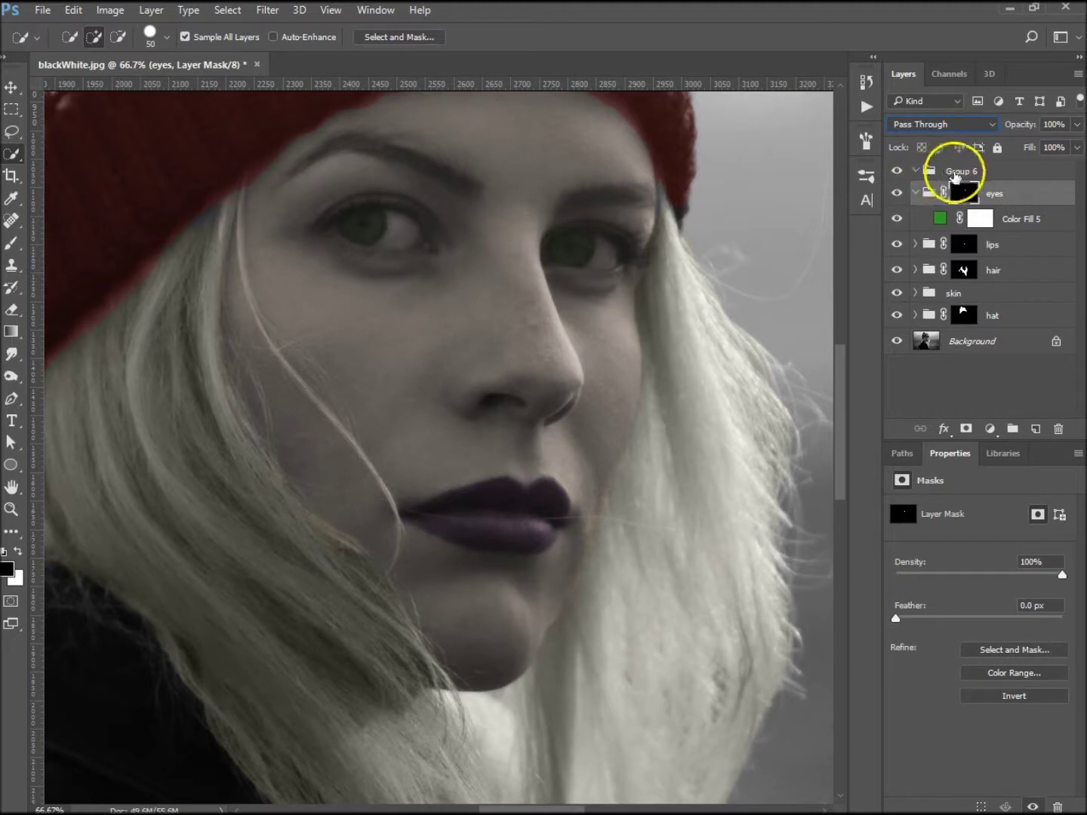
click(915, 193)
double_click(959, 173)
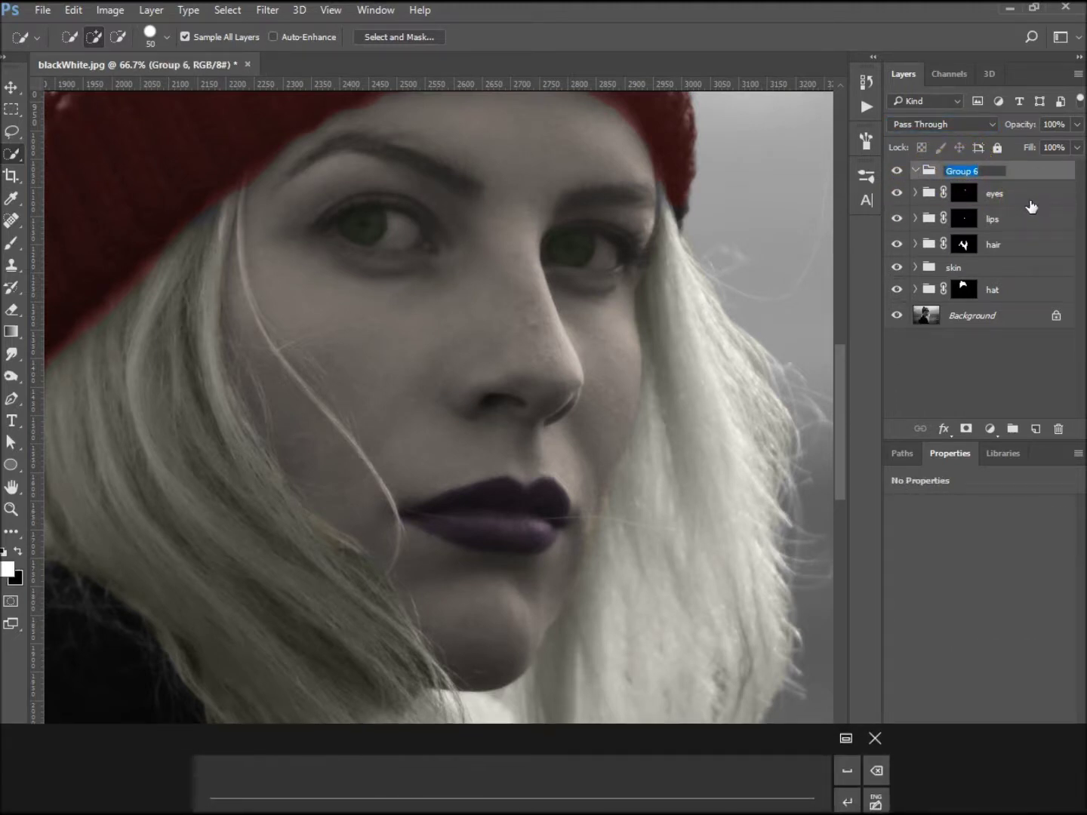
text(whites)
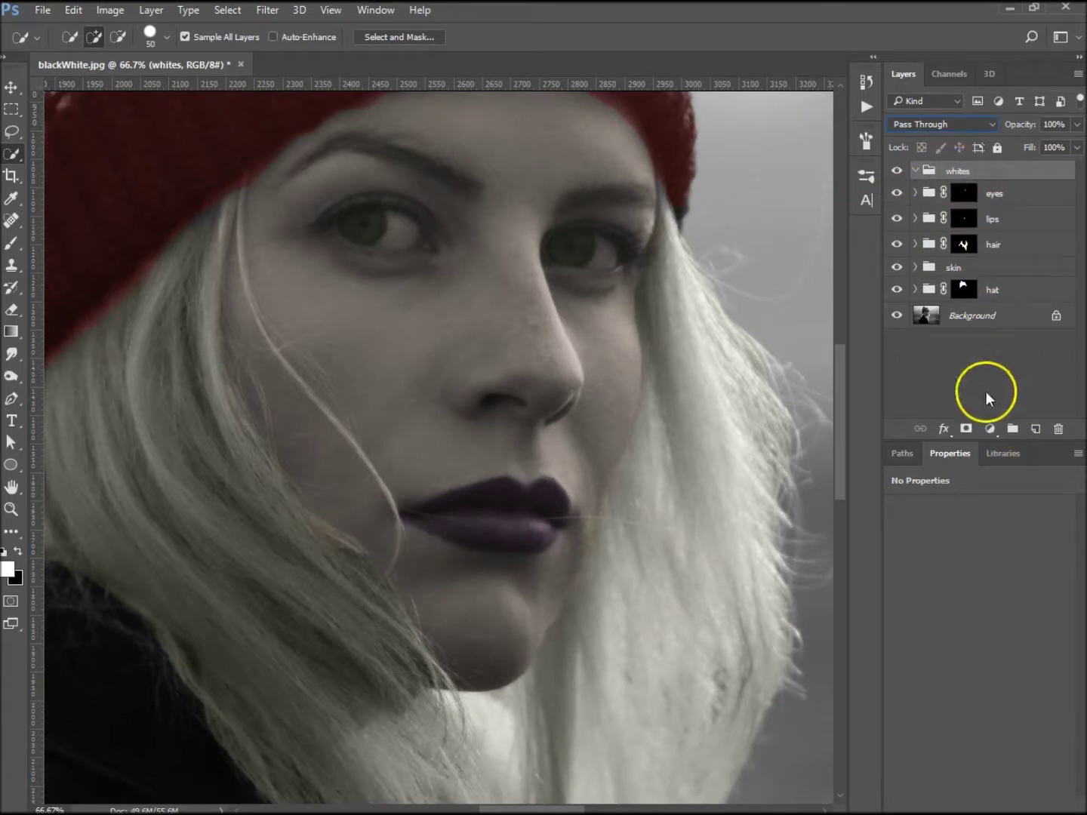
Step: Add a new empty layer inside the whites group and make it the active layer
click(1036, 430)
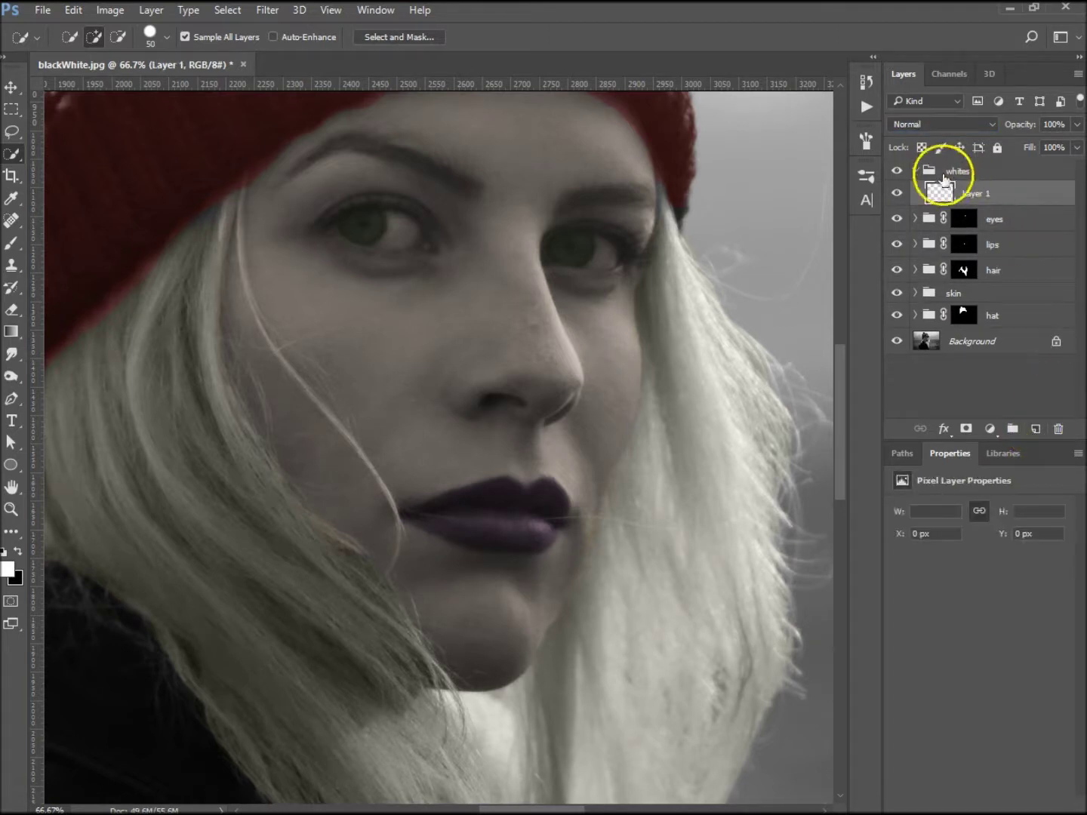
click(915, 172)
click(914, 171)
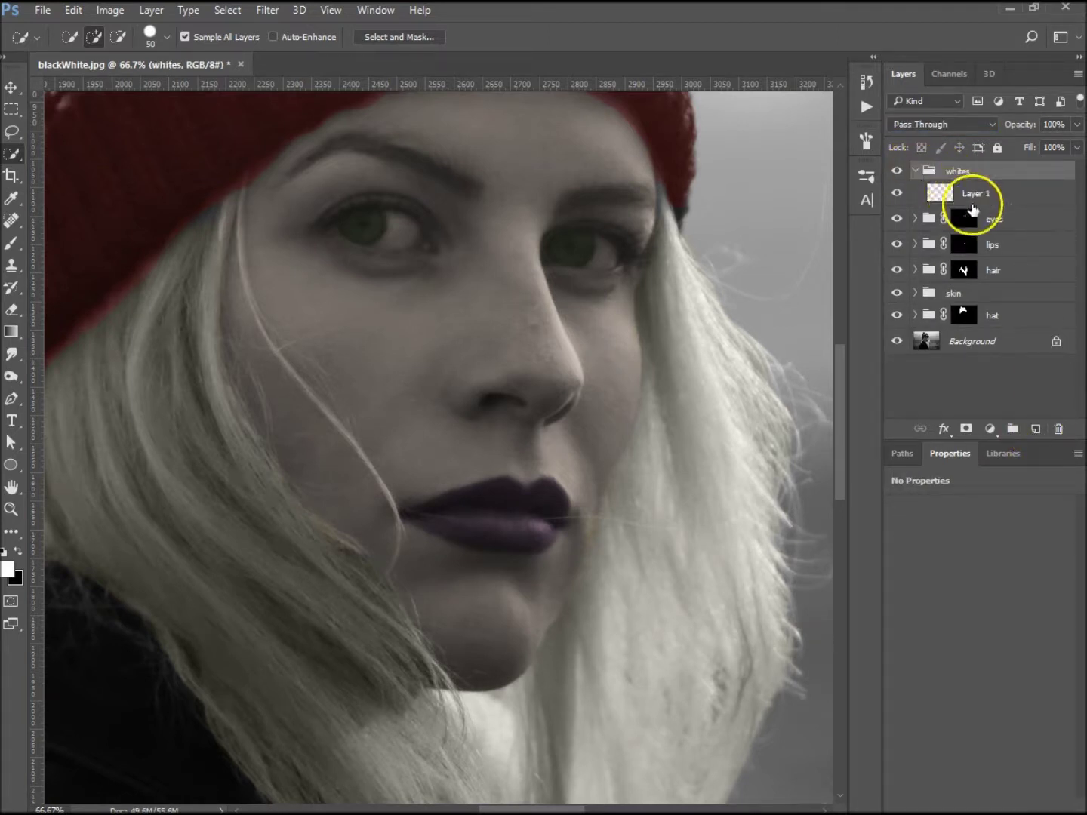
click(942, 195)
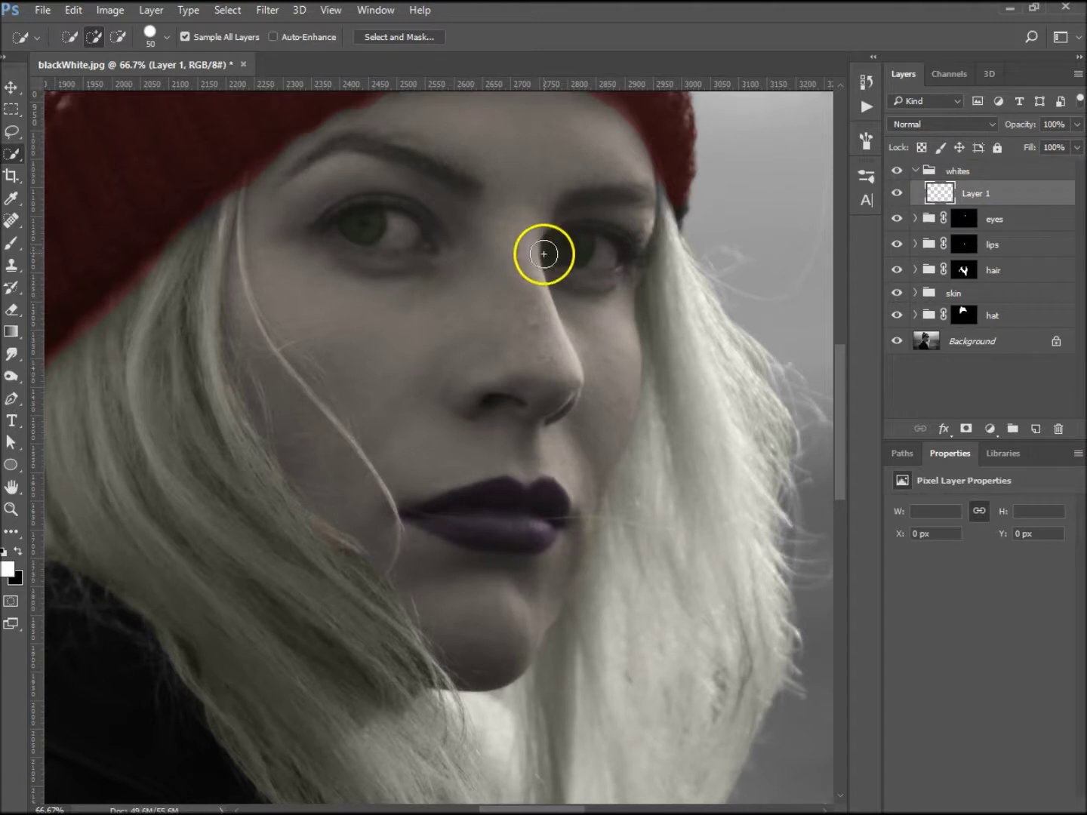
Step: Switch to the Brush tool at size 50 and make white the foreground color
key(b)
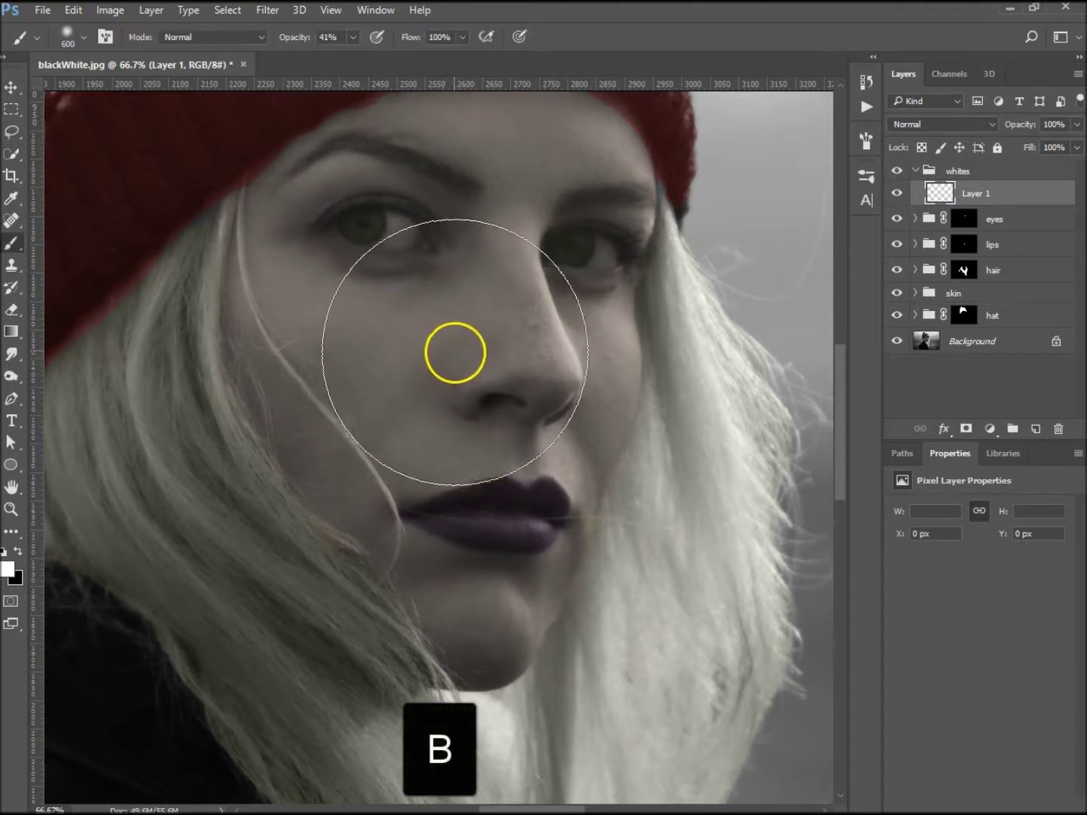
key(bracketleft)
key(bracketleft)
key(bracketleft)
key(bracketleft)
key(bracketleft)
key(bracketleft)
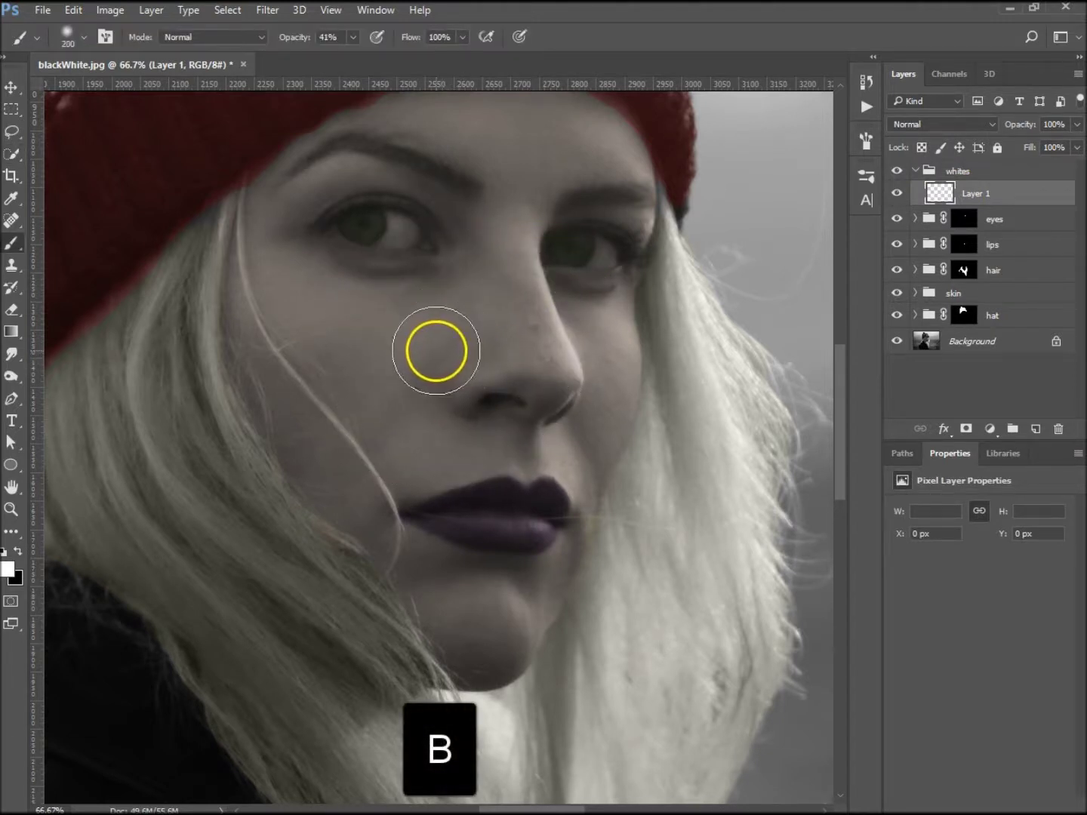
key(bracketleft)
key(bracketleft)
key(bracketleft)
key(bracketleft)
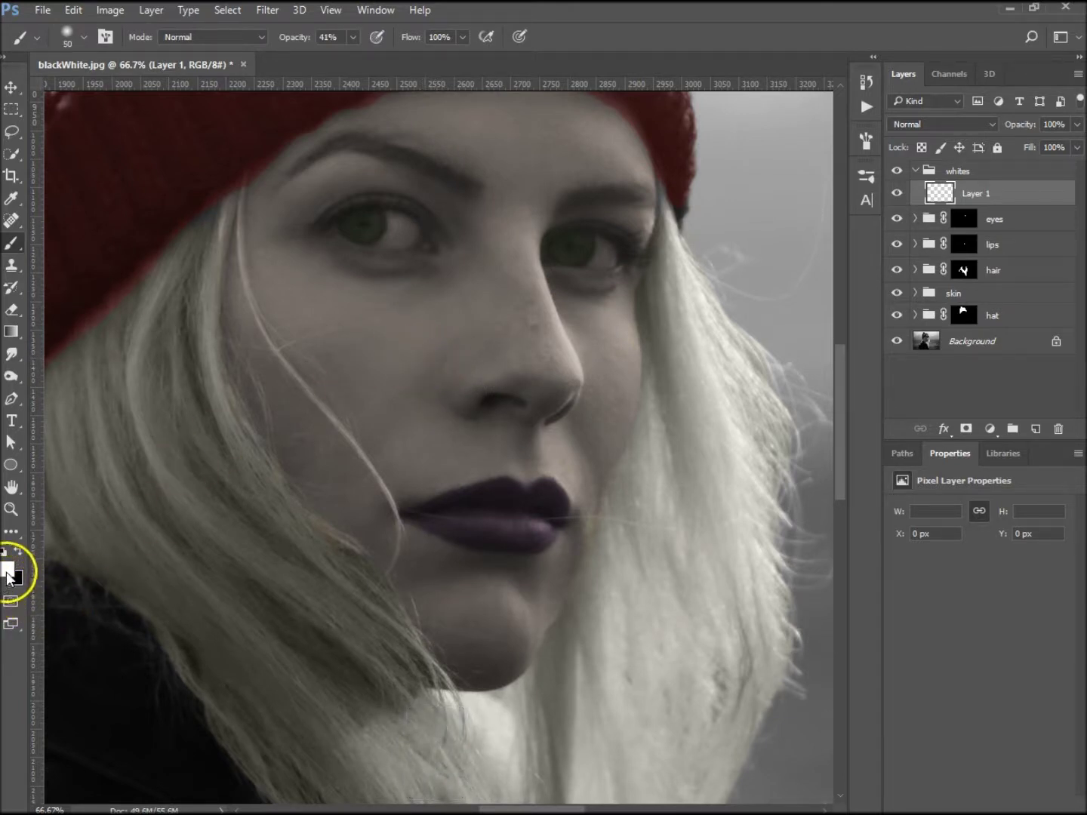
key(d)
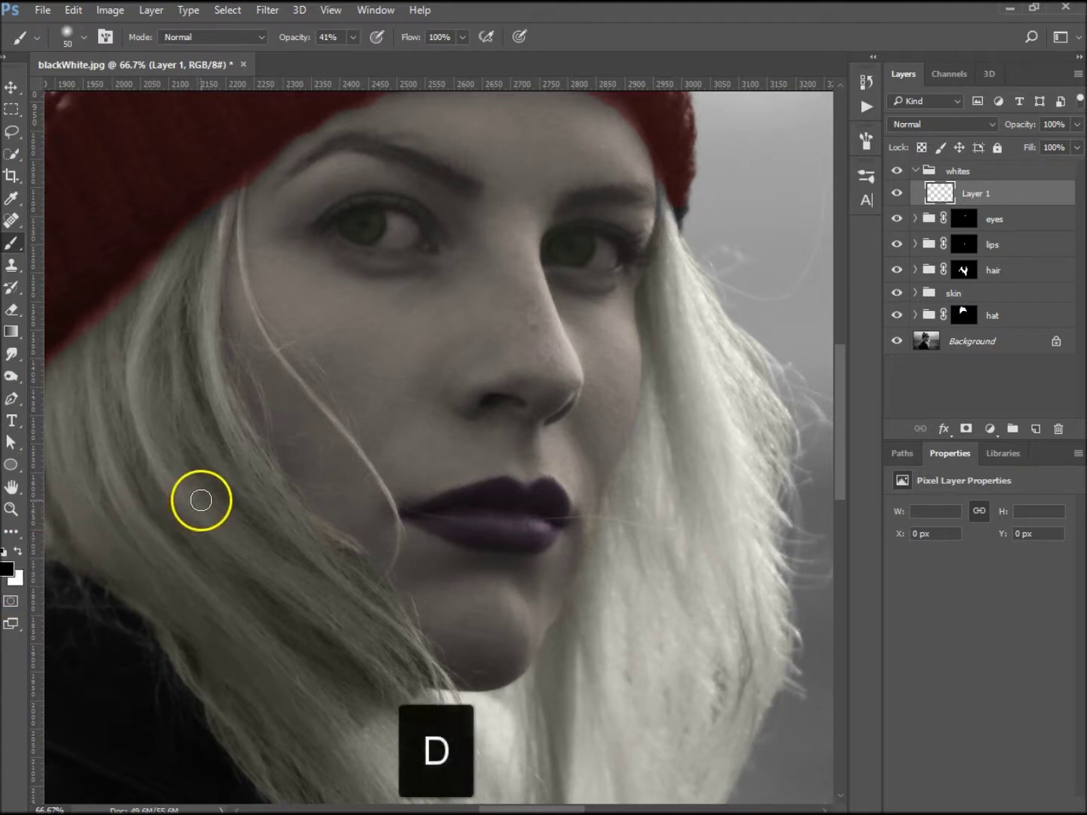
key(x)
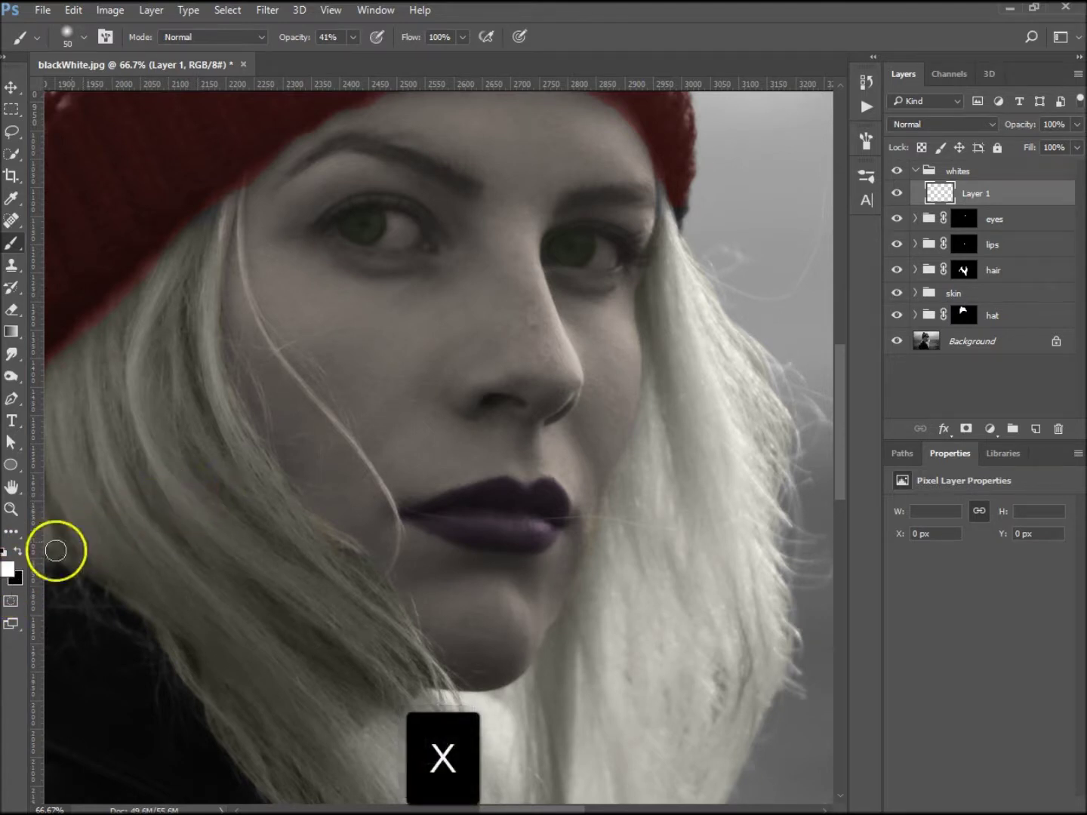
Step: Set the brush opacity to 29% and reduce the brush size to 30 for painting the eyes
key(ctrl+plus)
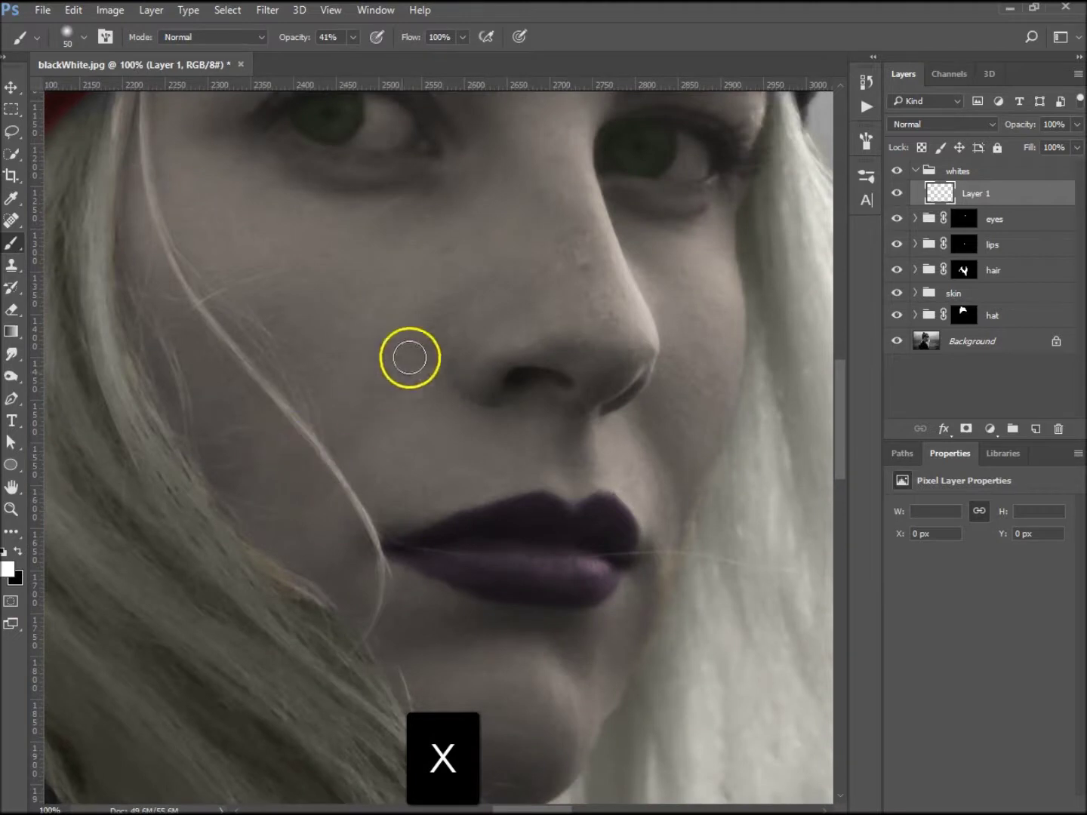
drag(425, 241, 396, 388)
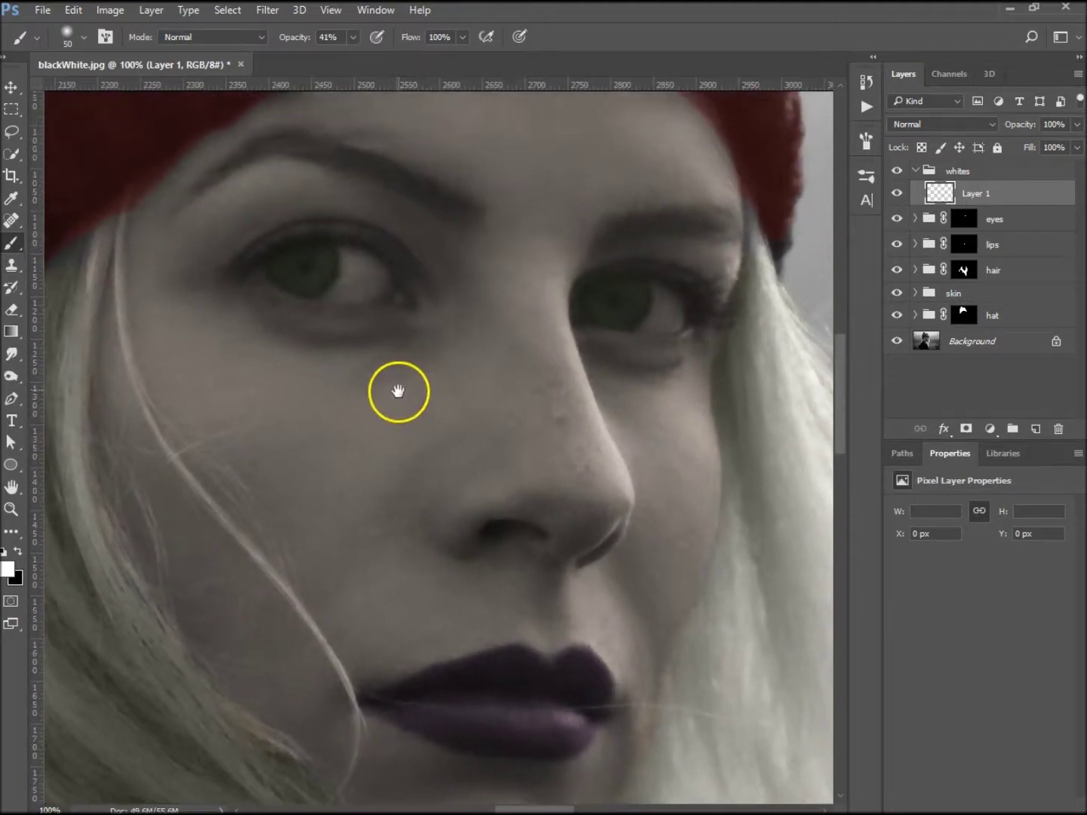
drag(297, 44, 282, 42)
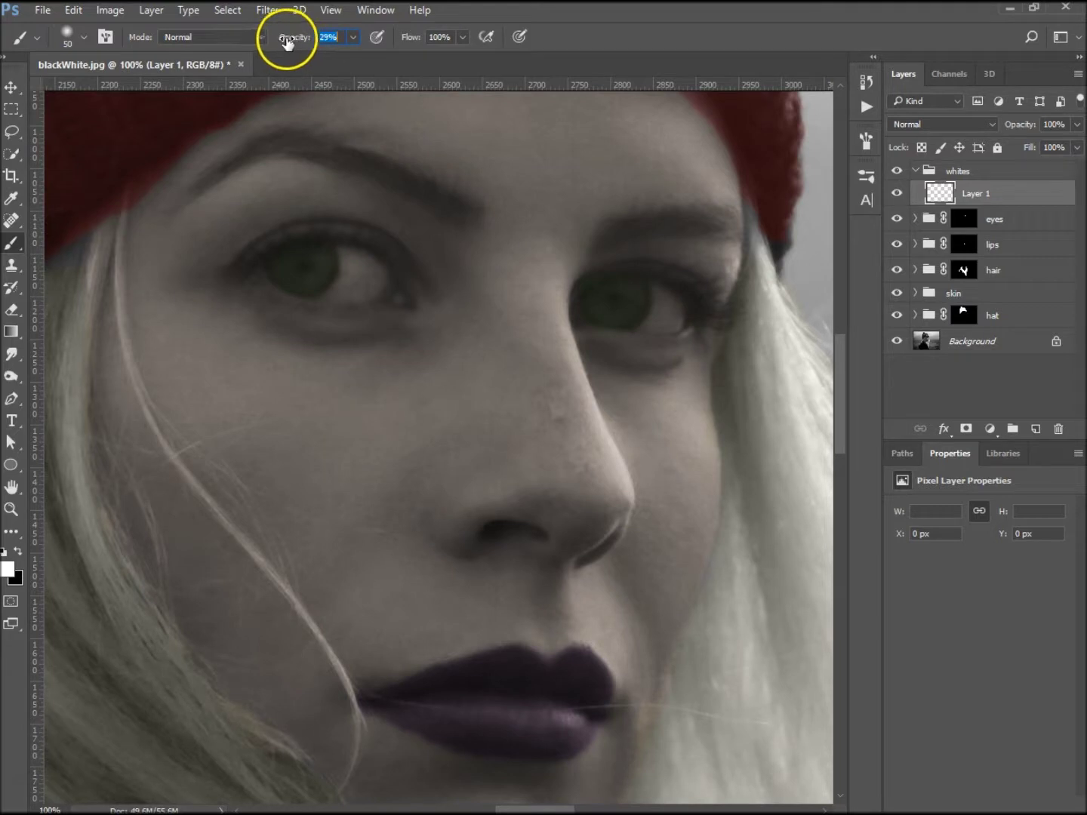
key(bracketleft)
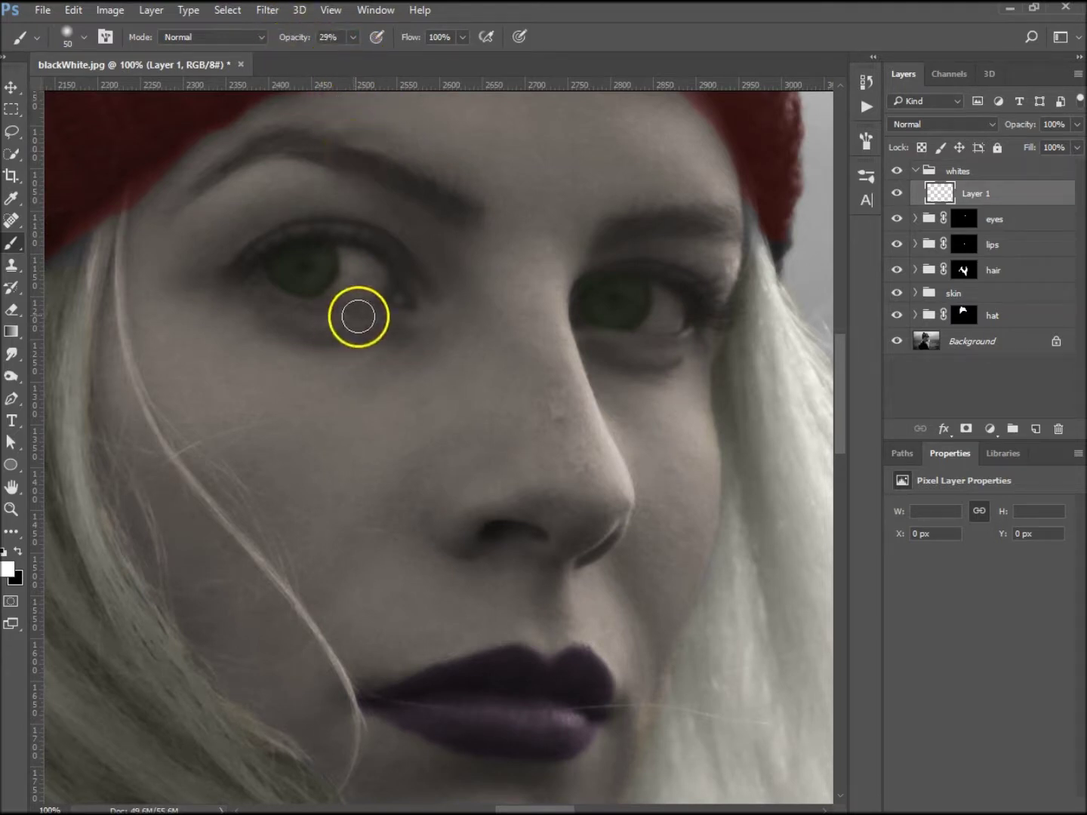
key(bracketleft)
key(bracketleft)
key(bracketleft)
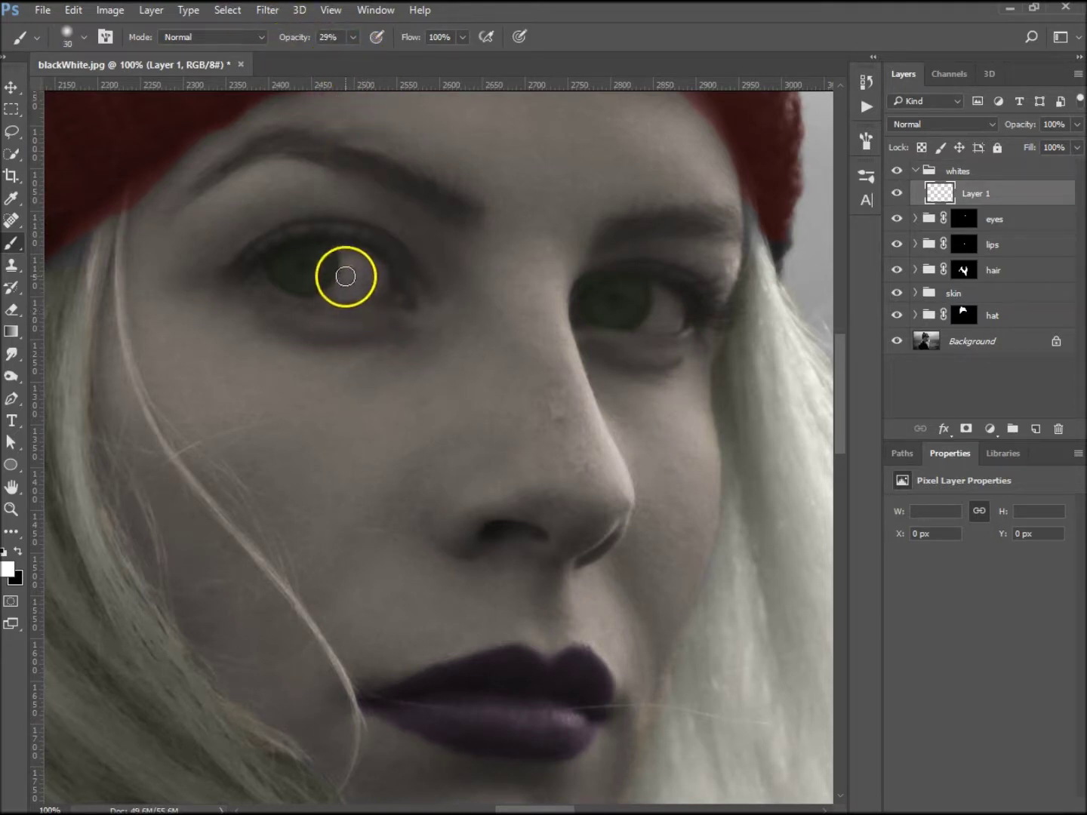
Step: Paint the whites of both eyes in white, reducing the brush to size 10 for the second eye and undoing a stray stroke
mouse_move(352, 255)
mouse_down()
mouse_move(380, 288)
mouse_move(335, 295)
mouse_move(352, 274)
mouse_move(364, 284)
mouse_move(349, 256)
mouse_move(347, 292)
mouse_move(367, 281)
mouse_move(410, 286)
mouse_up()
key(bracketleft)
key(bracketleft)
mouse_move(655, 288)
mouse_down()
mouse_move(681, 310)
mouse_move(662, 330)
mouse_up()
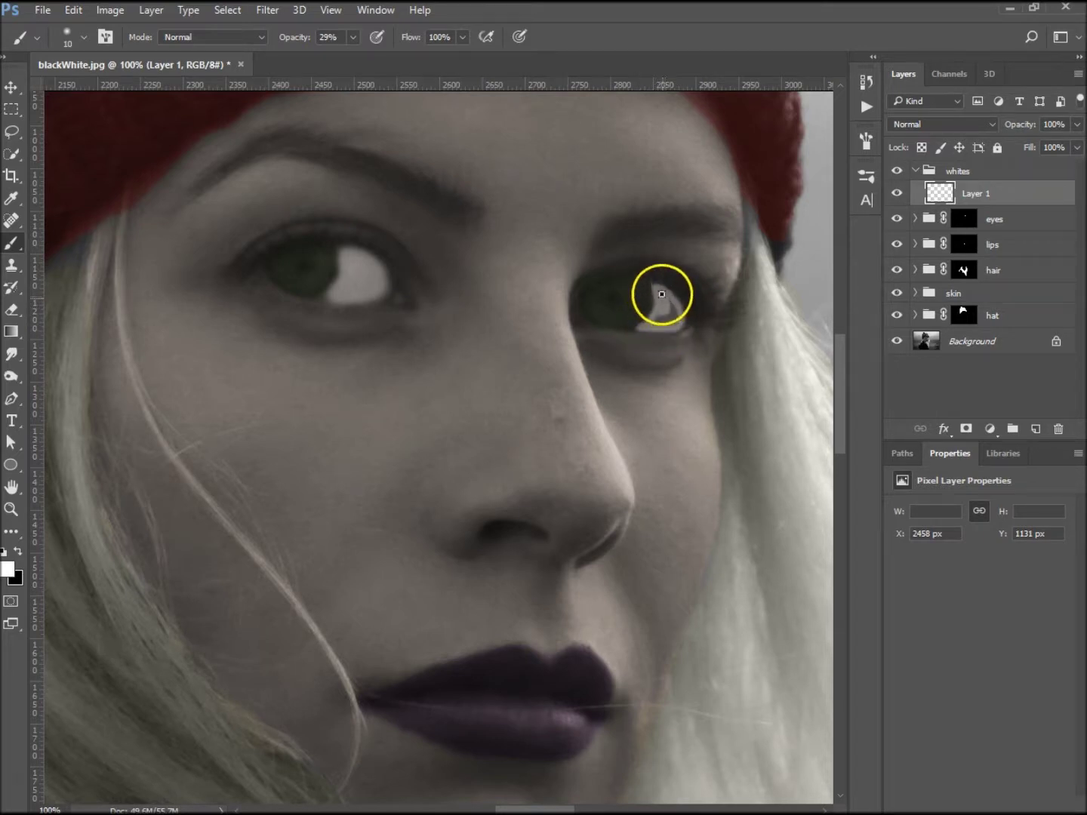
drag(674, 314, 659, 322)
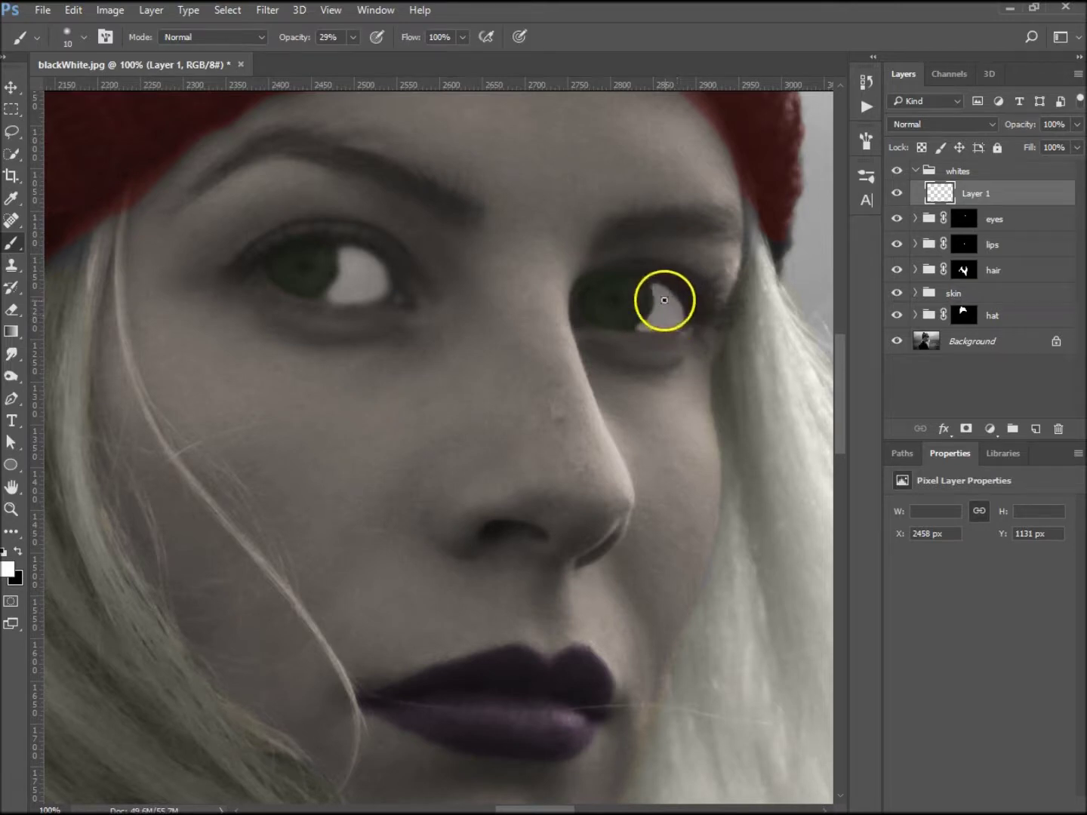
drag(671, 309, 670, 322)
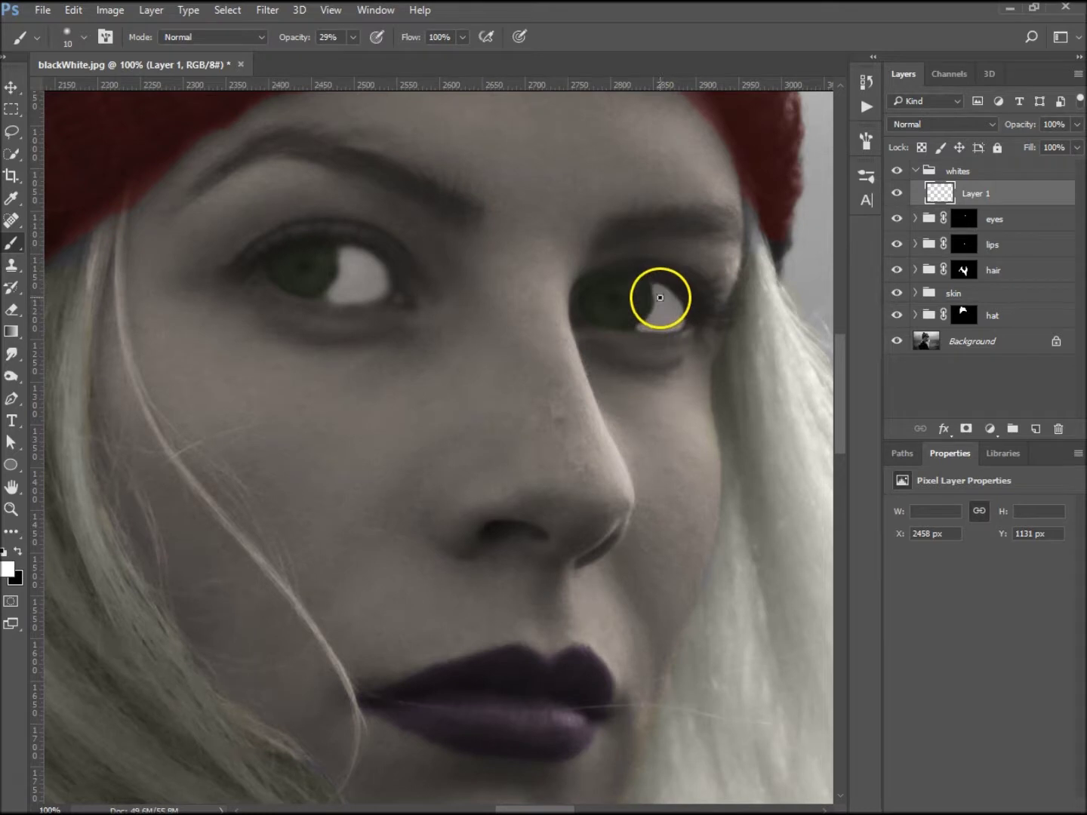
key(ctrl+z)
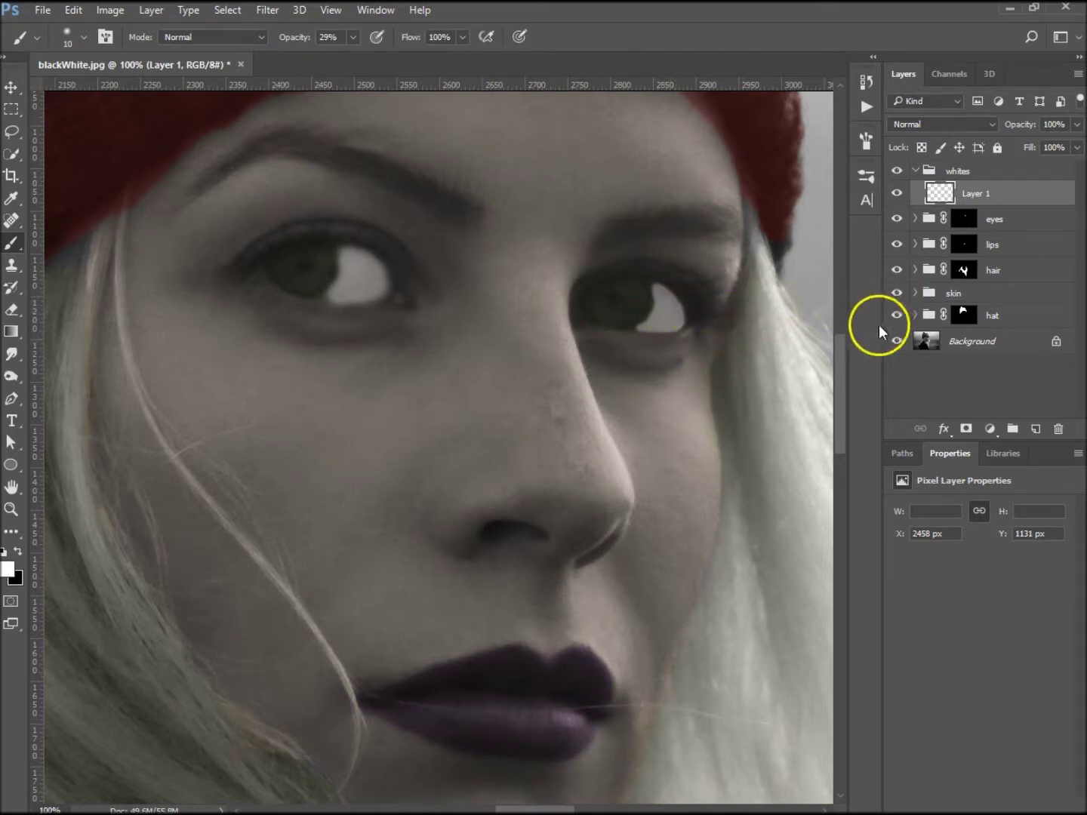
Step: Lower the opacity of the painted layer in the whites group while judging it against the whole photo
key(ctrl+0)
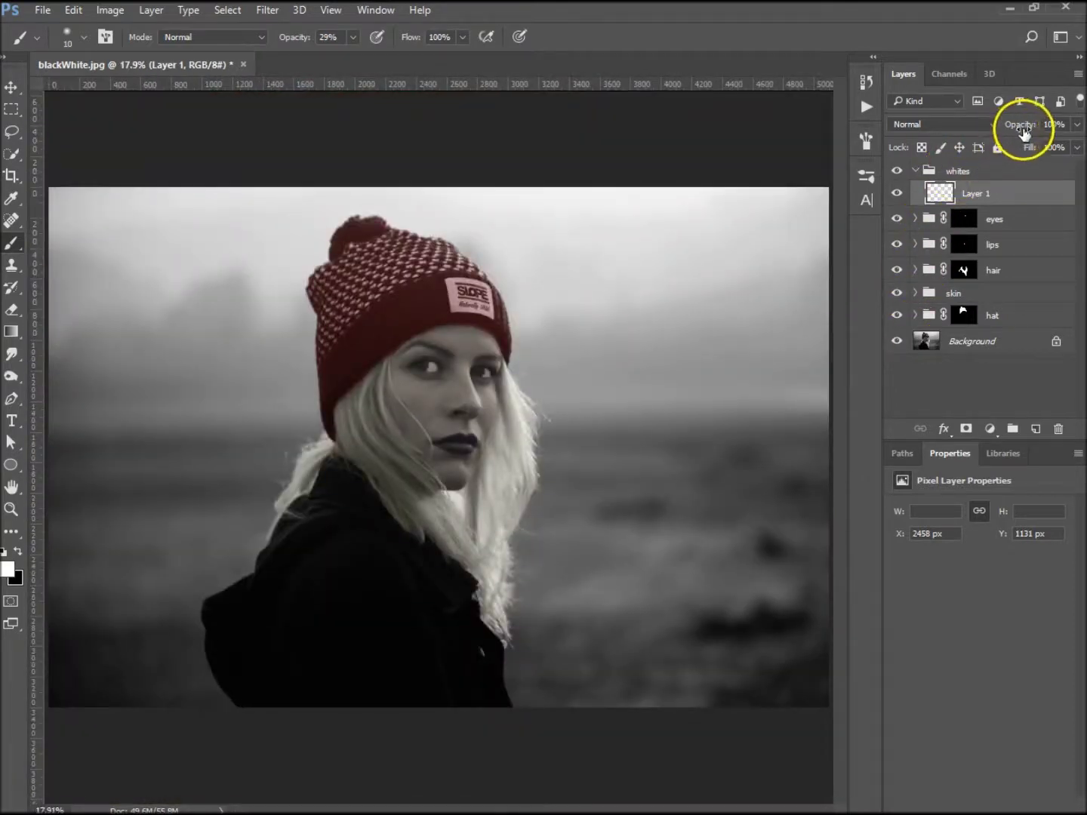
drag(1023, 126, 958, 123)
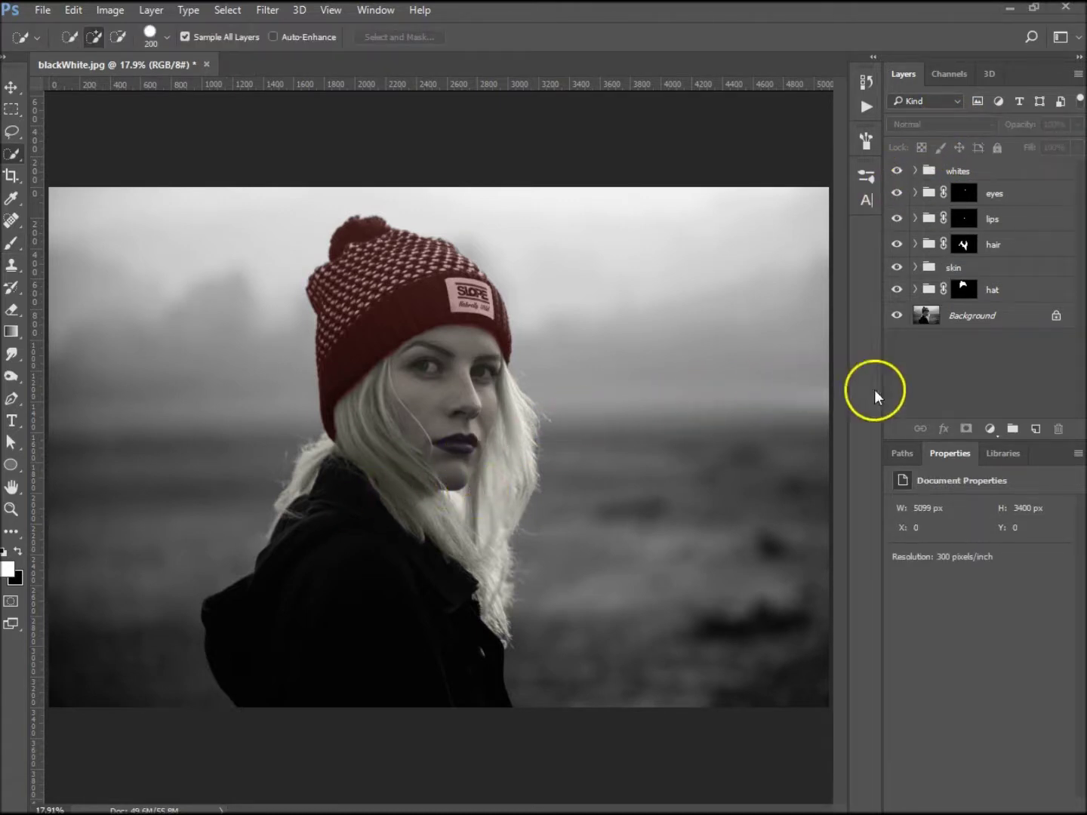
Step: Create a new group above whites and name it jum-per
click(1011, 428)
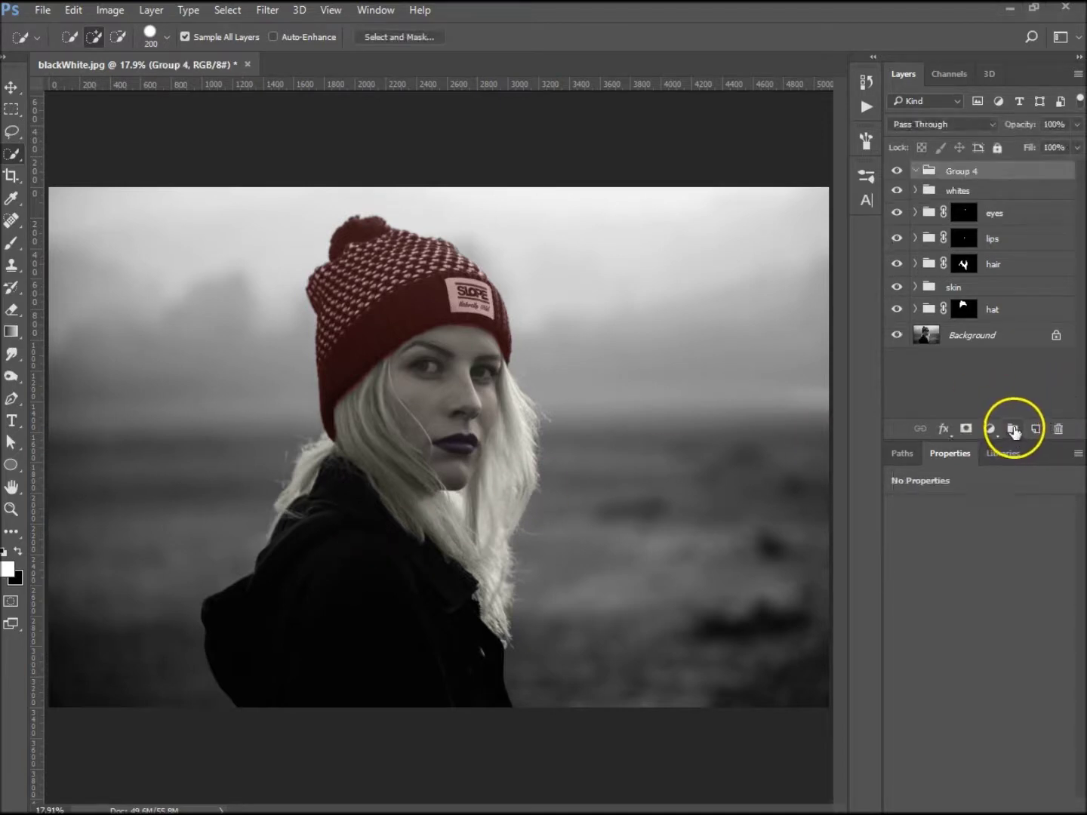
double_click(966, 172)
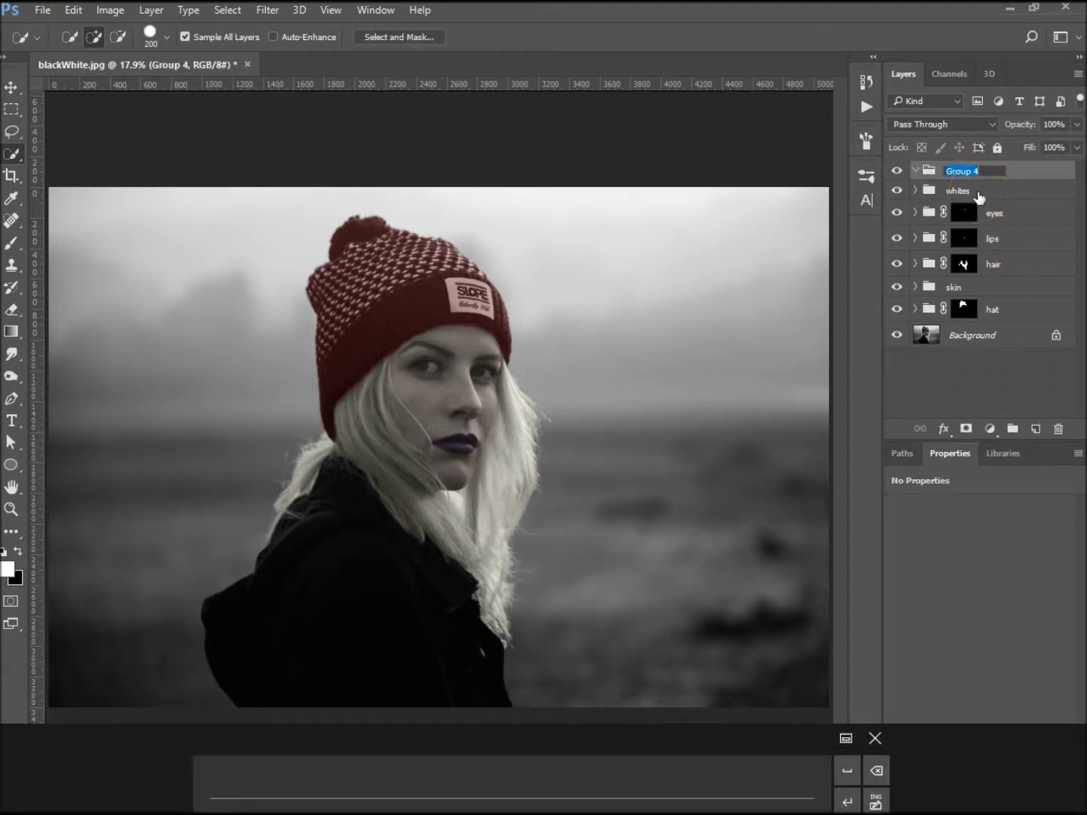
text(jum-per)
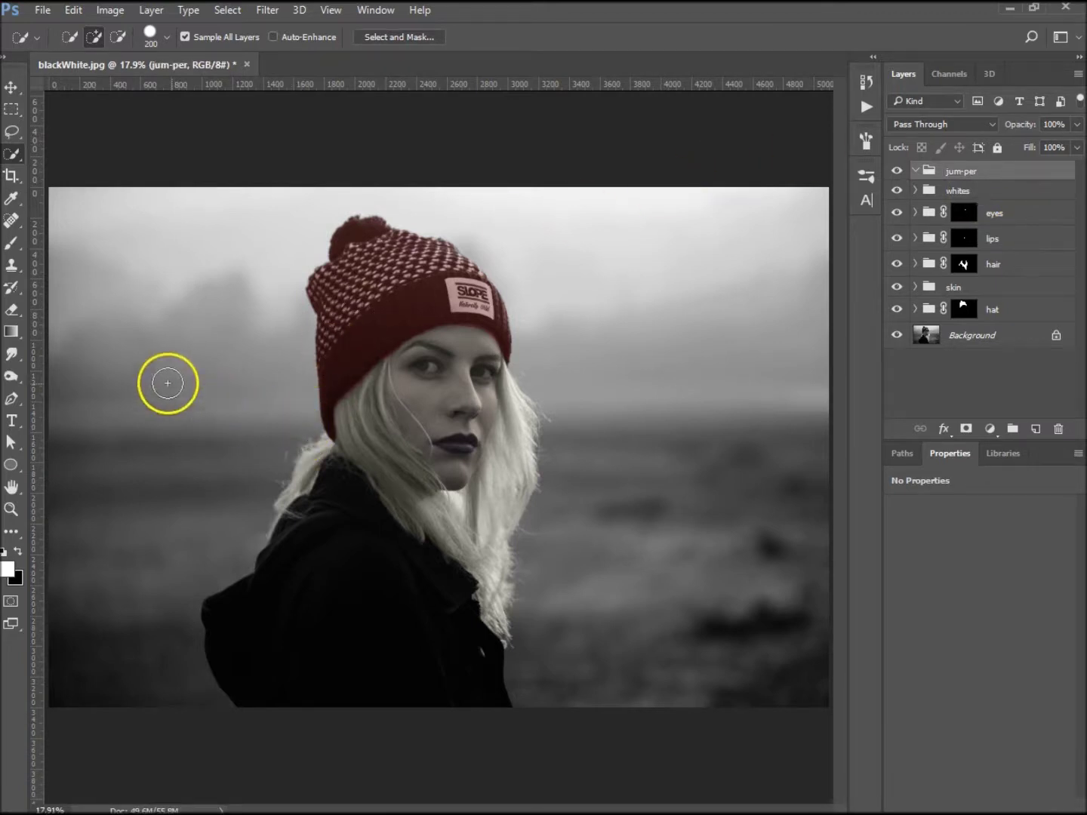
Step: Select the woman's dark jacket on the Background layer with the Quick Selection tool
text(w)
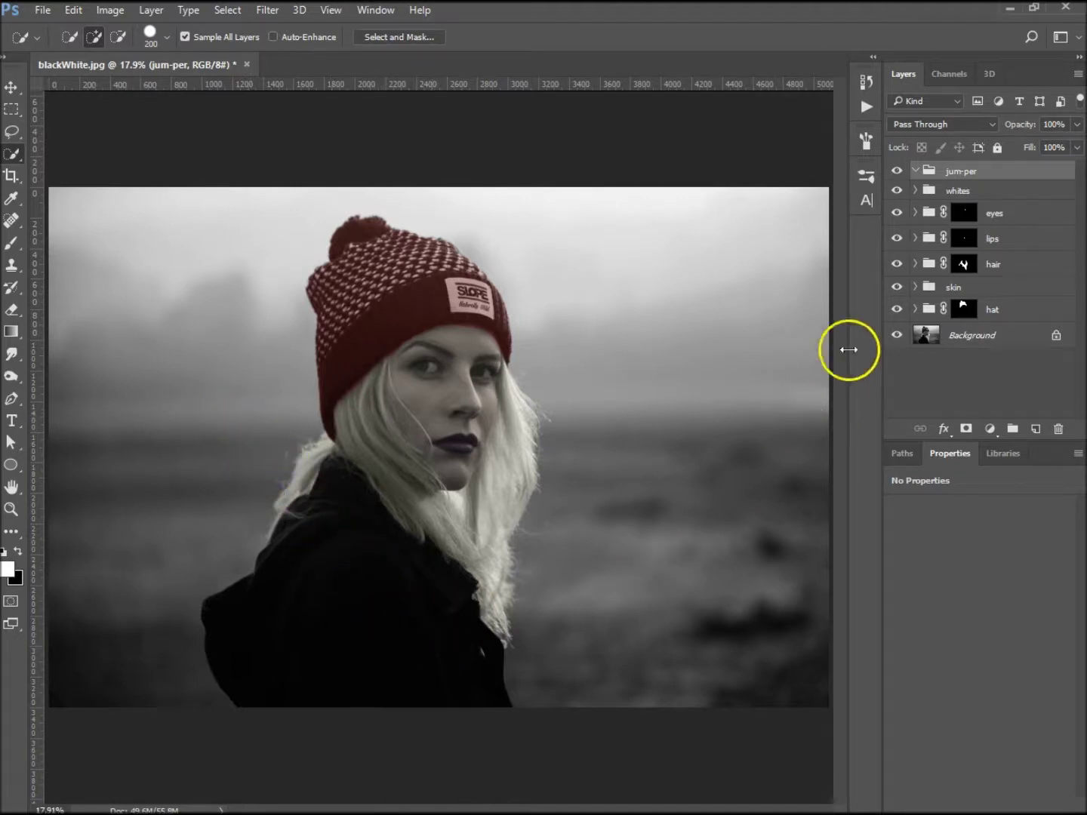
click(958, 336)
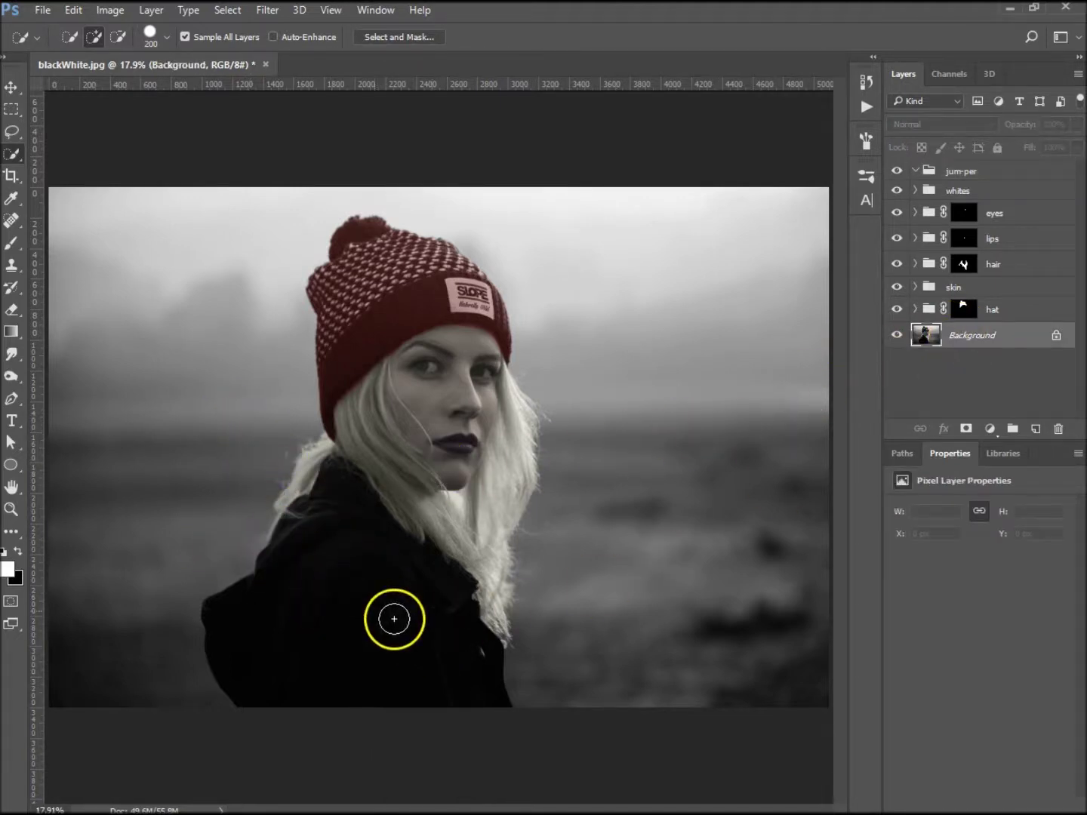
mouse_move(455, 647)
mouse_down()
mouse_move(347, 612)
mouse_move(337, 577)
mouse_up()
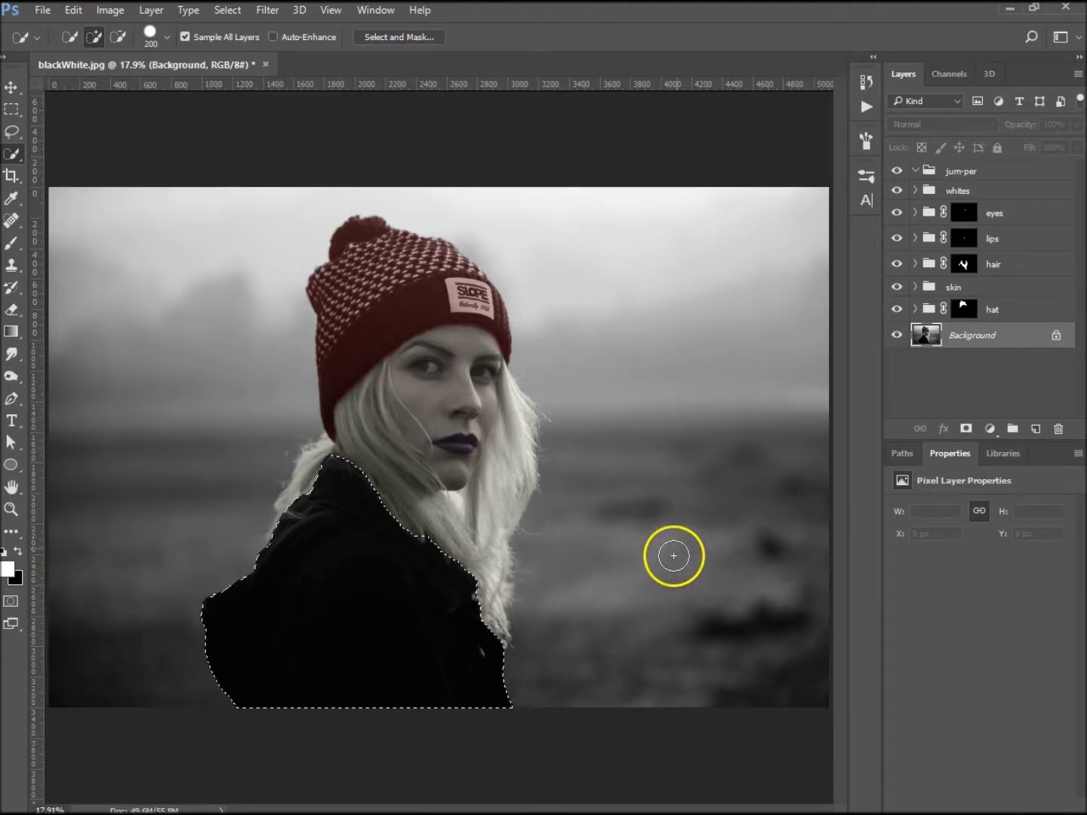
Step: Mask the jum-per group with the jacket selection and add a dark blue (0d198a) Solid Color fill layer inside it
click(971, 173)
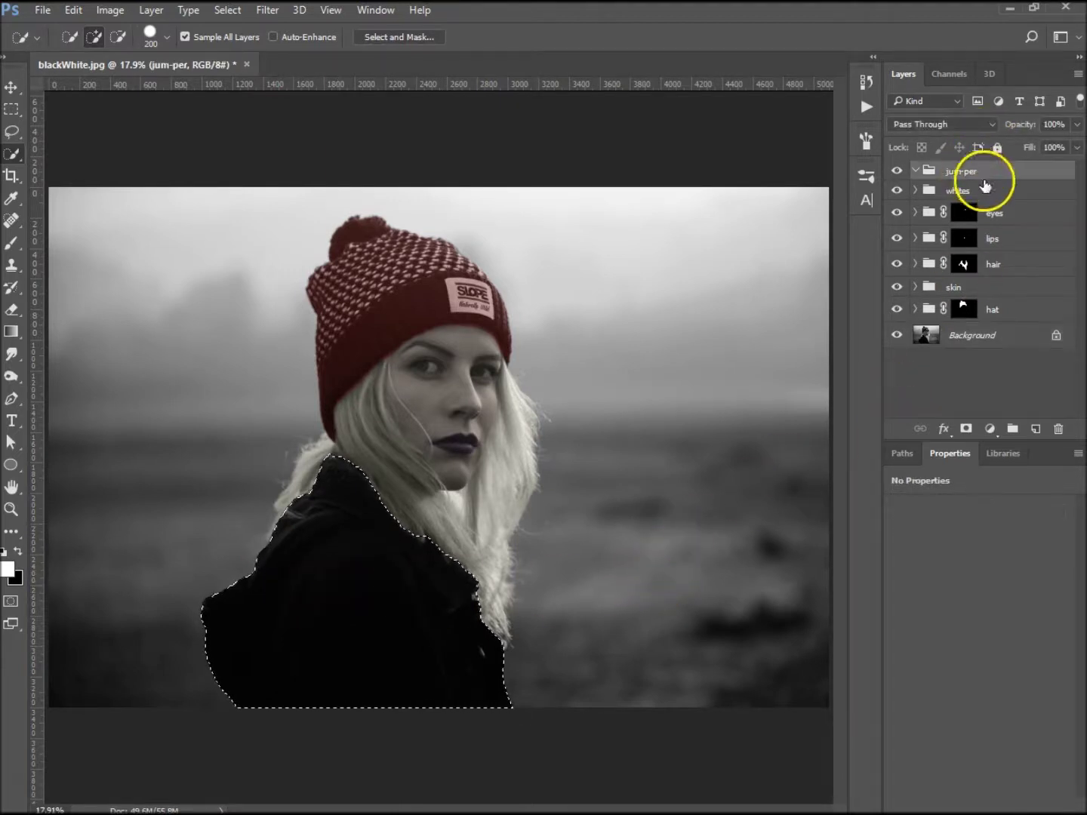
click(967, 430)
click(988, 430)
click(980, 452)
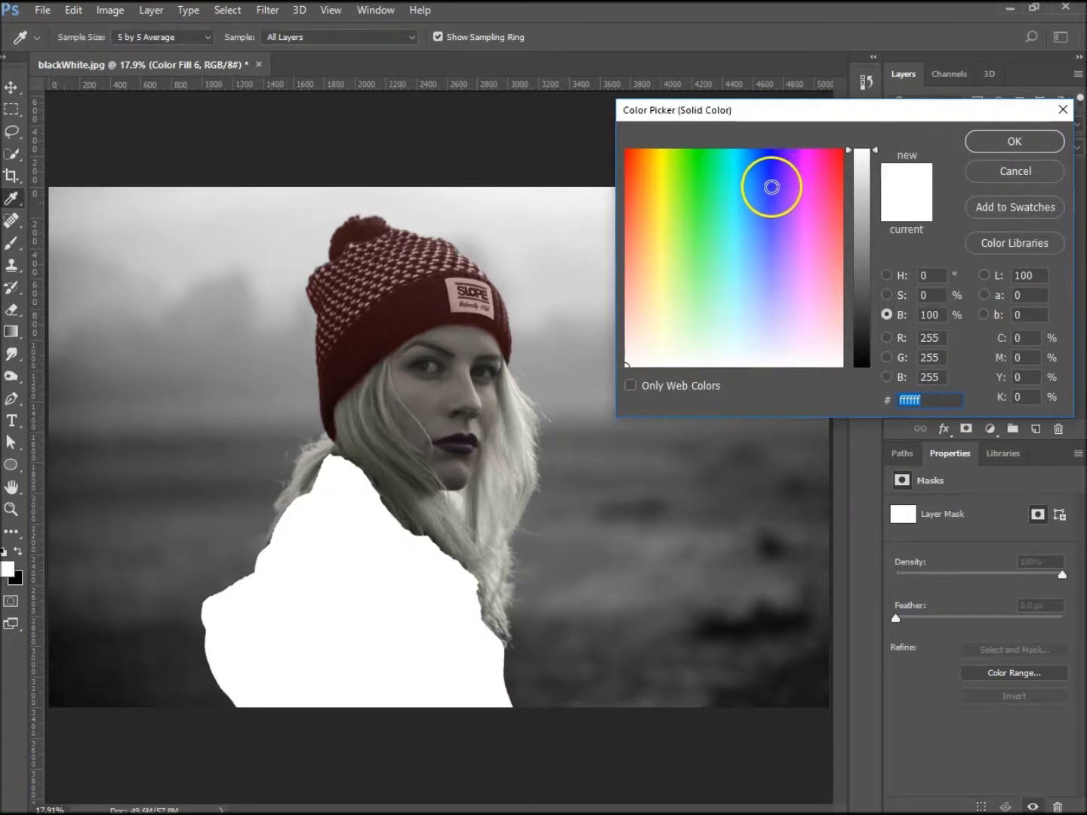
click(766, 169)
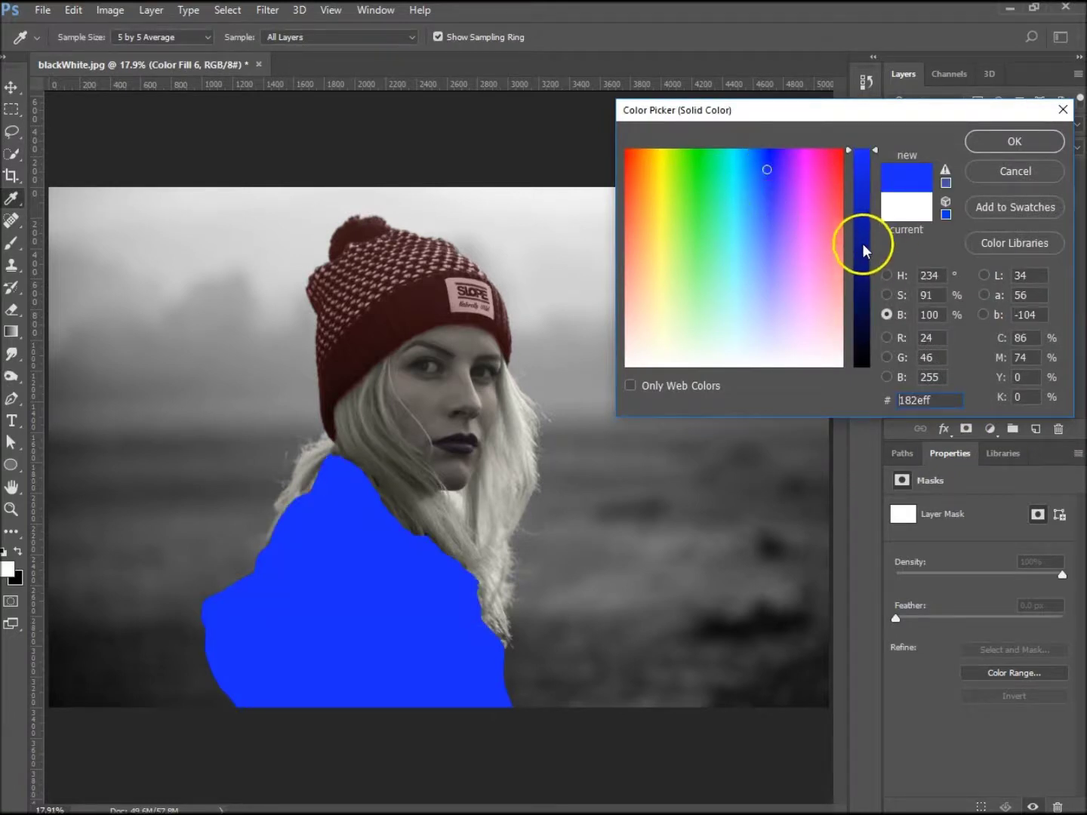
click(861, 241)
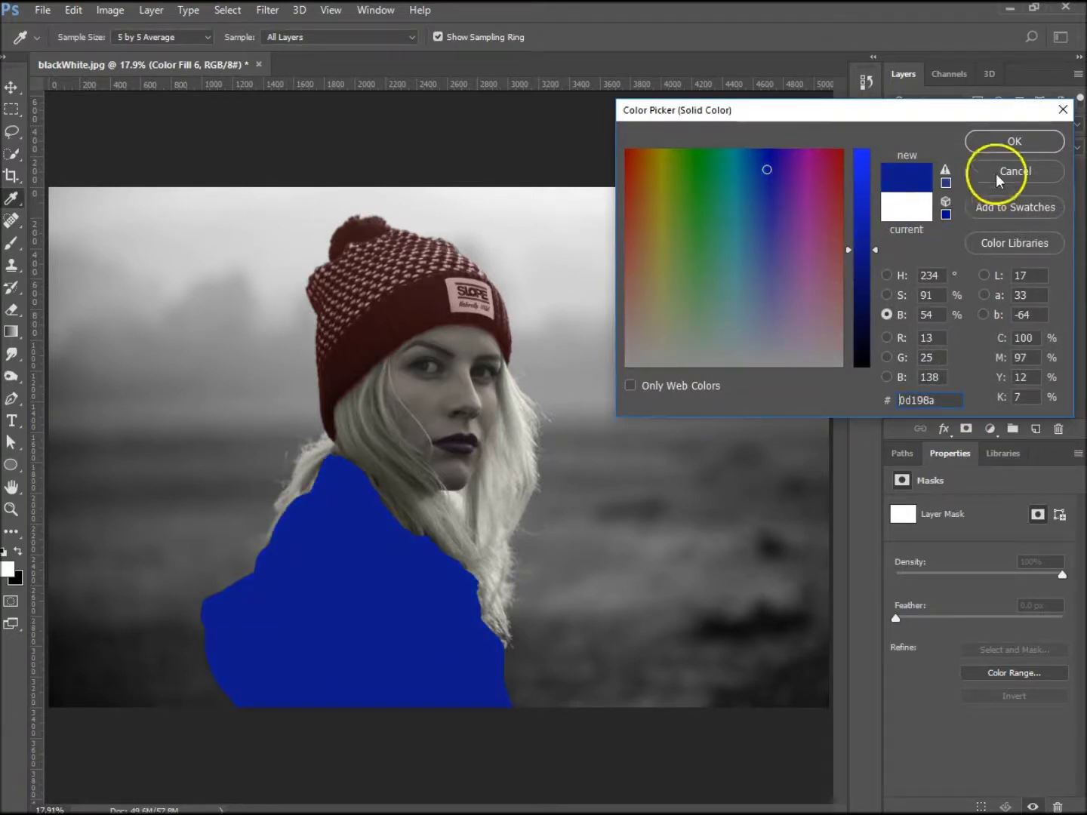
click(1014, 141)
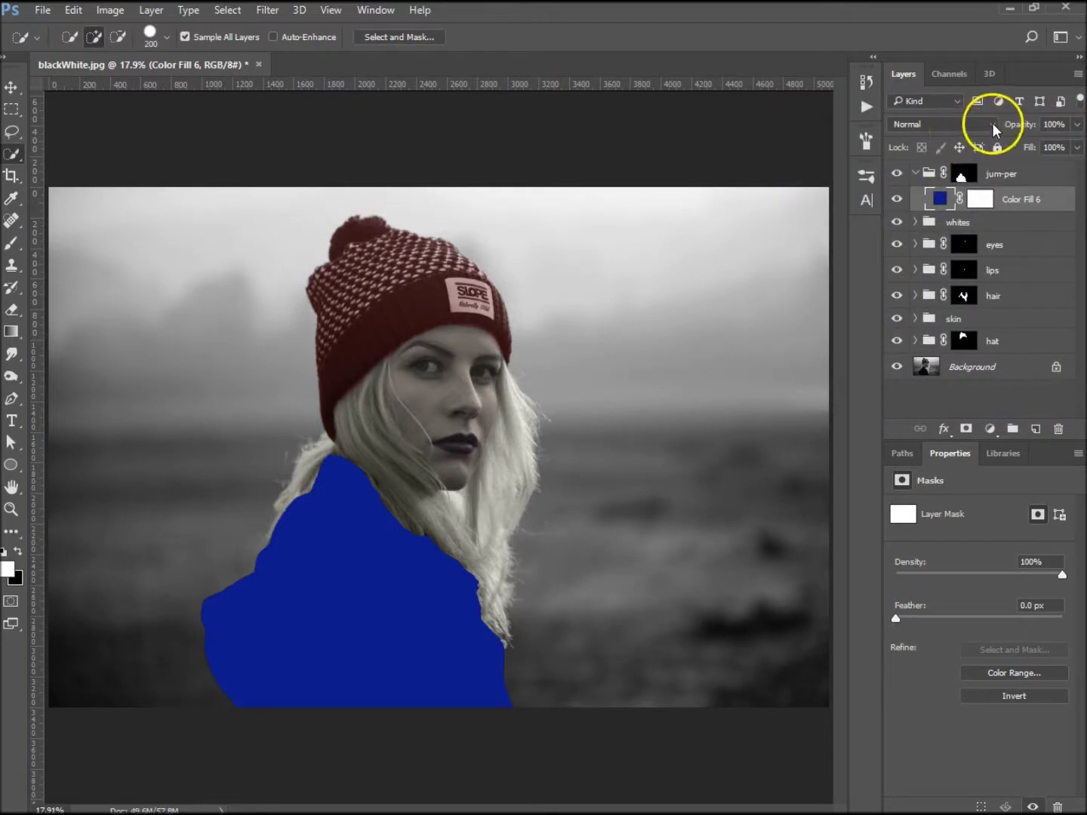
Step: Try Overlay on the blue jacket fill, settle on the Color blend mode, and lower its opacity to 22%
click(990, 124)
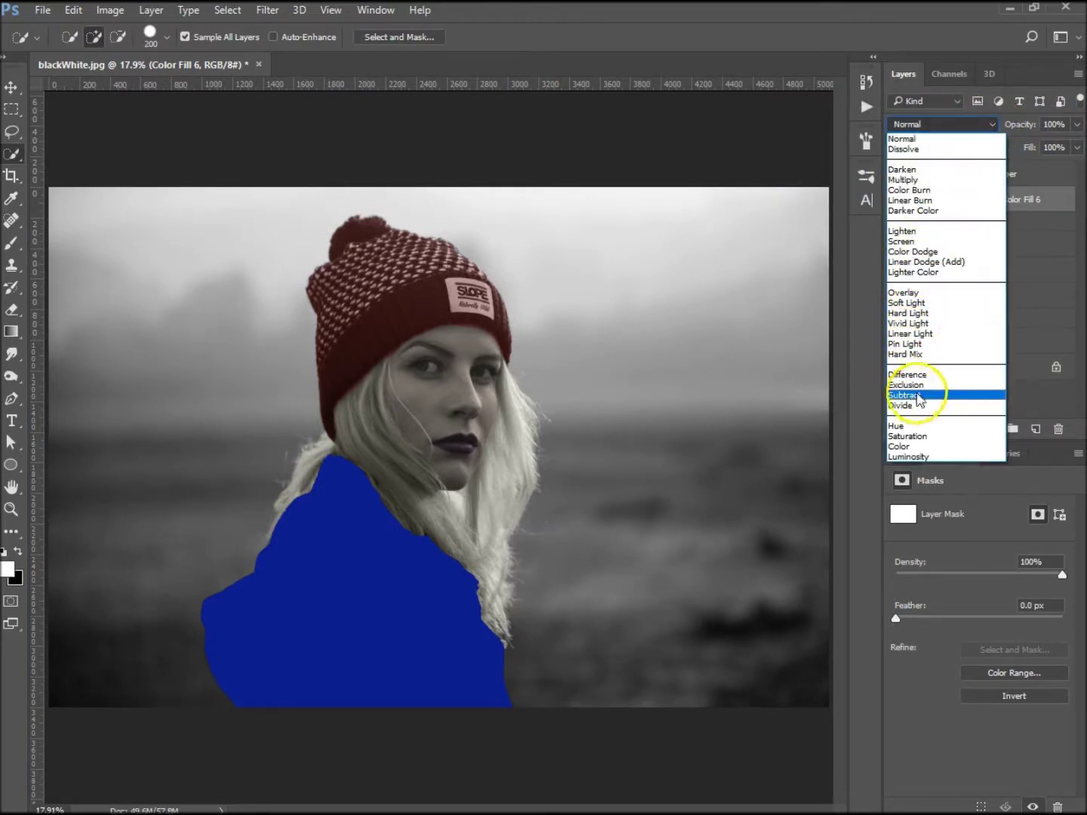
click(900, 446)
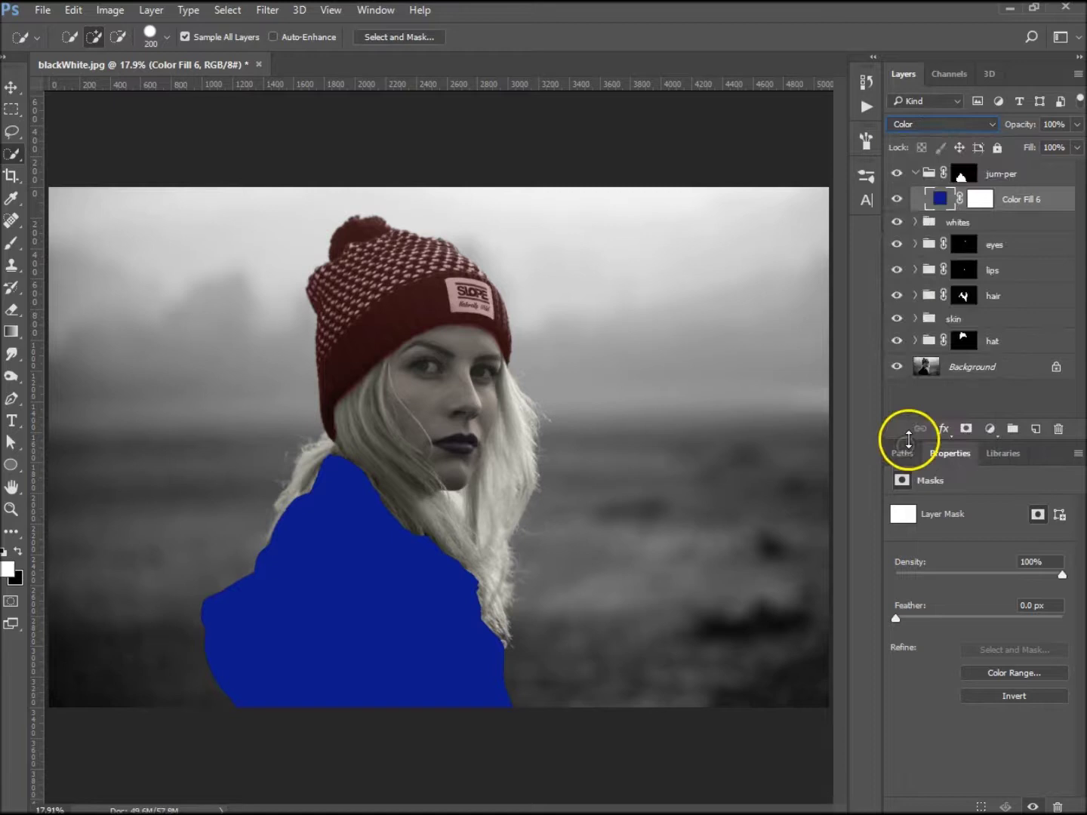
click(990, 124)
click(911, 297)
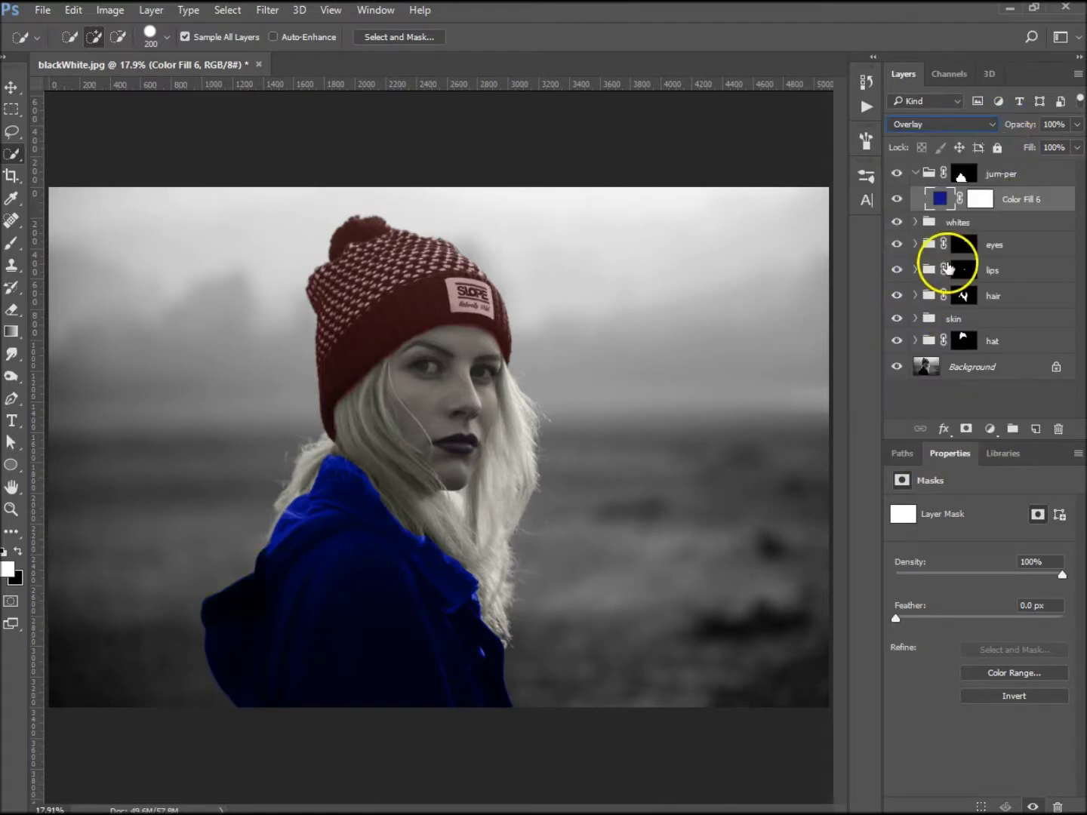
click(993, 126)
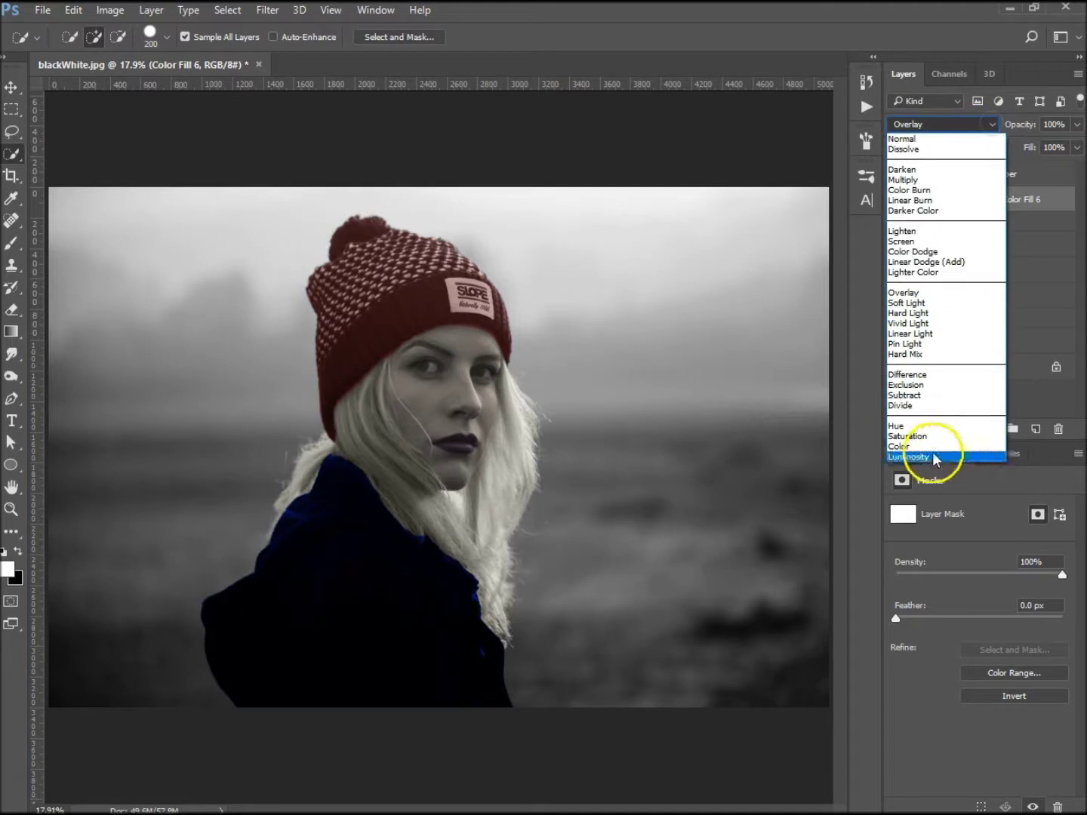
click(909, 446)
drag(1023, 125, 961, 125)
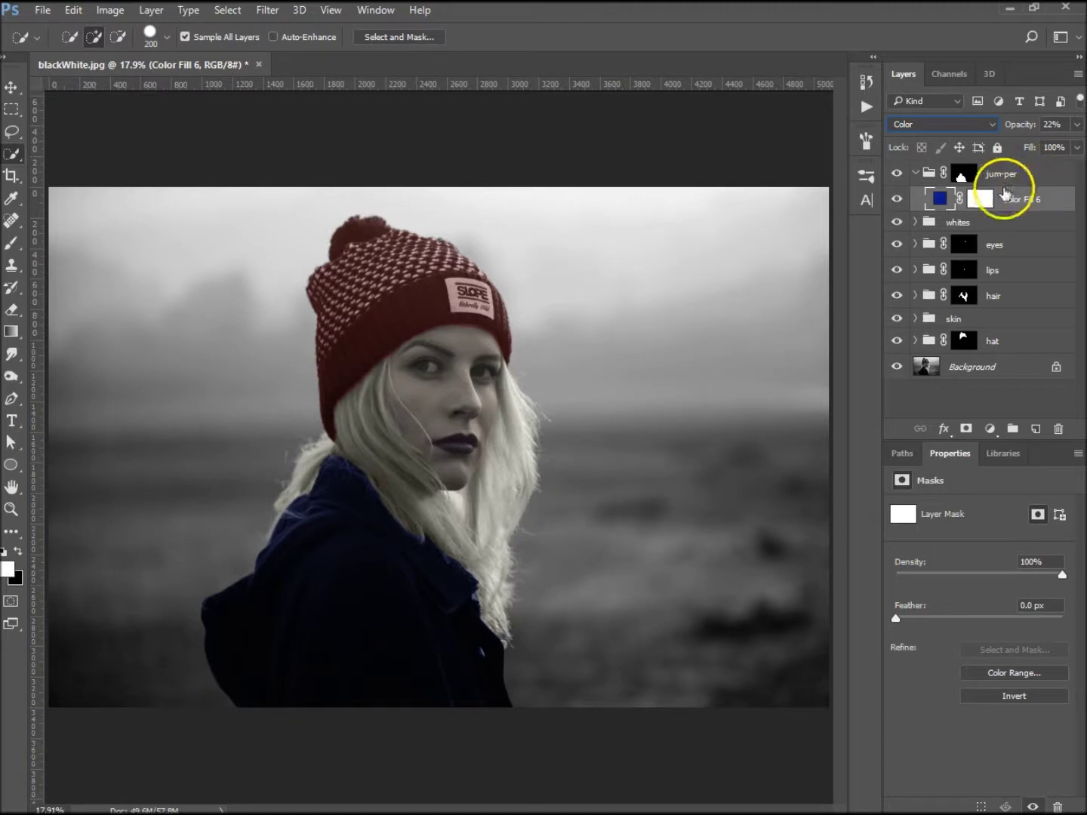
Step: Collapse the jum-per group and combine all the color groups from jum-per down to hat into one group
click(918, 174)
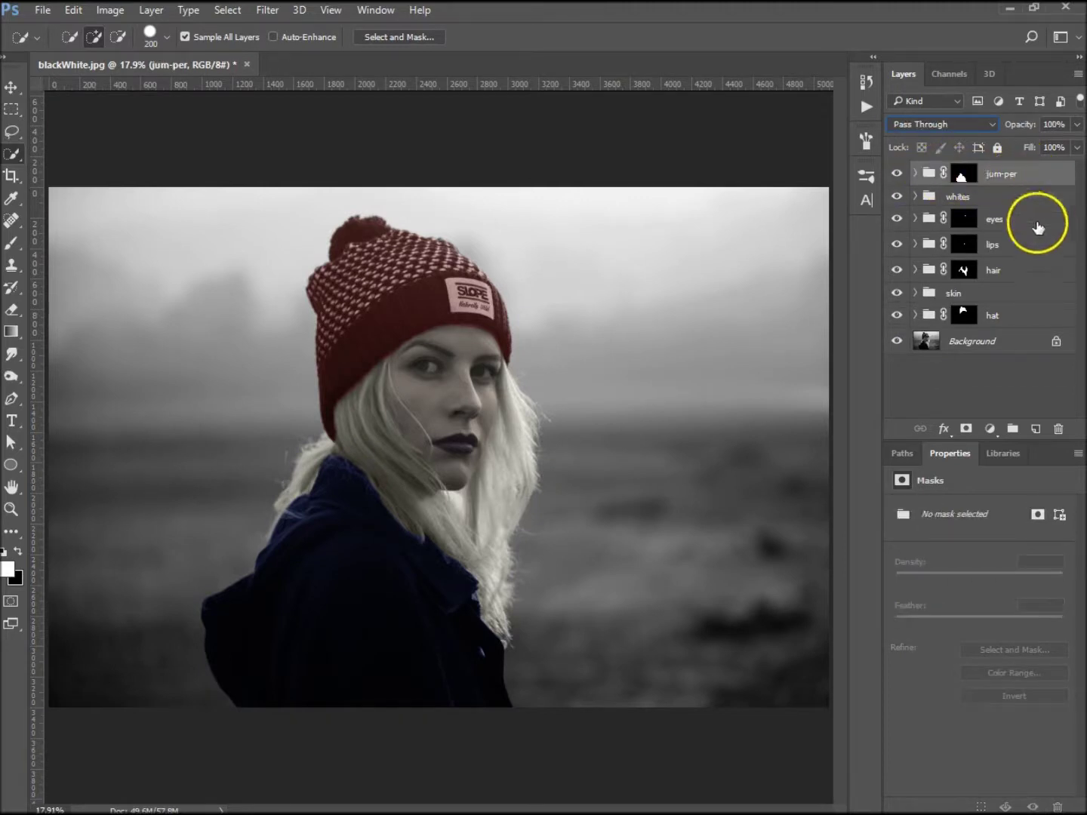
shift+click(1015, 317)
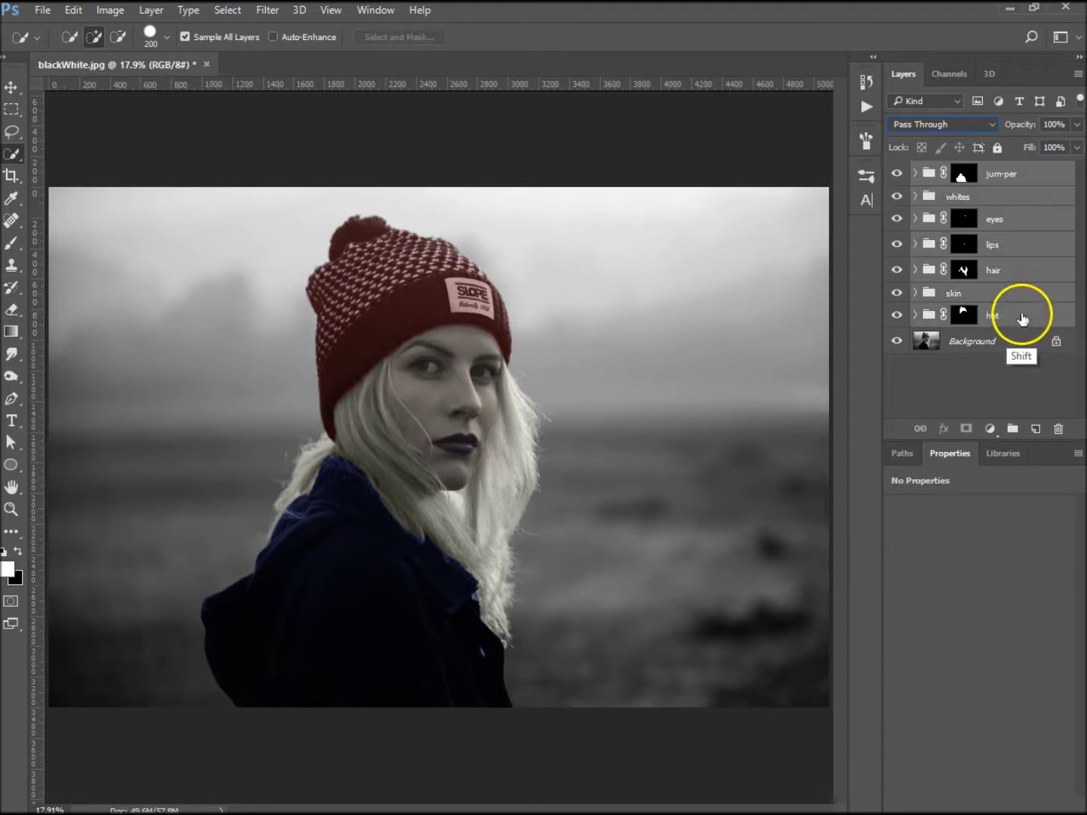
key(ctrl+g)
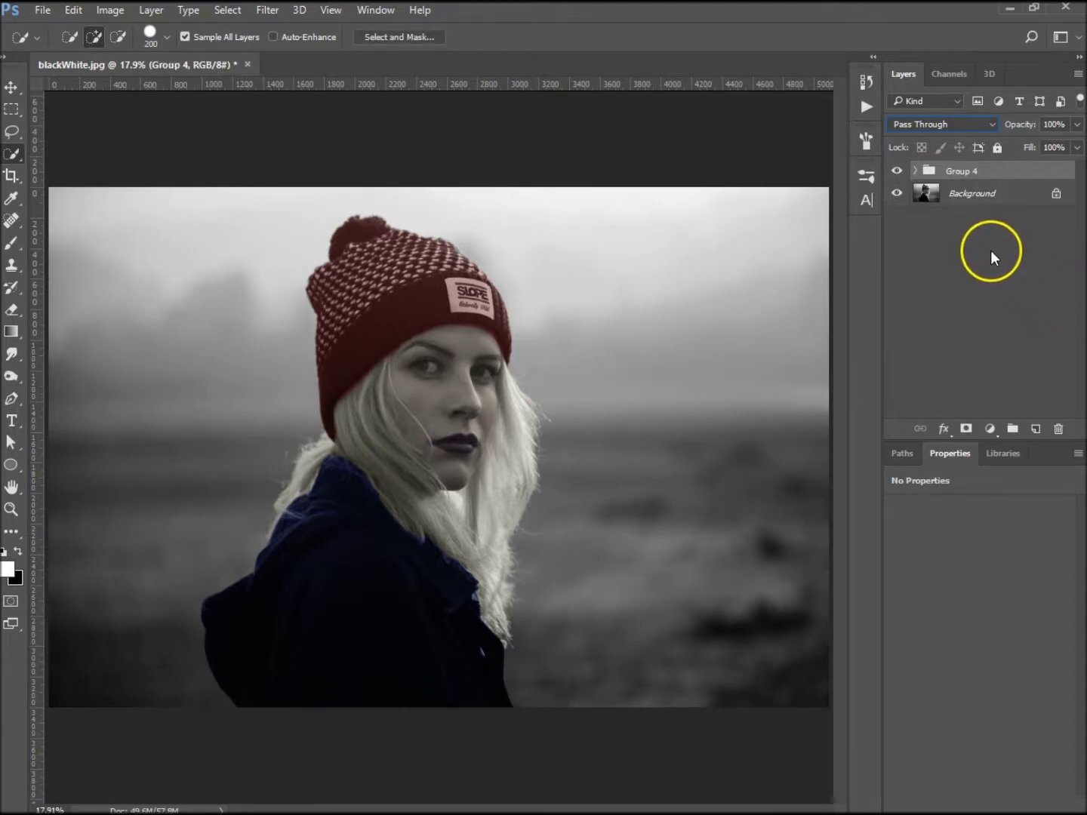
Step: Hide and show the combined color group to compare the colorized portrait with the black-and-white original
click(897, 171)
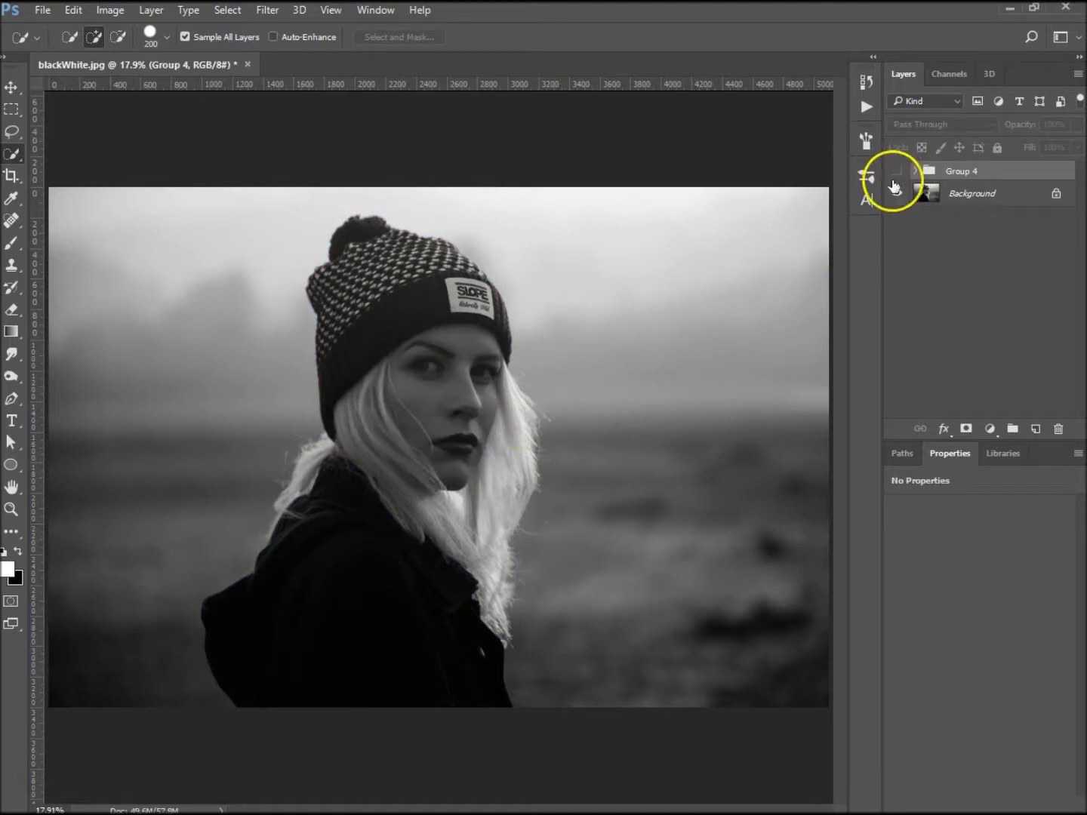
click(897, 173)
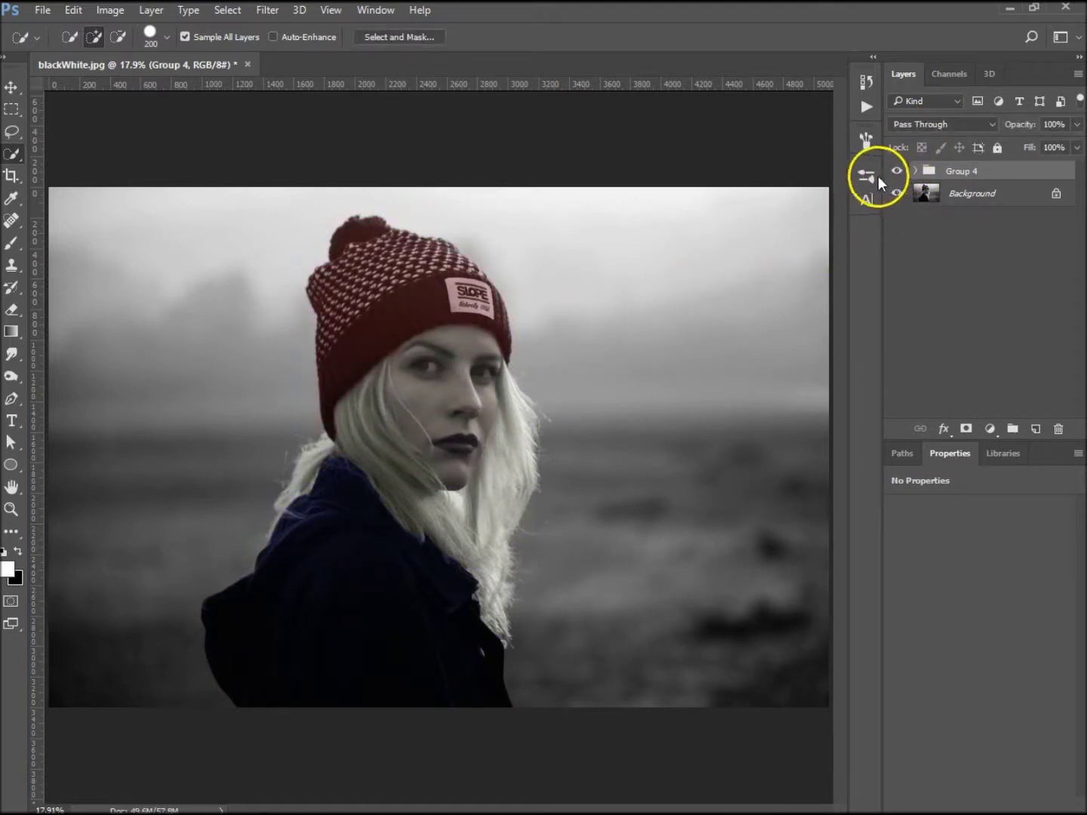
drag(909, 185, 919, 177)
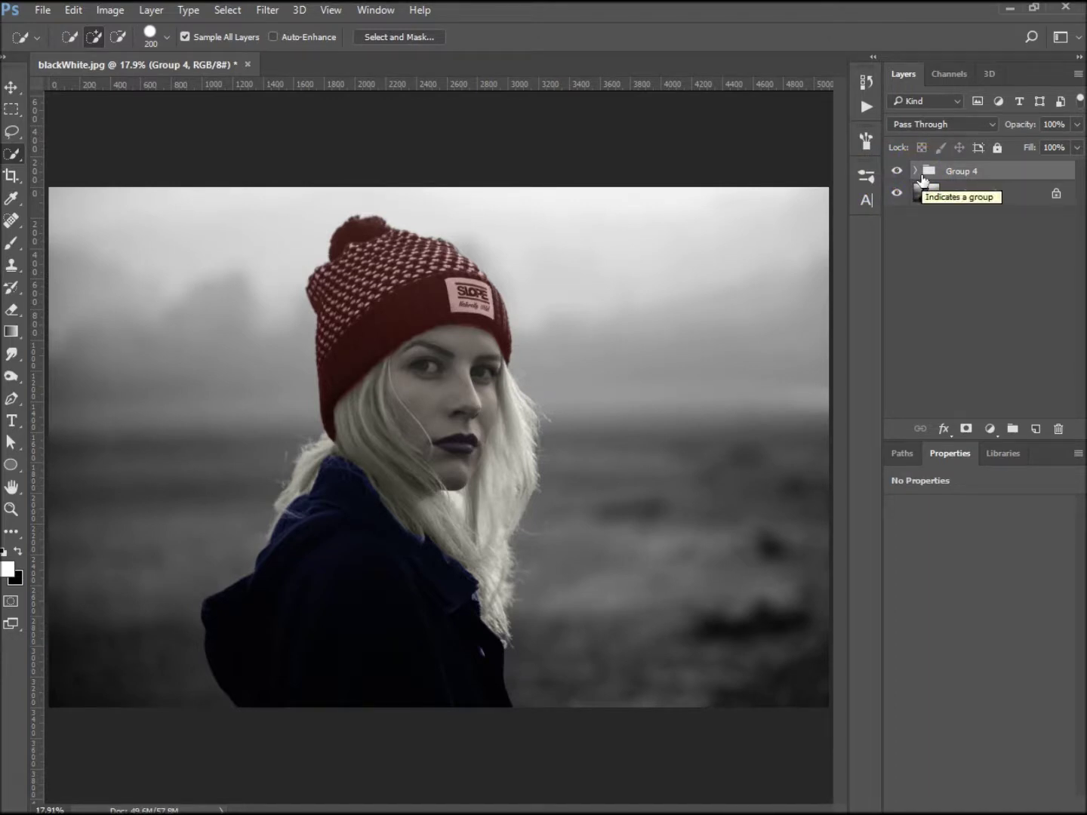
drag(921, 180, 922, 181)
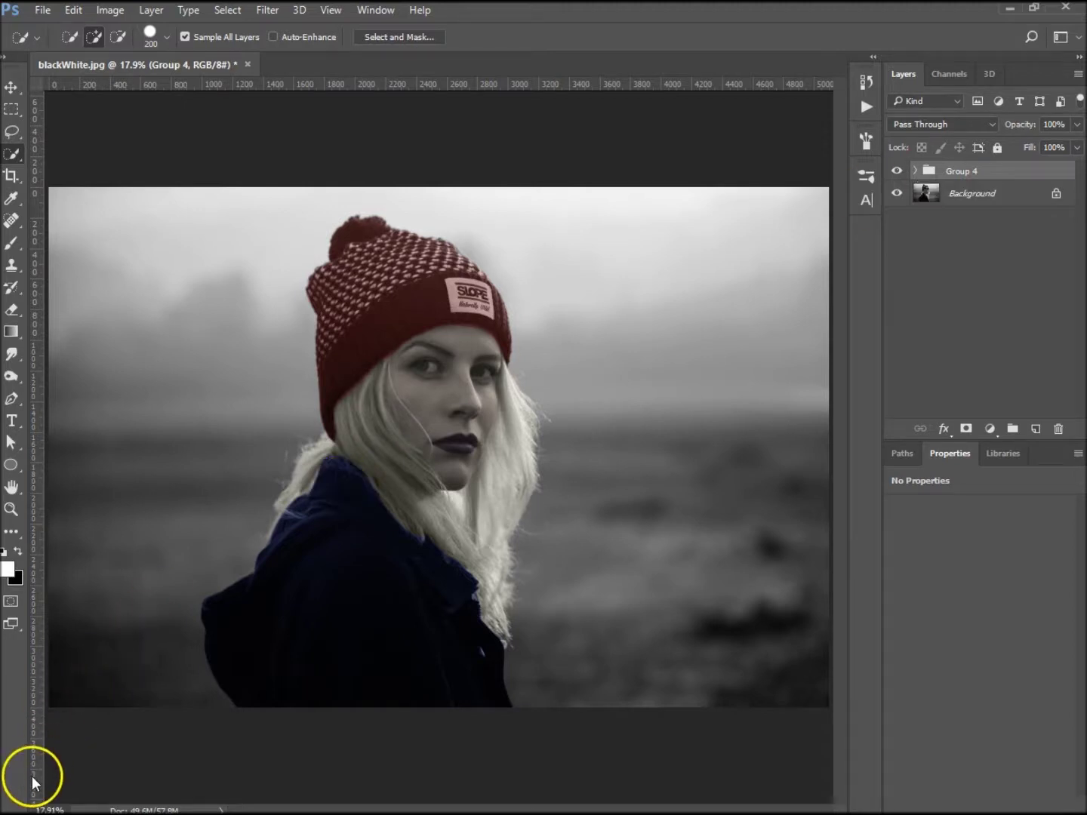